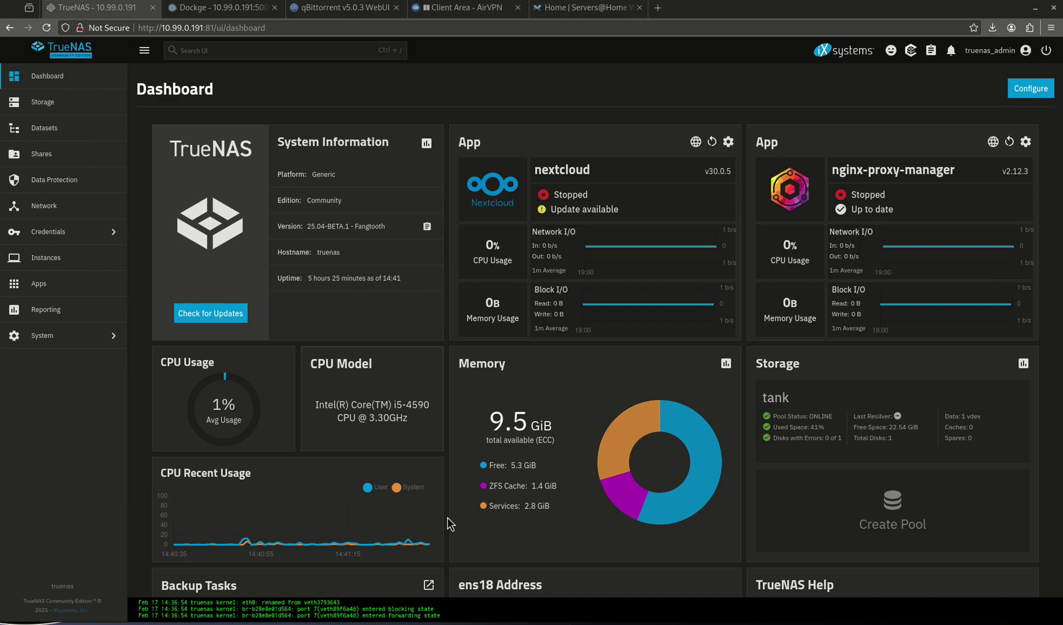
- Examine the qbittorrent service and its hotio image in Dockge's arr-stack compose file, and view the qBittorrent web interface
click(73, 287)
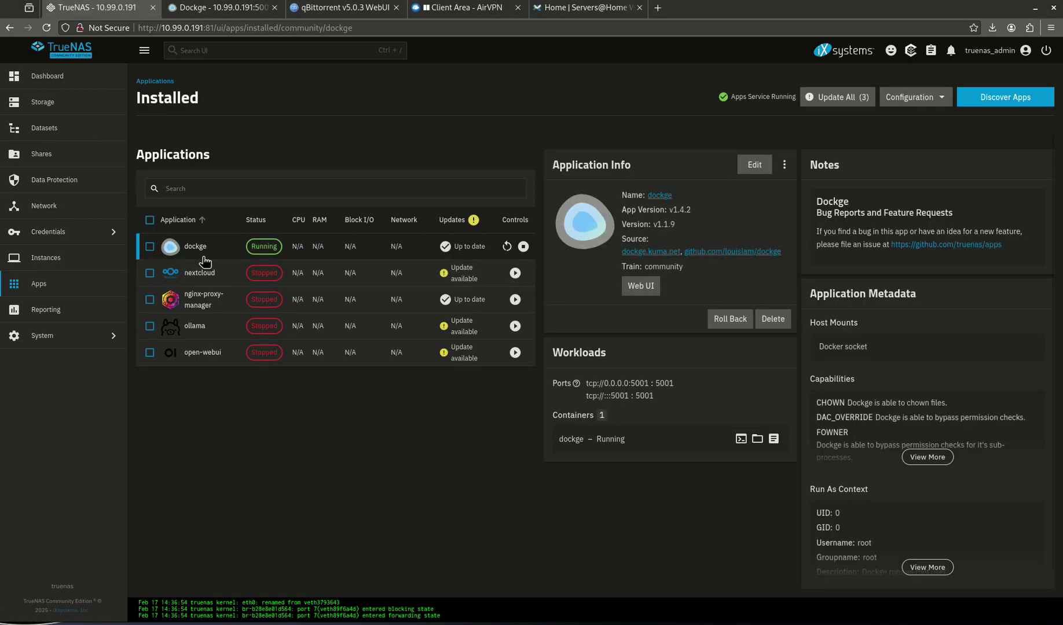
click(223, 7)
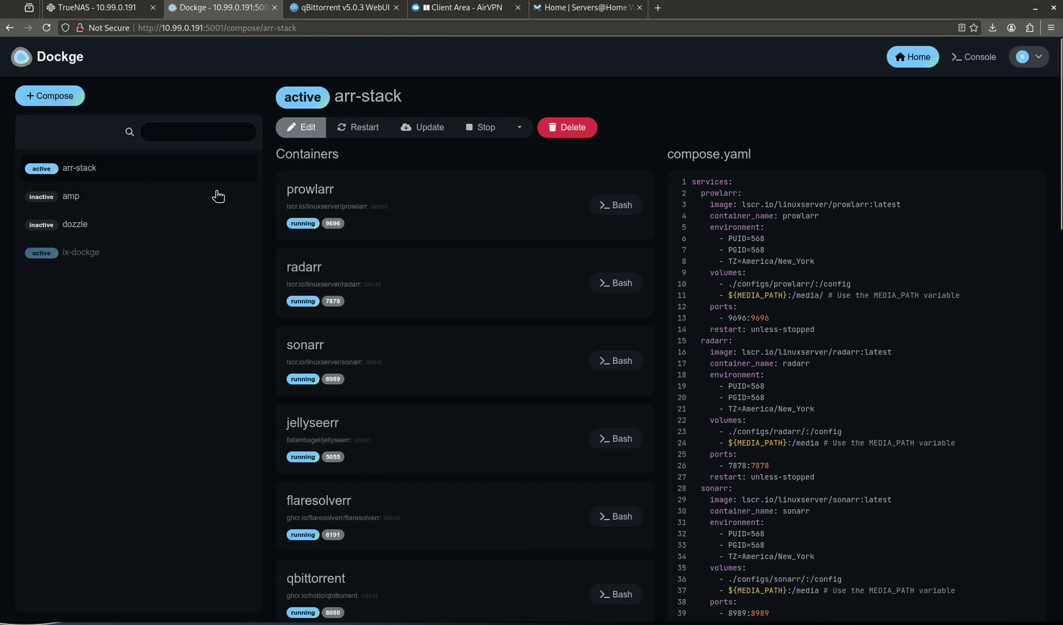
scroll(791, 234, down, 15)
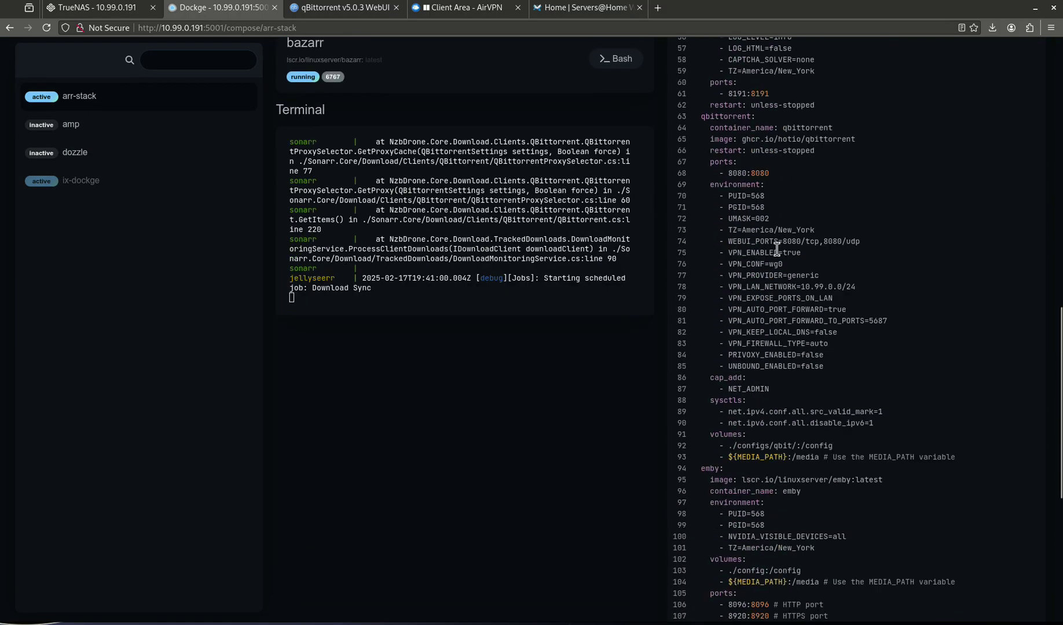
scroll(773, 238, up, 5)
scroll(776, 290, down, 5)
scroll(753, 301, up, 10)
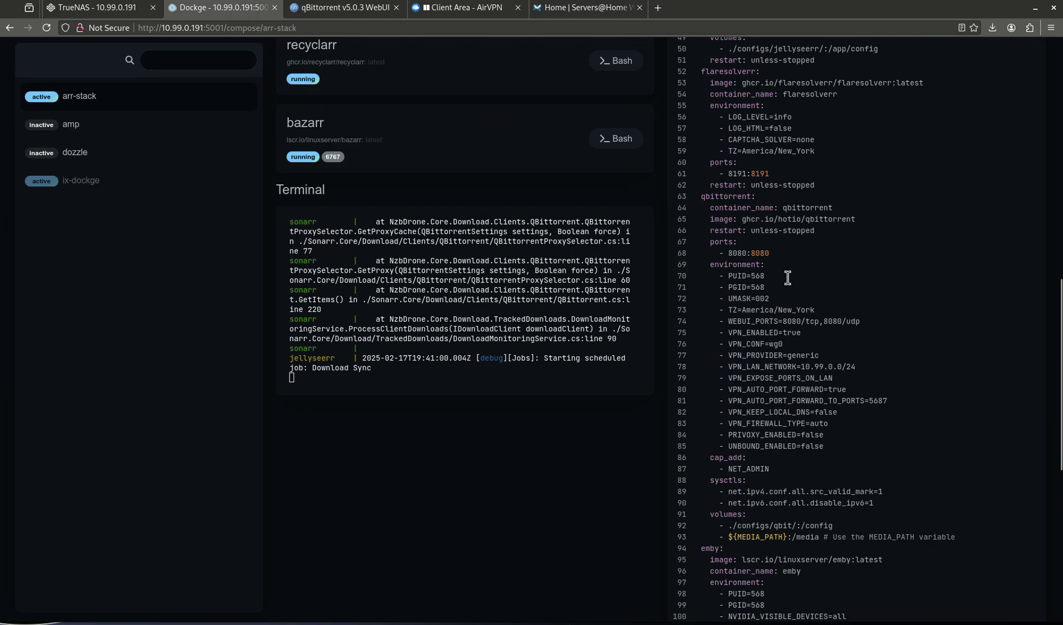
drag(701, 258, 867, 553)
click(867, 537)
double_click(787, 282)
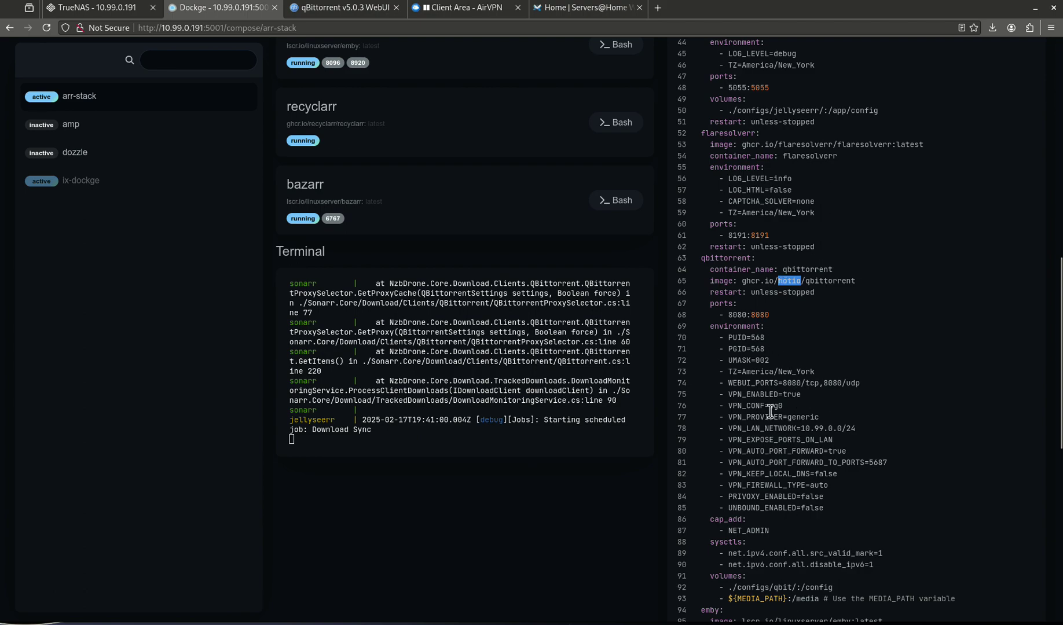
click(346, 8)
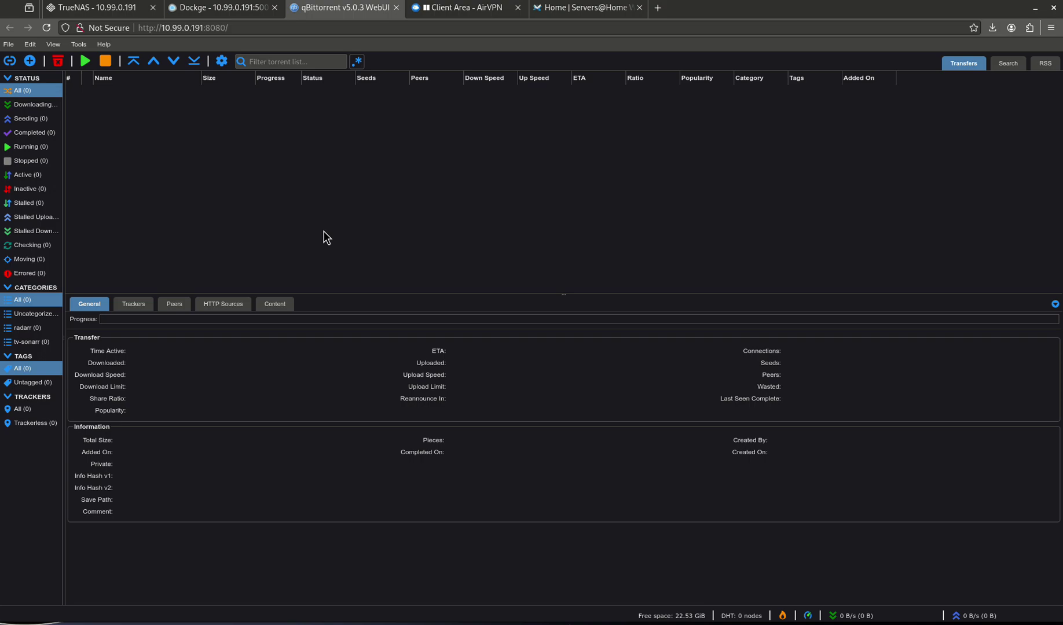
click(211, 8)
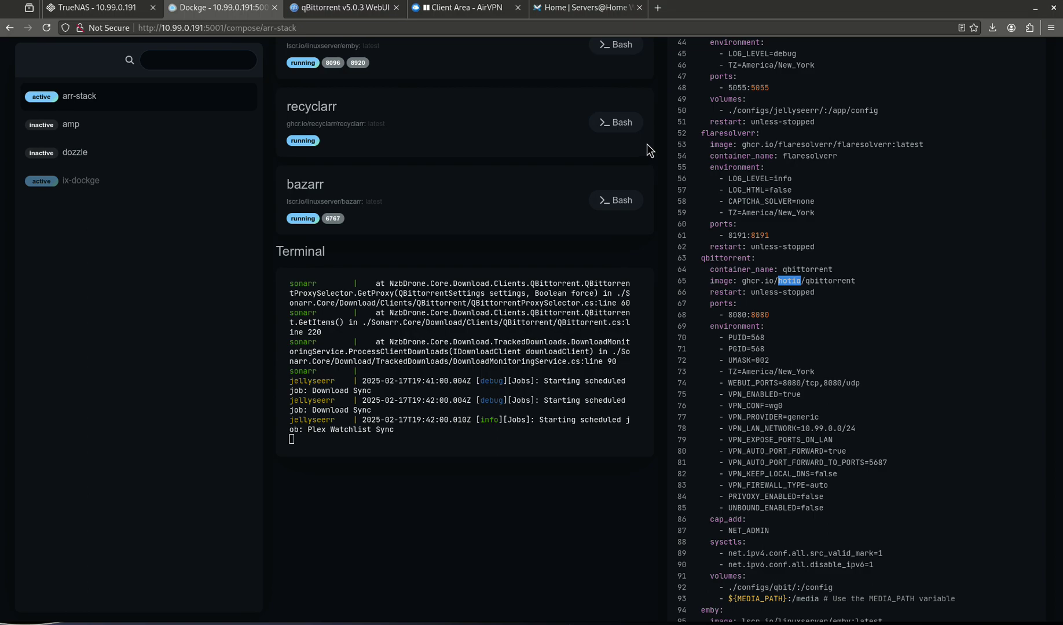
- Switch to the AirVPN Client Area and open the Config Generator
click(485, 9)
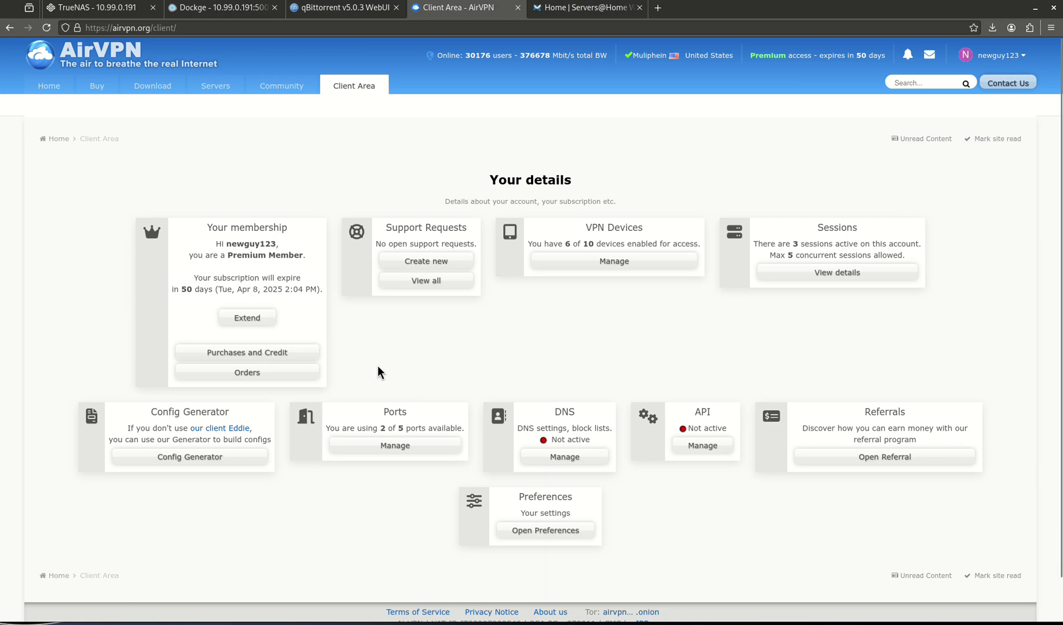
drag(152, 411, 211, 426)
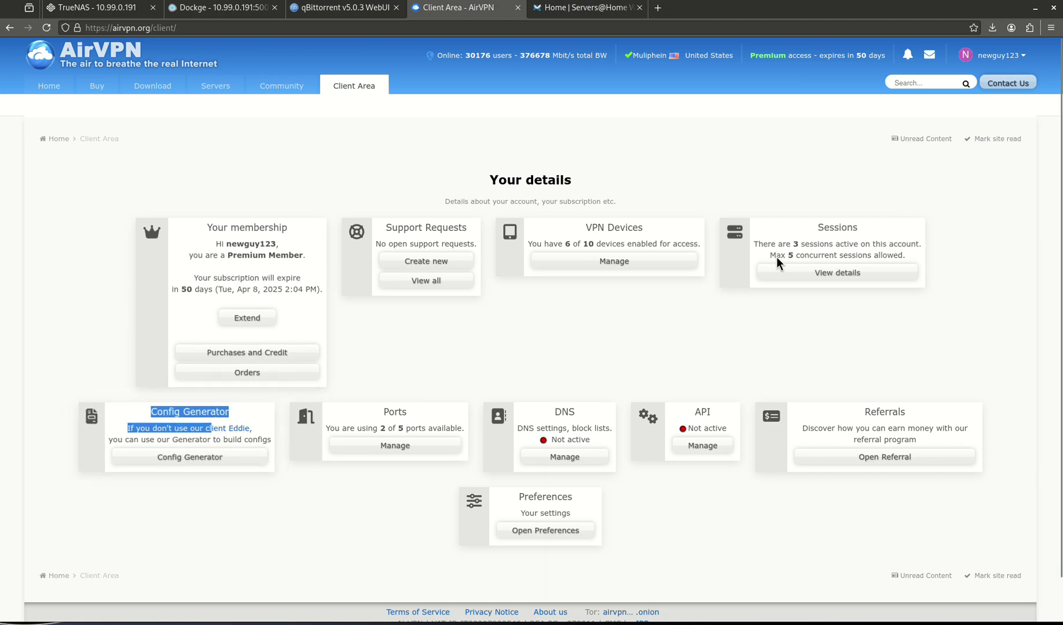
click(460, 334)
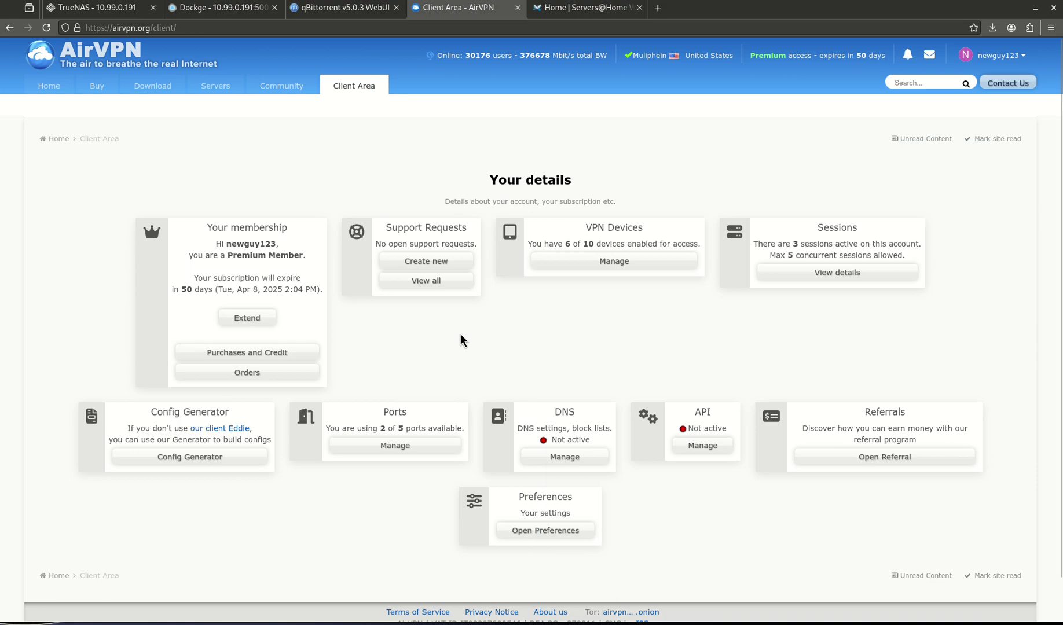
click(214, 456)
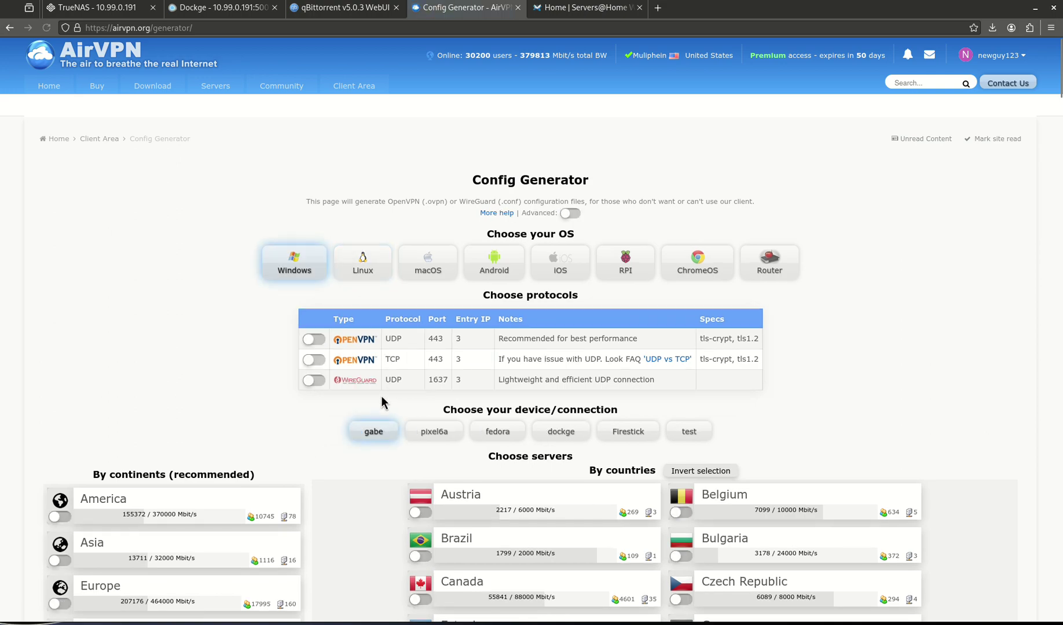
- Enable the WireGuard UDP 1637 protocol and set the advanced IP layer exit option to IPv4 only
click(323, 380)
click(570, 214)
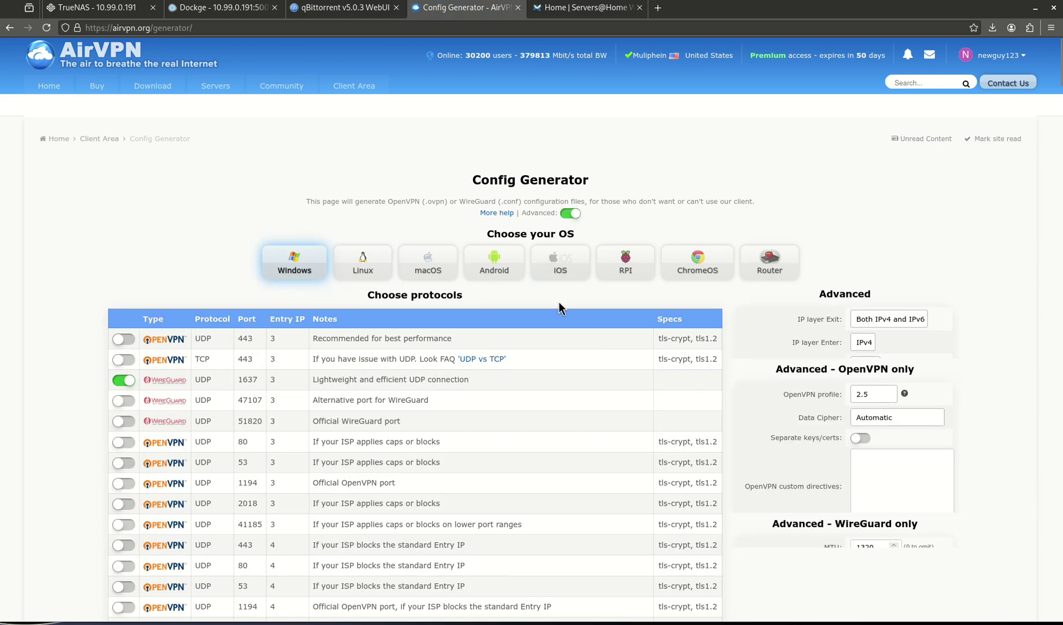
scroll(447, 354, down, 2)
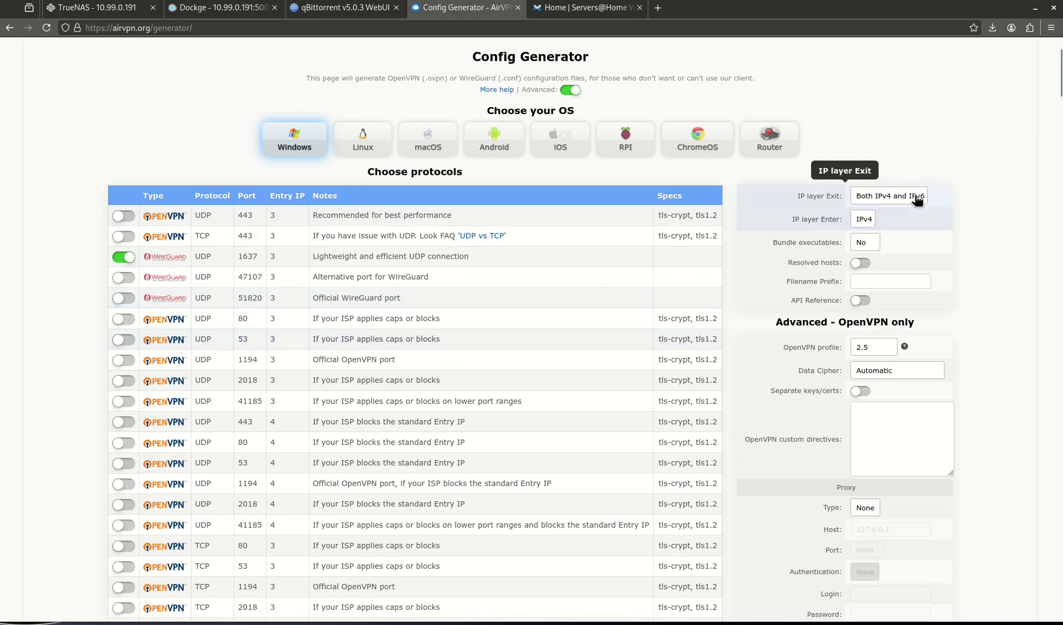
click(885, 198)
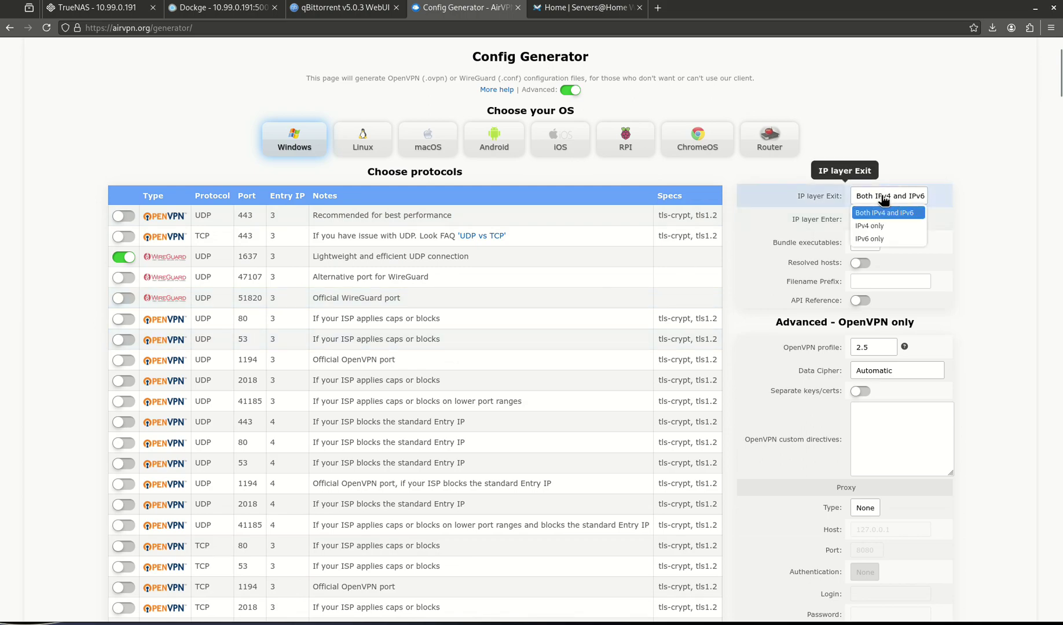
click(880, 227)
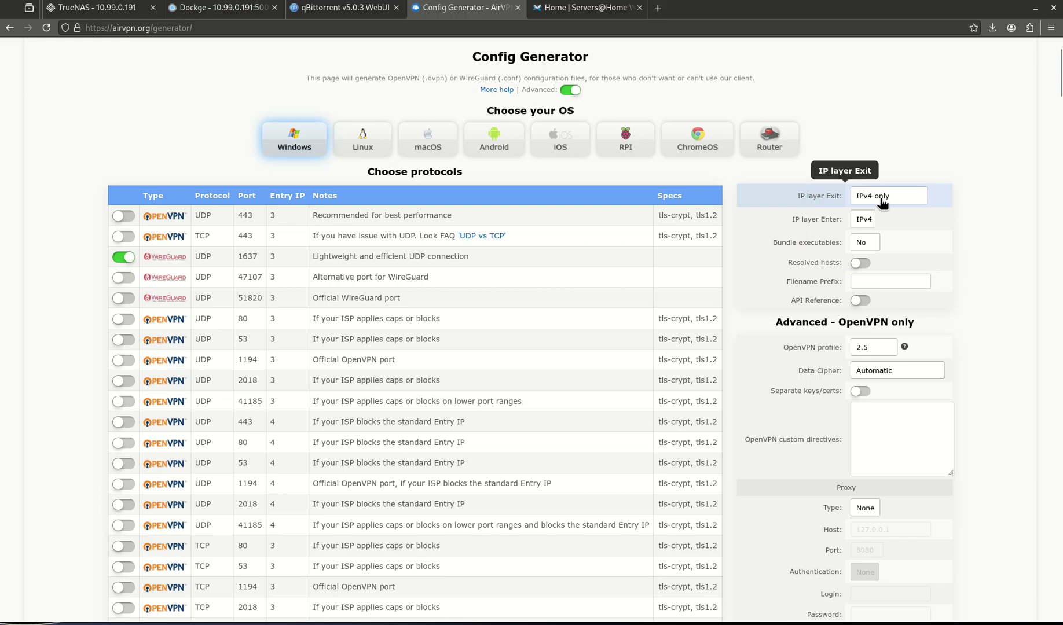
- Choose test as the device for the generated configuration
scroll(455, 264, down, 6)
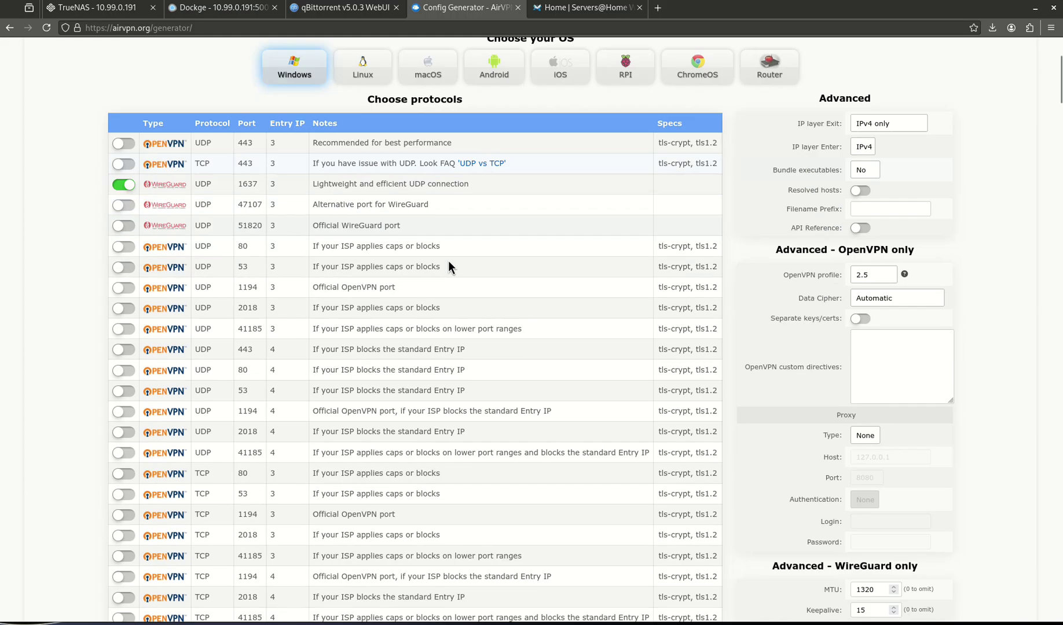
scroll(409, 258, down, 12)
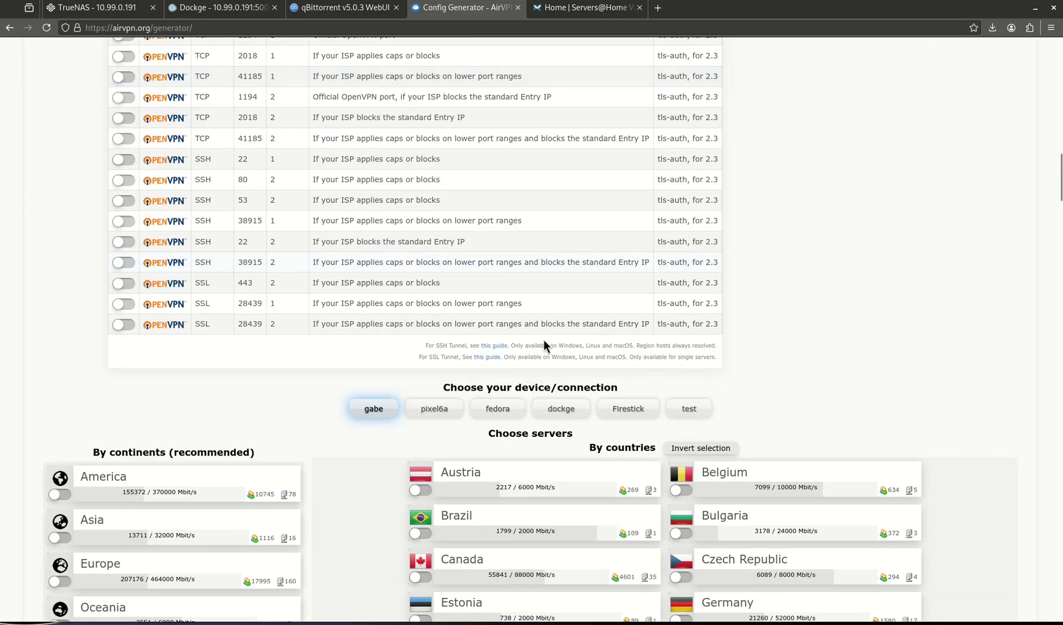
click(687, 413)
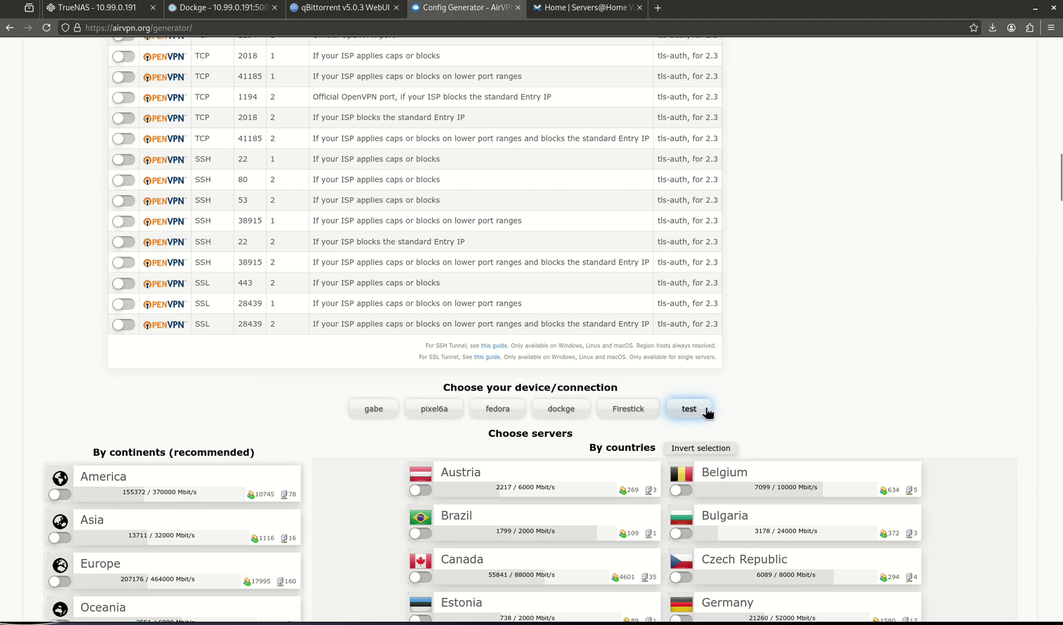
- Search the single-server list for 20000 and enable the Wazn server in Sofia, Bulgaria
scroll(726, 387, down, 5)
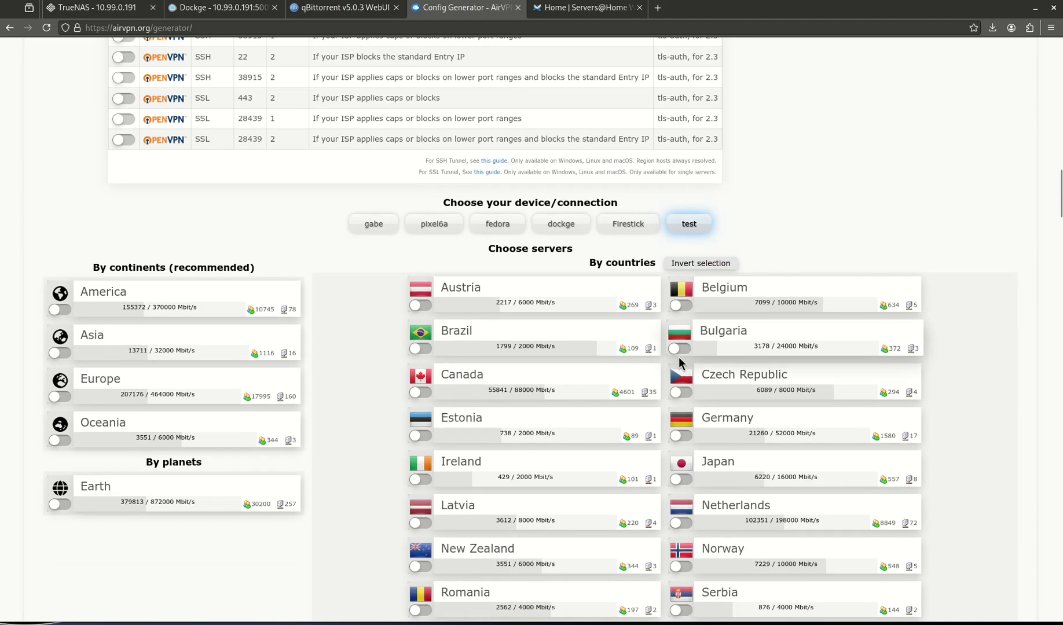
scroll(666, 330, down, 9)
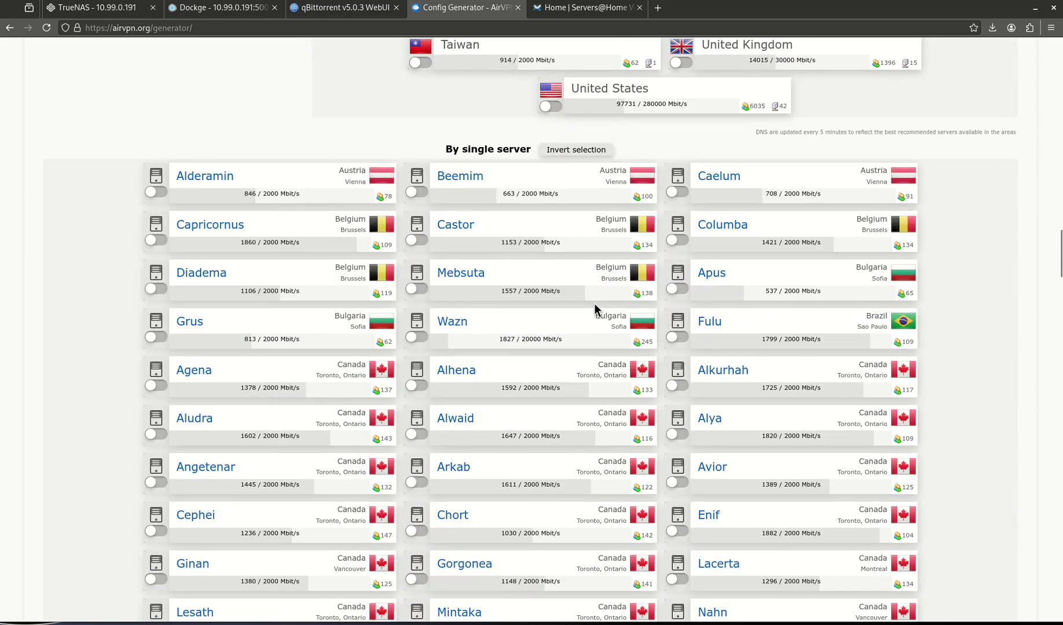
scroll(632, 334, down, 4)
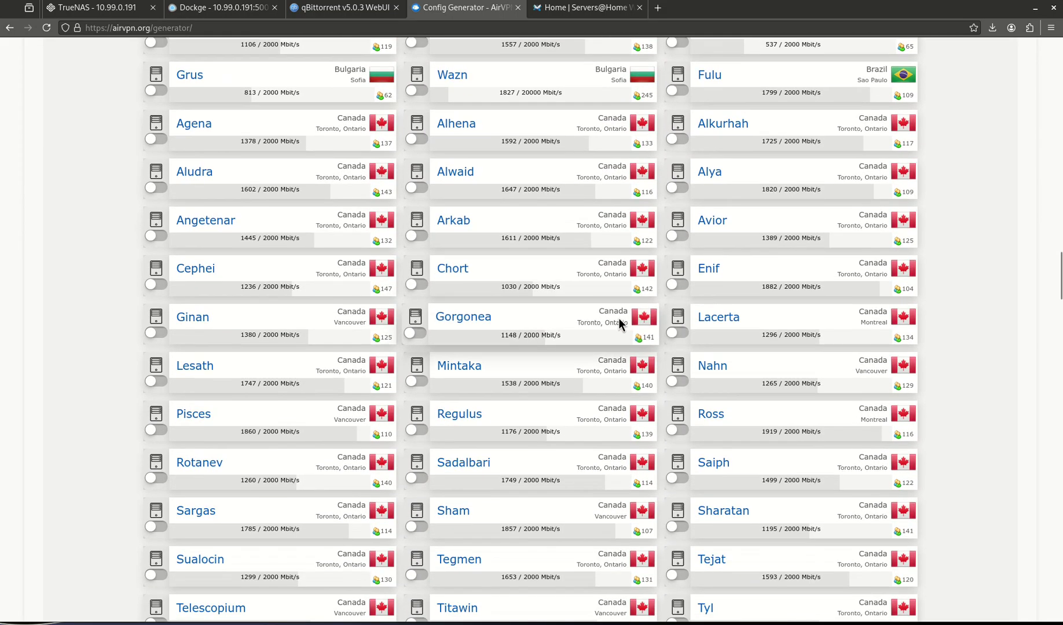
key(ctrl+f)
text(20000)
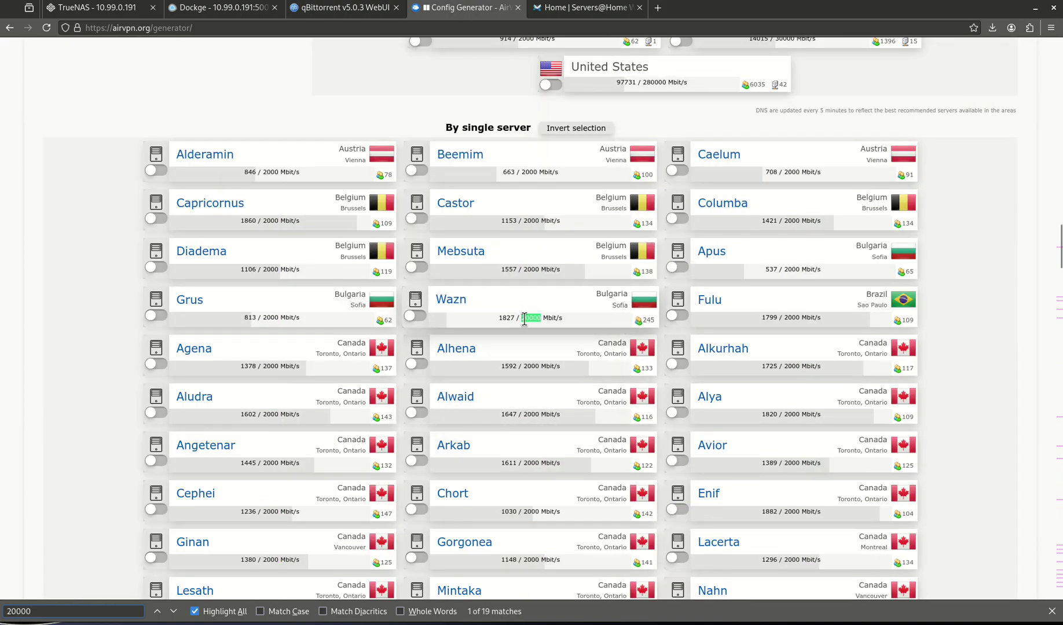
click(415, 315)
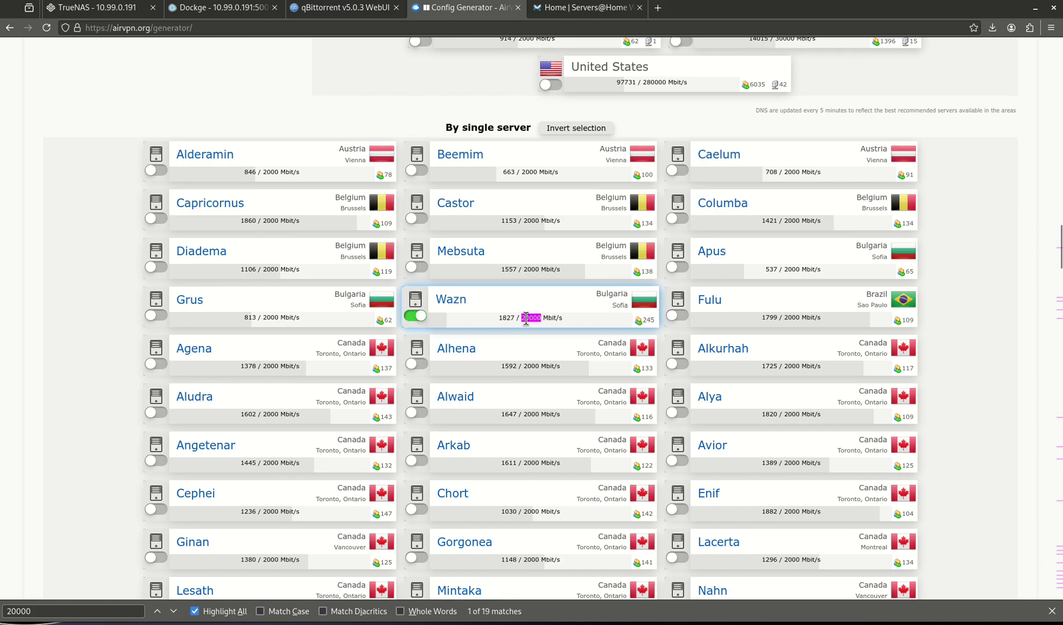
scroll(538, 318, down, 2)
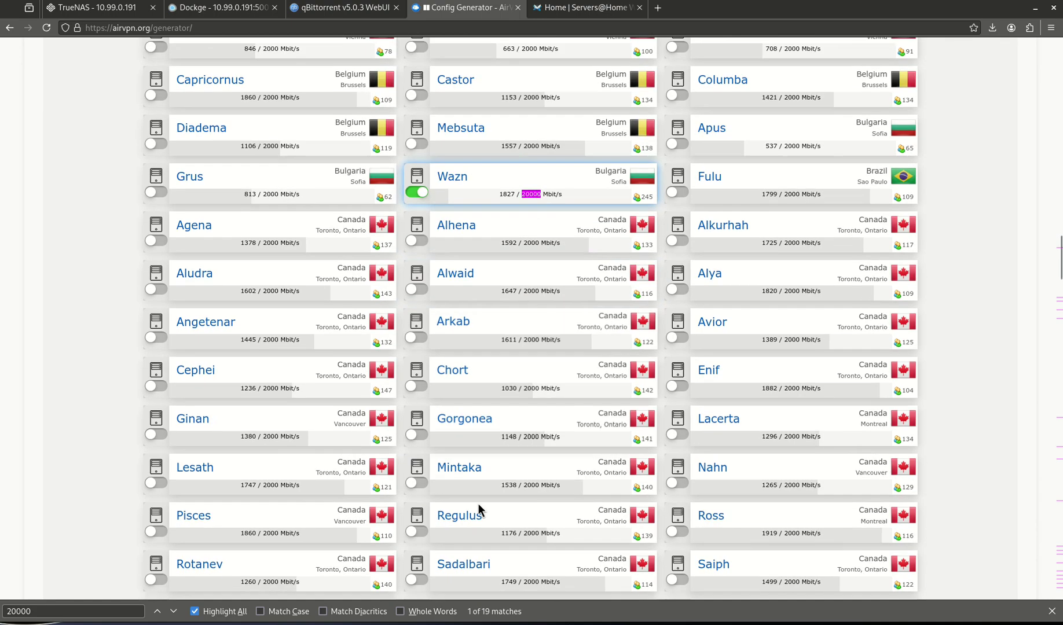
click(1050, 612)
- Generate the WireGuard configuration file for the selected server
scroll(641, 368, down, 18)
scroll(612, 371, down, 20)
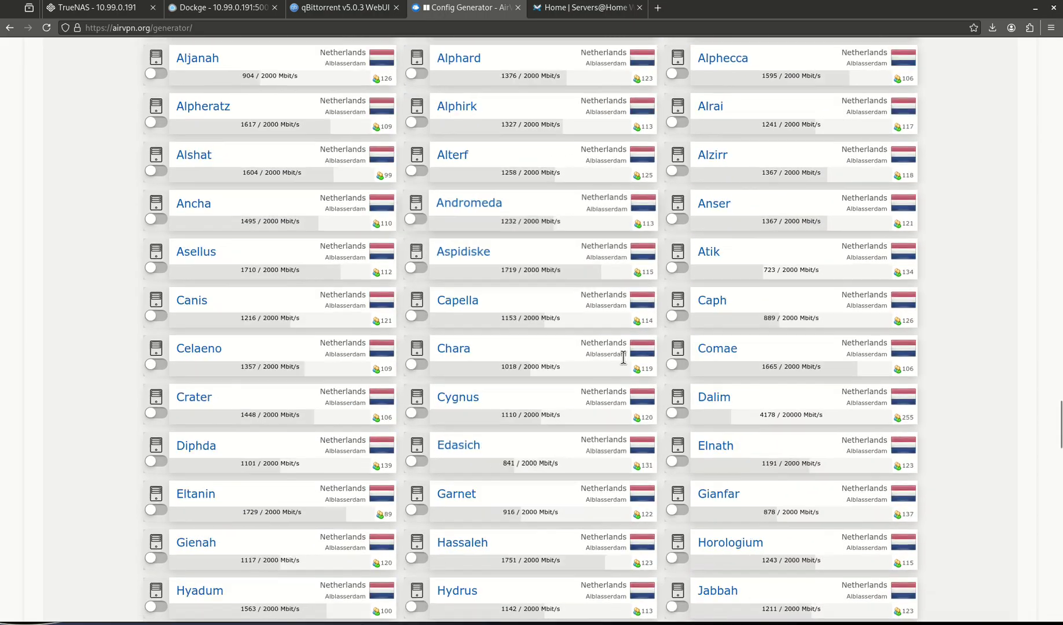
scroll(556, 409, down, 5)
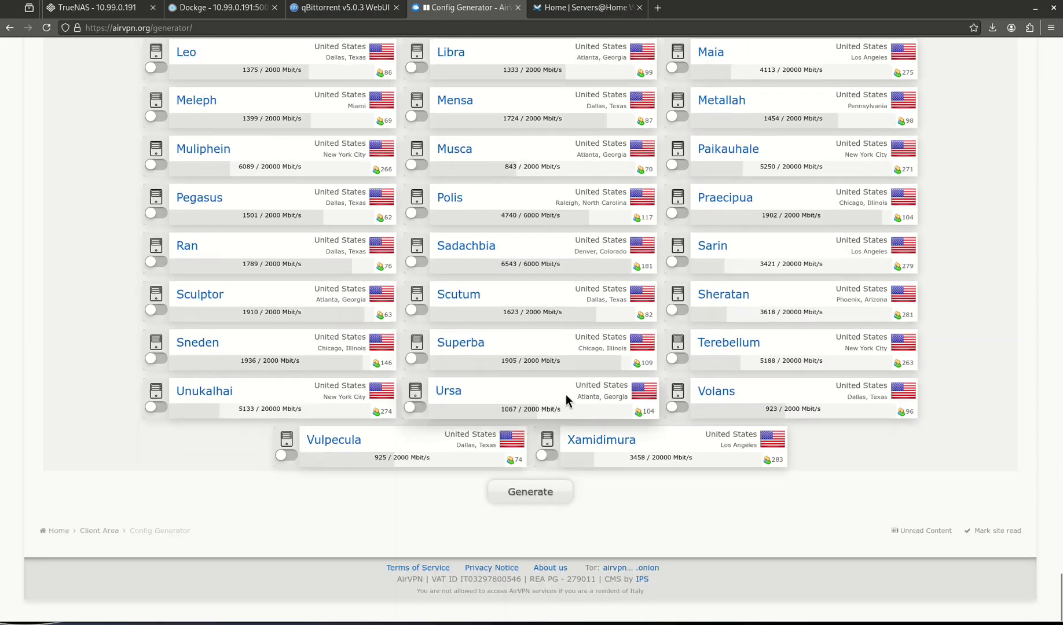
click(507, 497)
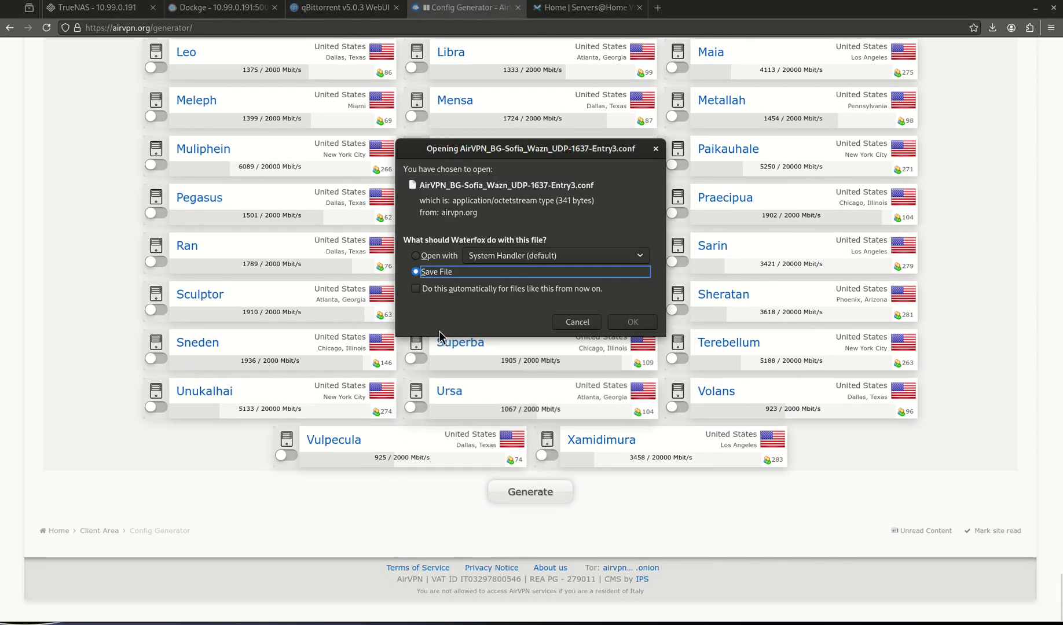
click(431, 256)
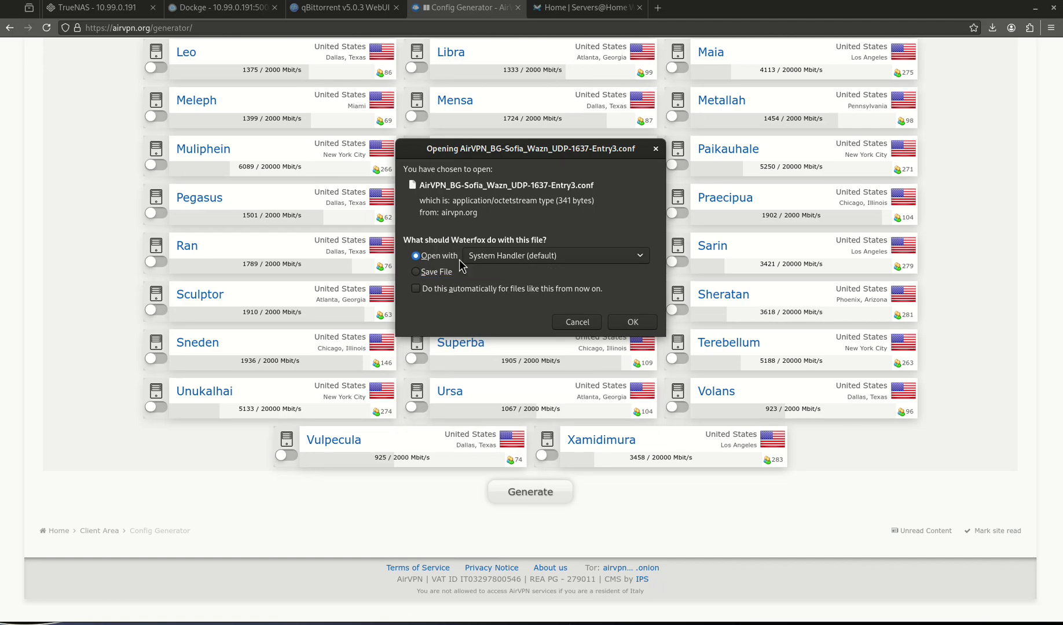
click(514, 257)
click(510, 292)
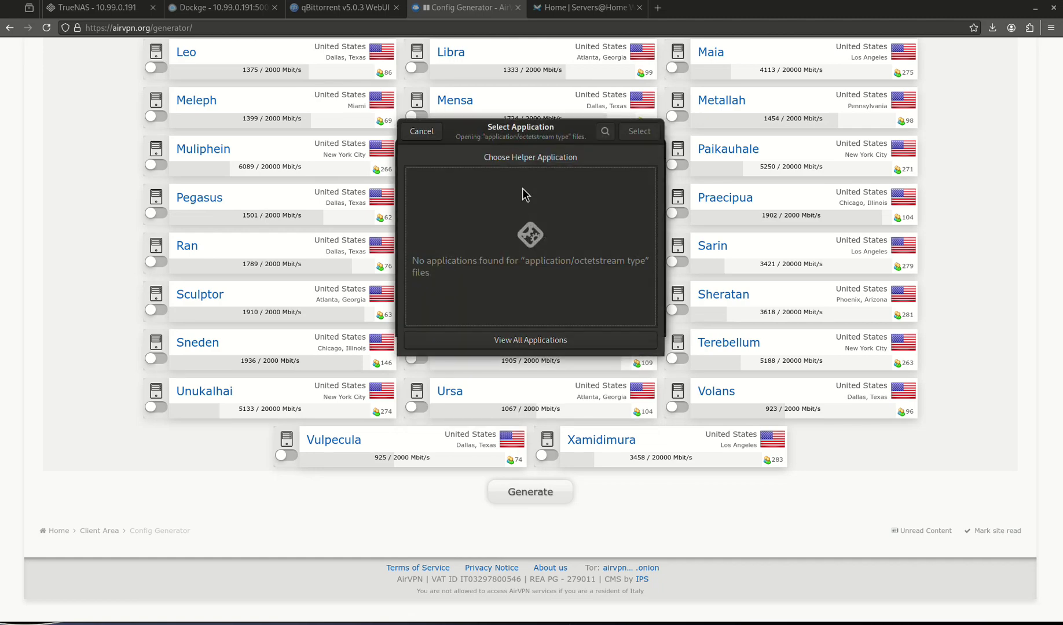
click(438, 137)
- Save AirVPN_BG-Sofia_Wazn_UDP-1637-Entry3.conf to Downloads and move its text editor window away from the browser
click(439, 273)
click(630, 323)
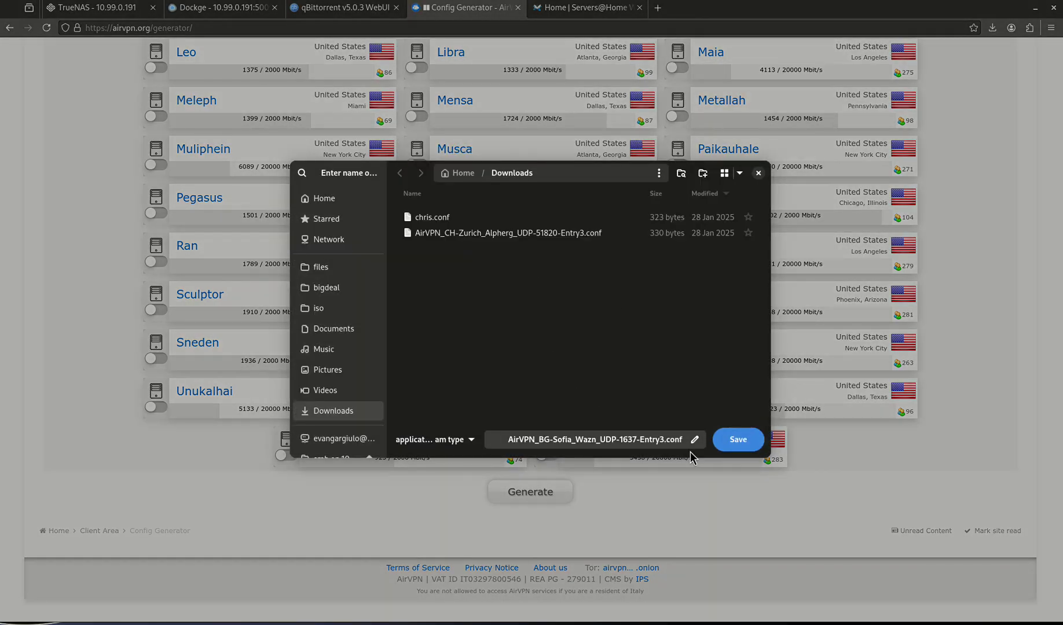
click(727, 441)
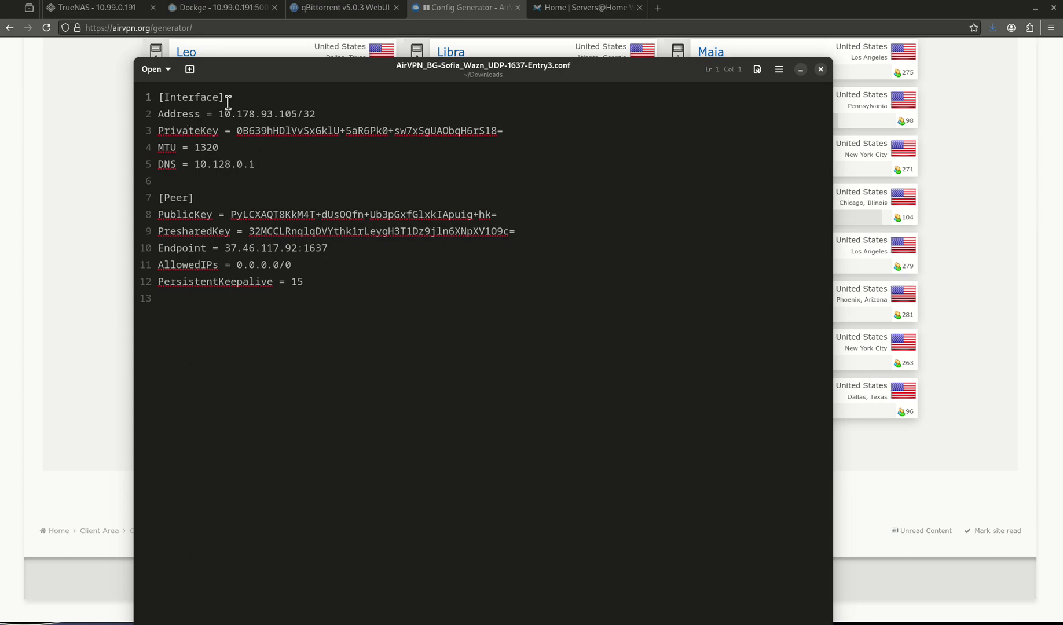
drag(590, 70, 0, 73)
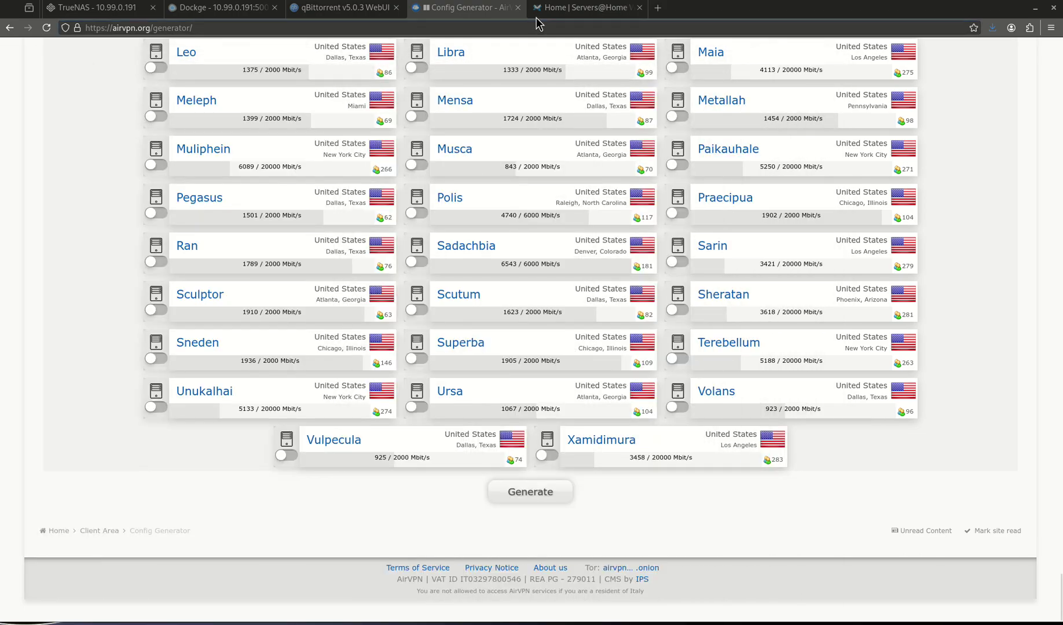
scroll(517, 139, up, 1)
scroll(518, 135, up, 5)
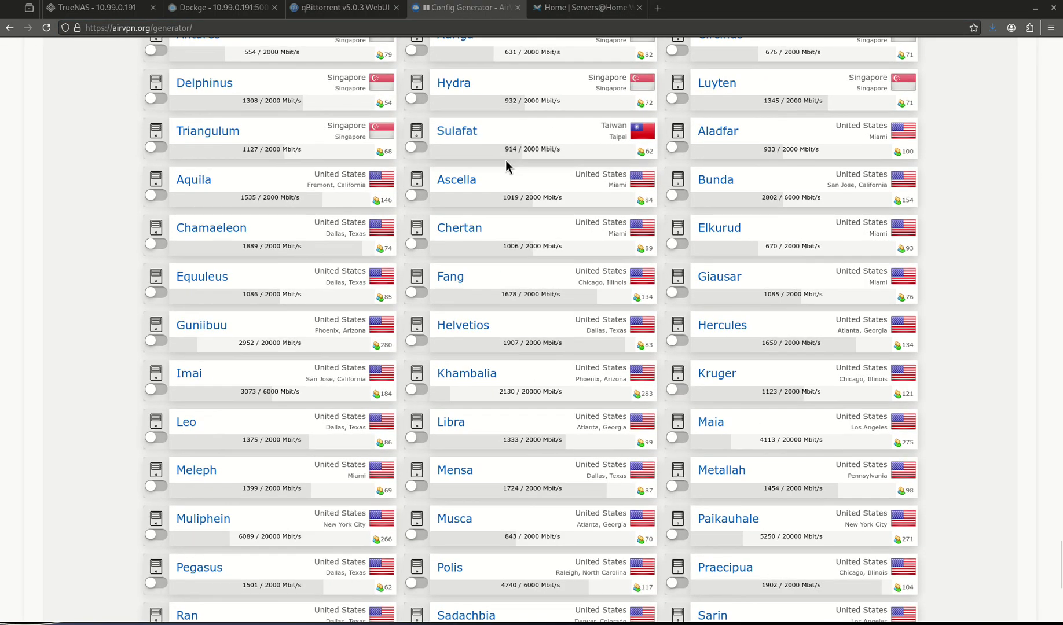
scroll(505, 147, down, 5)
scroll(501, 274, up, 8)
scroll(502, 275, up, 20)
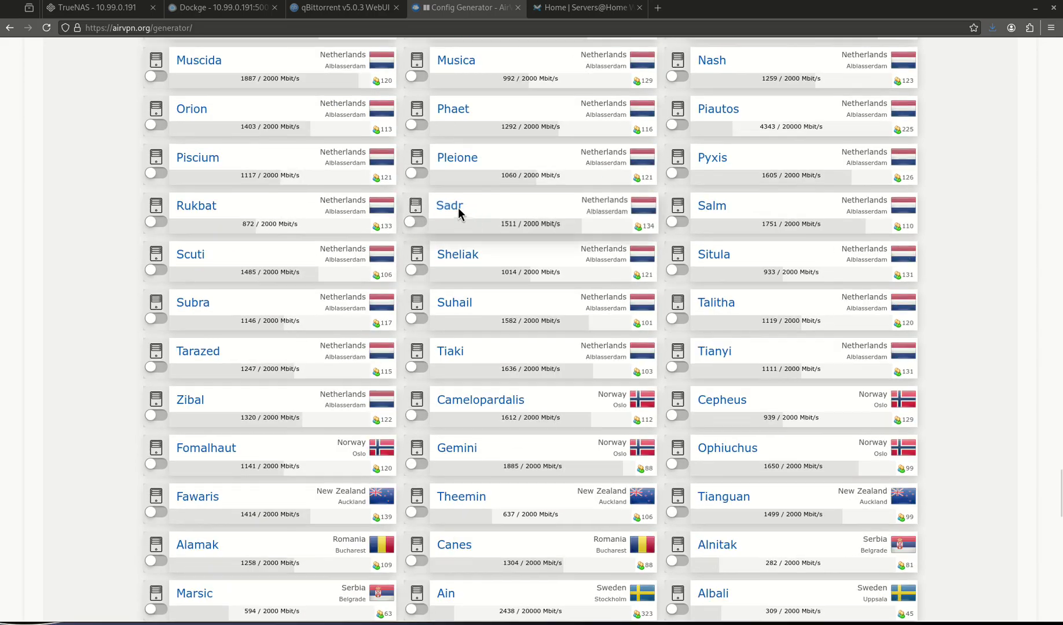
scroll(496, 154, up, 20)
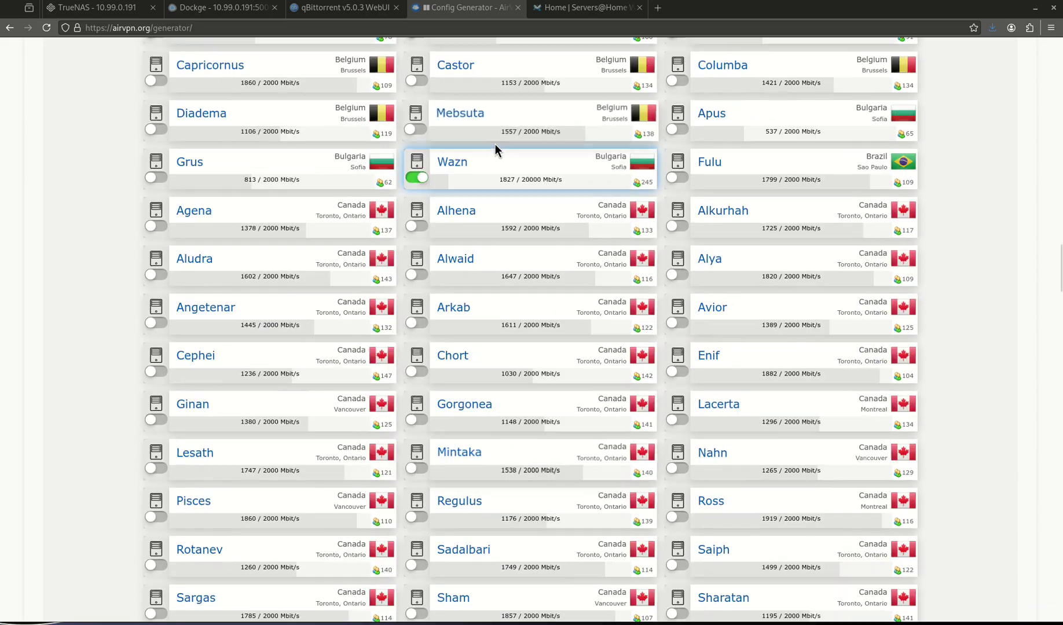
- Return to the AirVPN Client Area overview and switch to the qBittorrent WebUI
scroll(486, 110, up, 6)
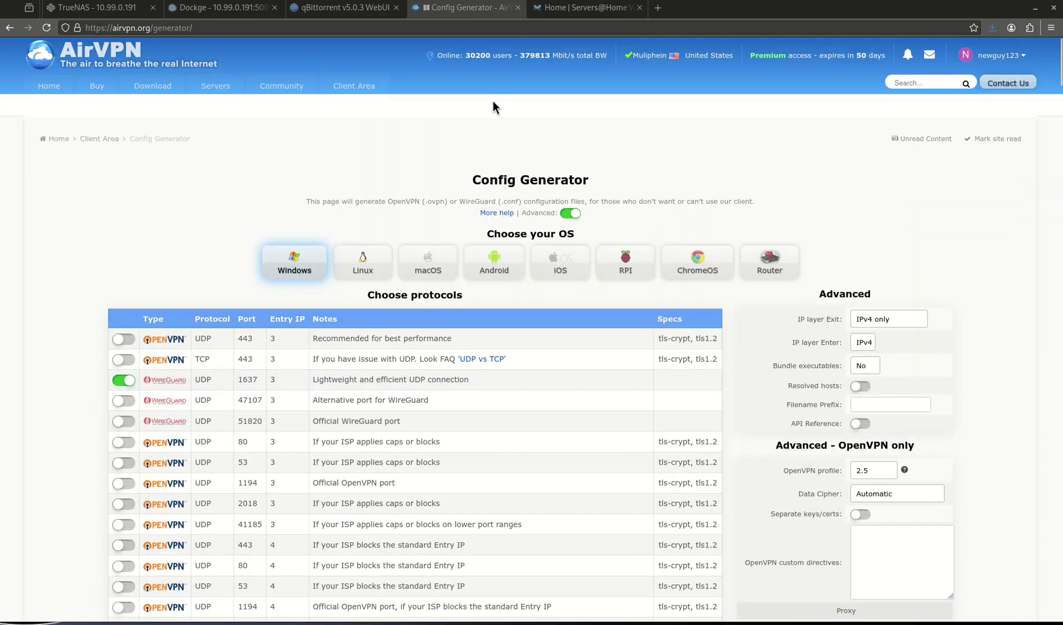
click(353, 87)
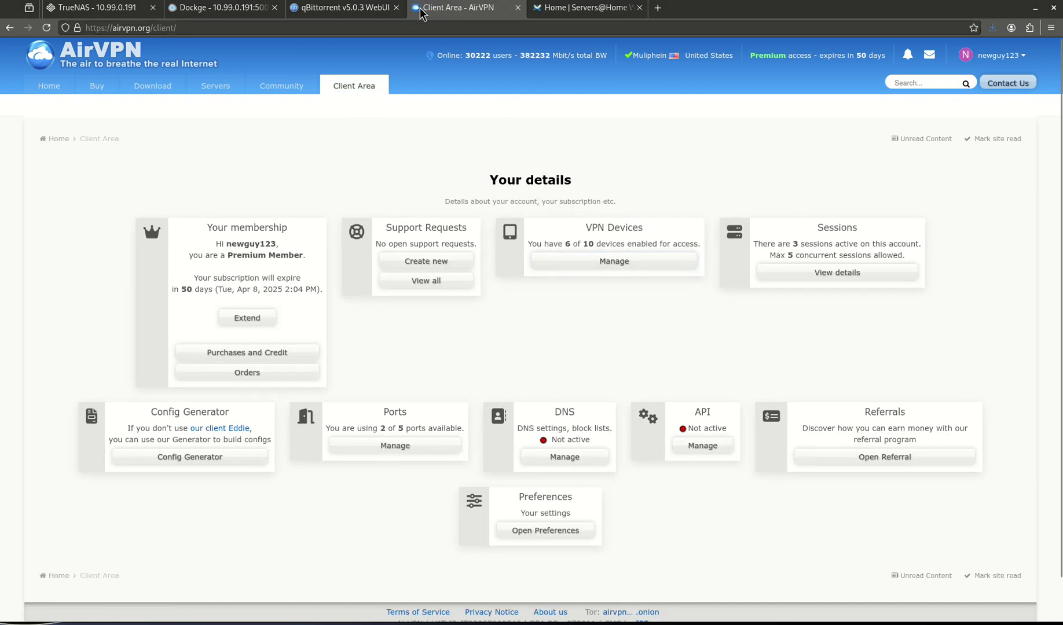
click(351, 13)
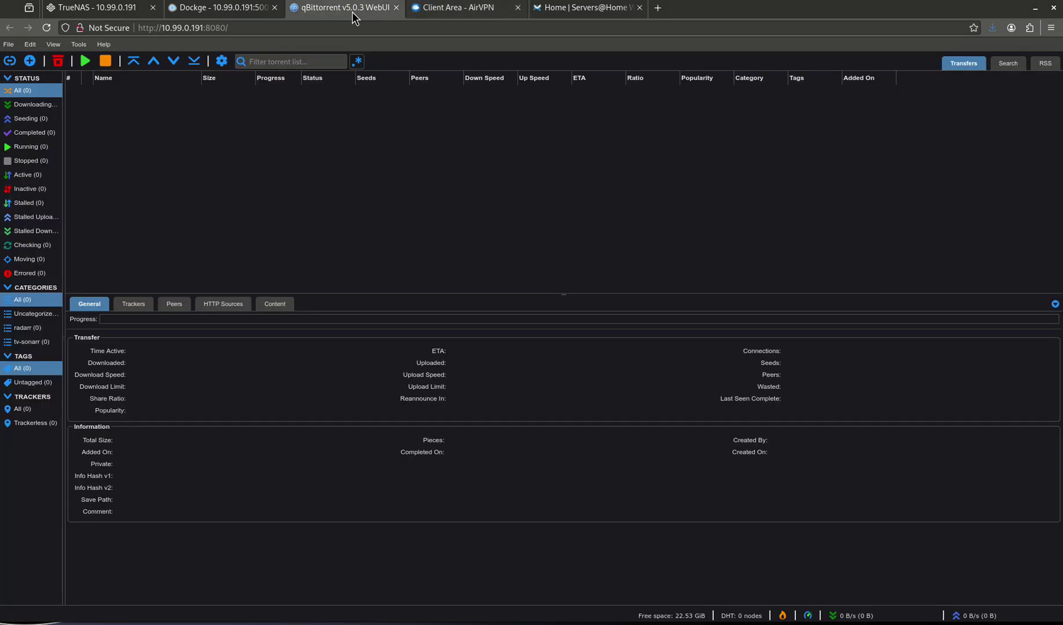
- Switch to Dockge and shut down the arr-stack so that its containers are removed and the stack is inactive
click(194, 14)
scroll(289, 229, up, 6)
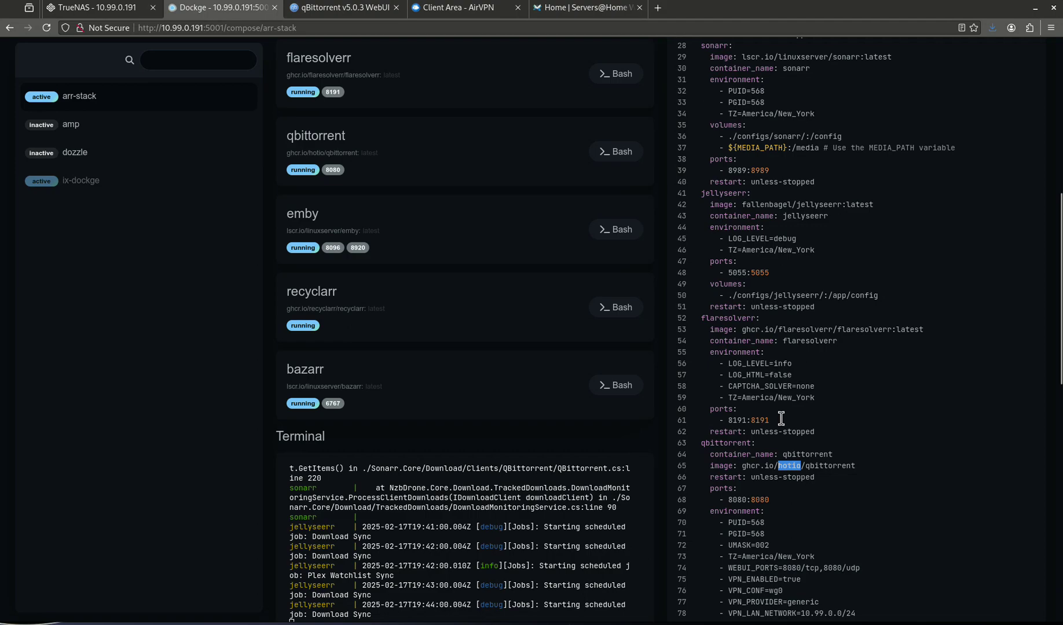
scroll(579, 244, up, 8)
click(519, 128)
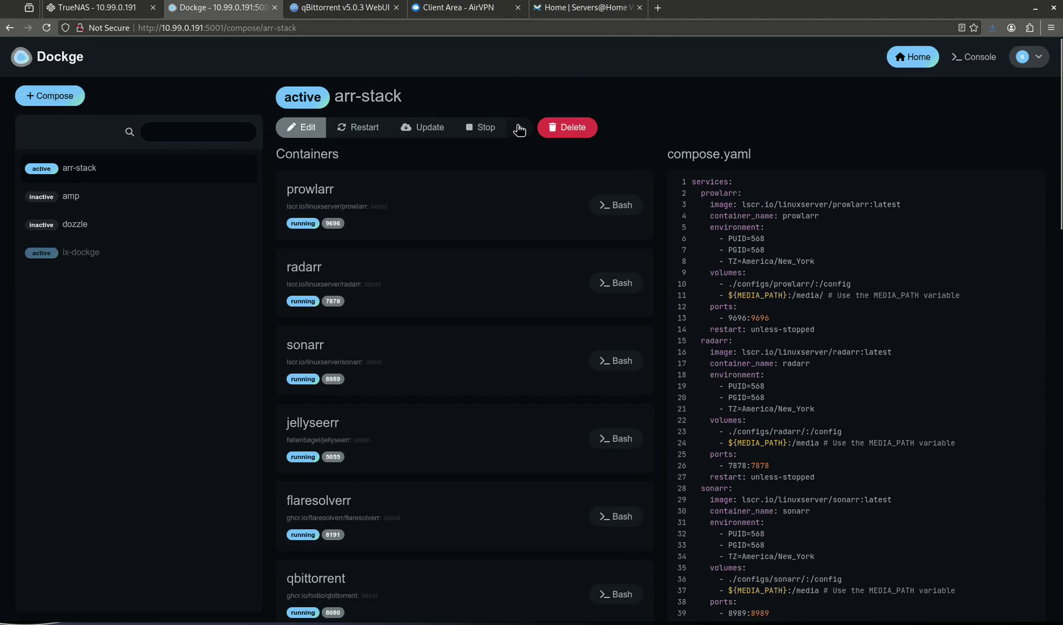
click(520, 154)
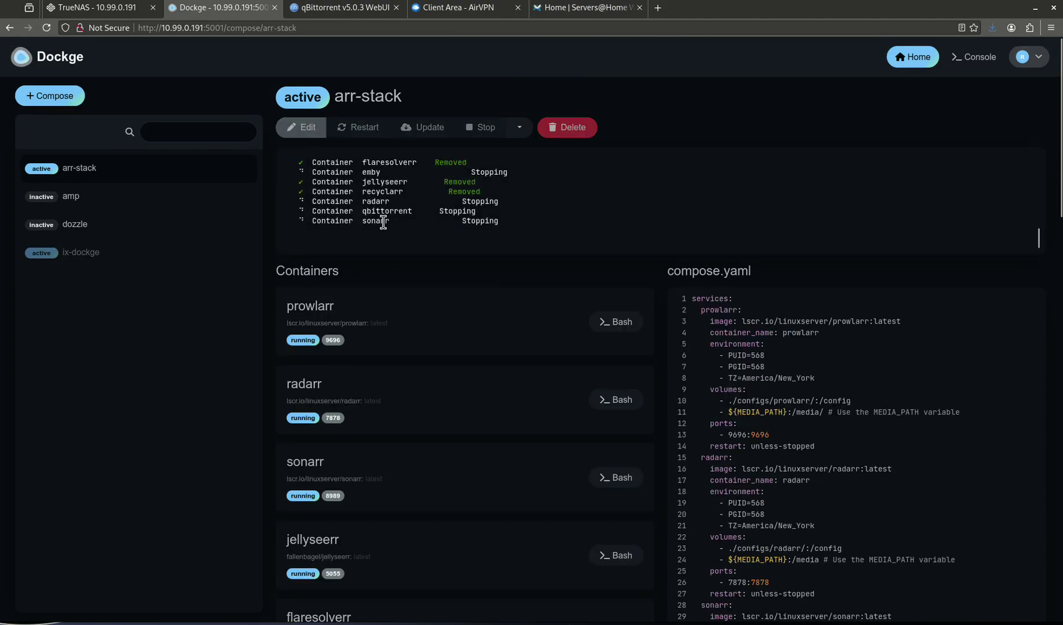
- Switch to the Servers@Home Wiki and open its qBittorrent page
click(571, 8)
scroll(91, 485, down, 4)
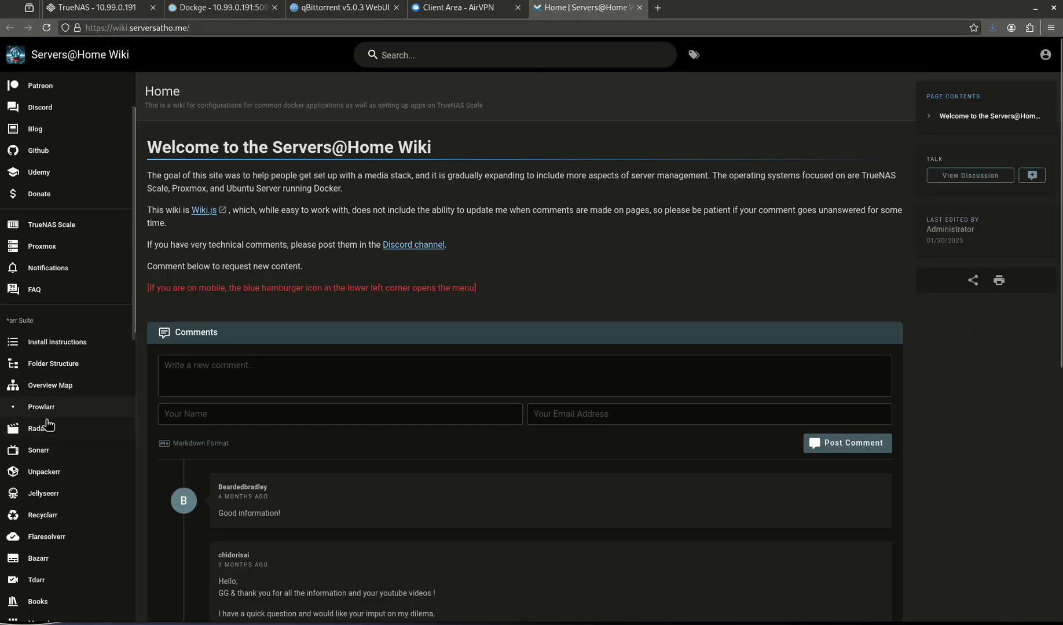
click(22, 568)
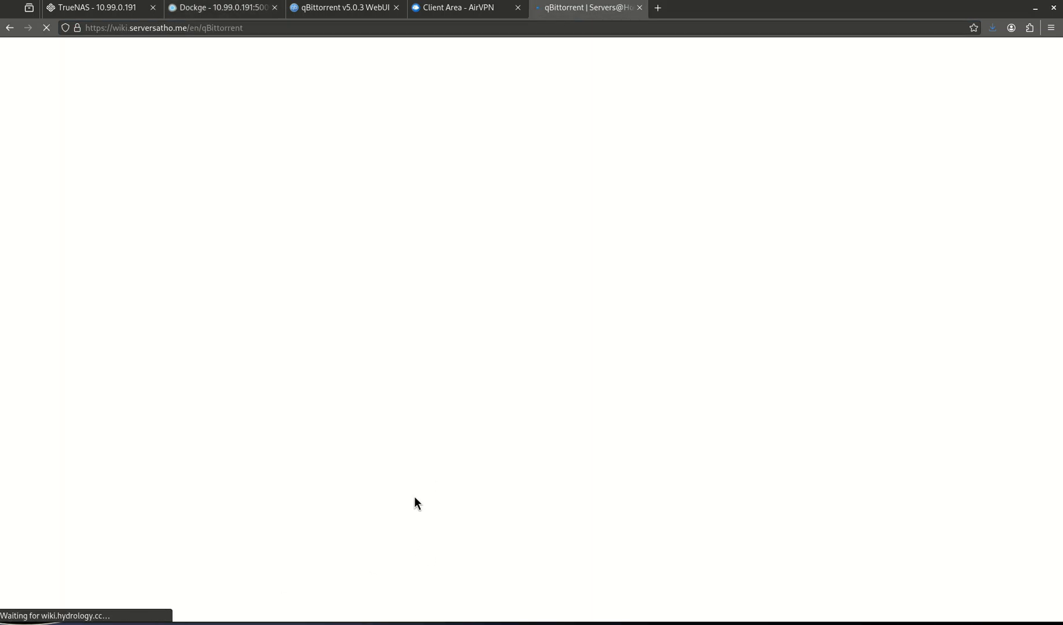
scroll(404, 412, down, 2)
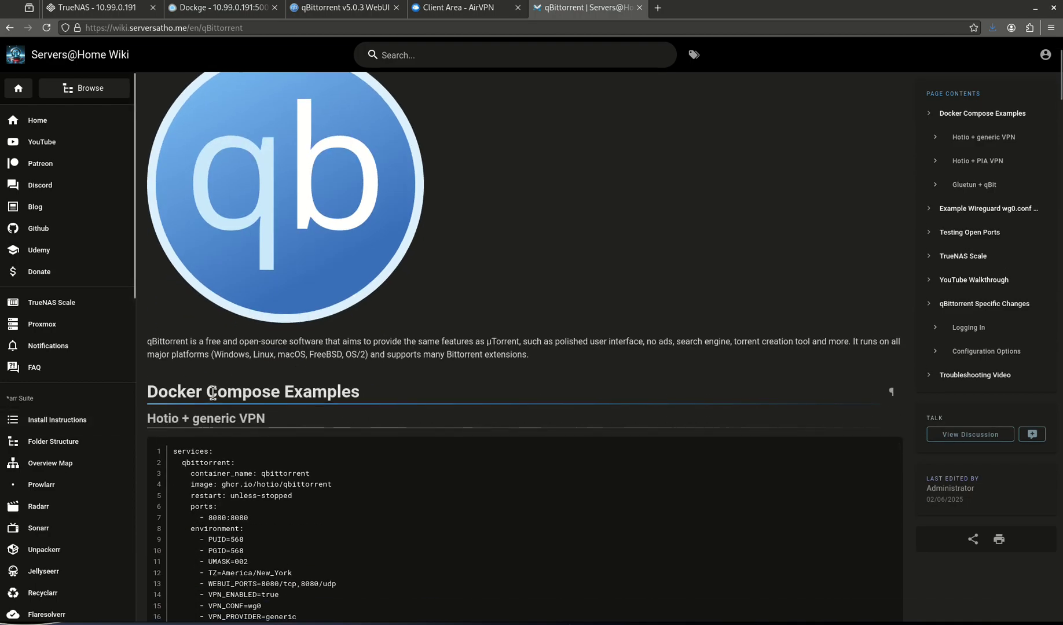
- Copy the Hotio + generic VPN example from the wiki's Docker Compose Examples
scroll(240, 389, down, 2)
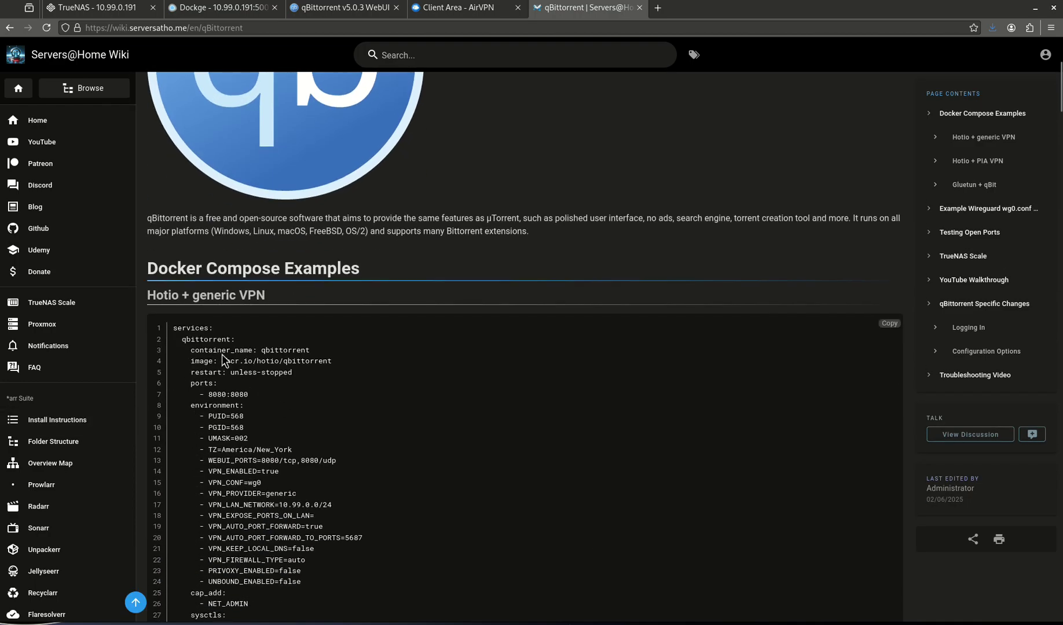
scroll(199, 317, down, 15)
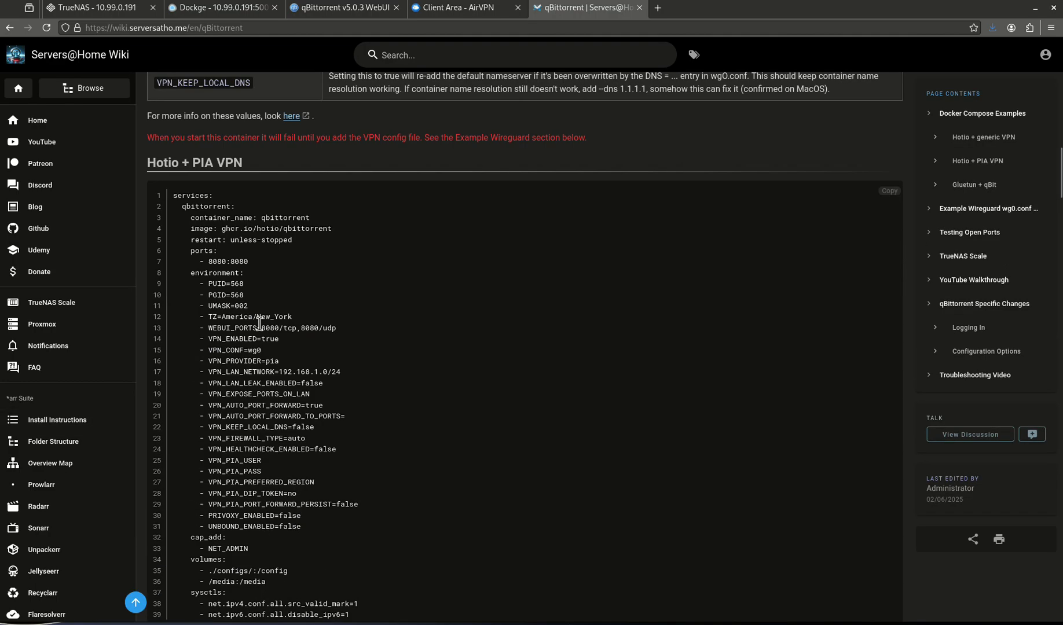
scroll(303, 302, up, 17)
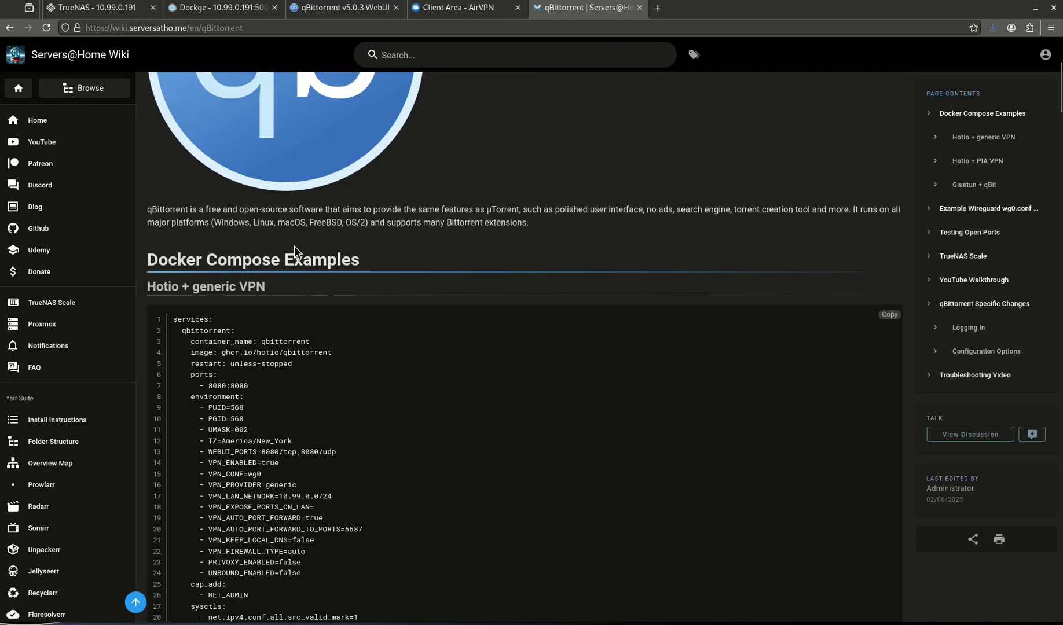
scroll(225, 268, down, 4)
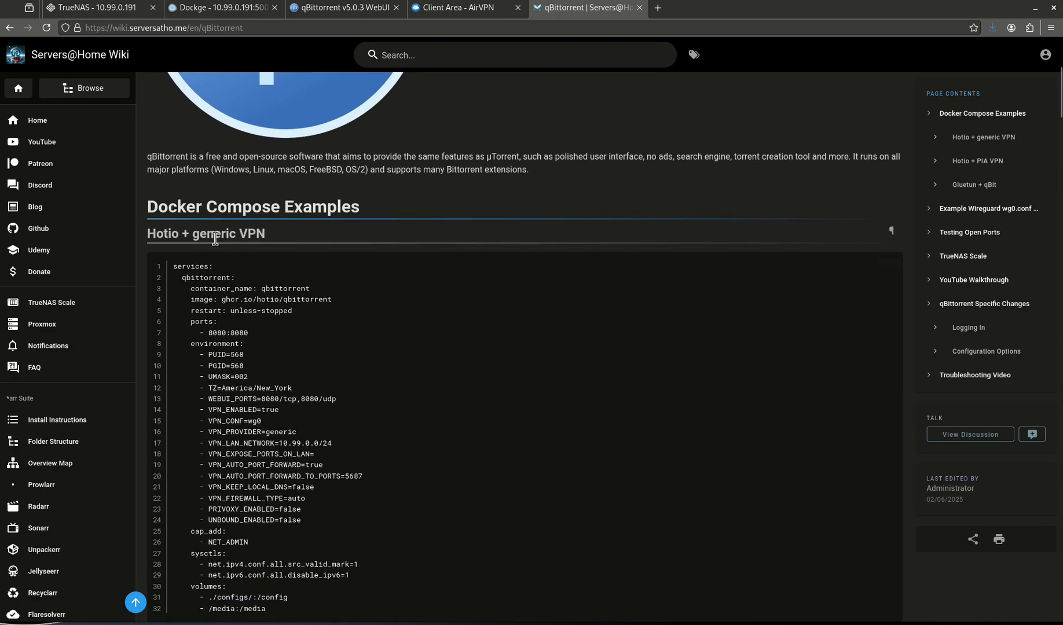
scroll(784, 227, up, 2)
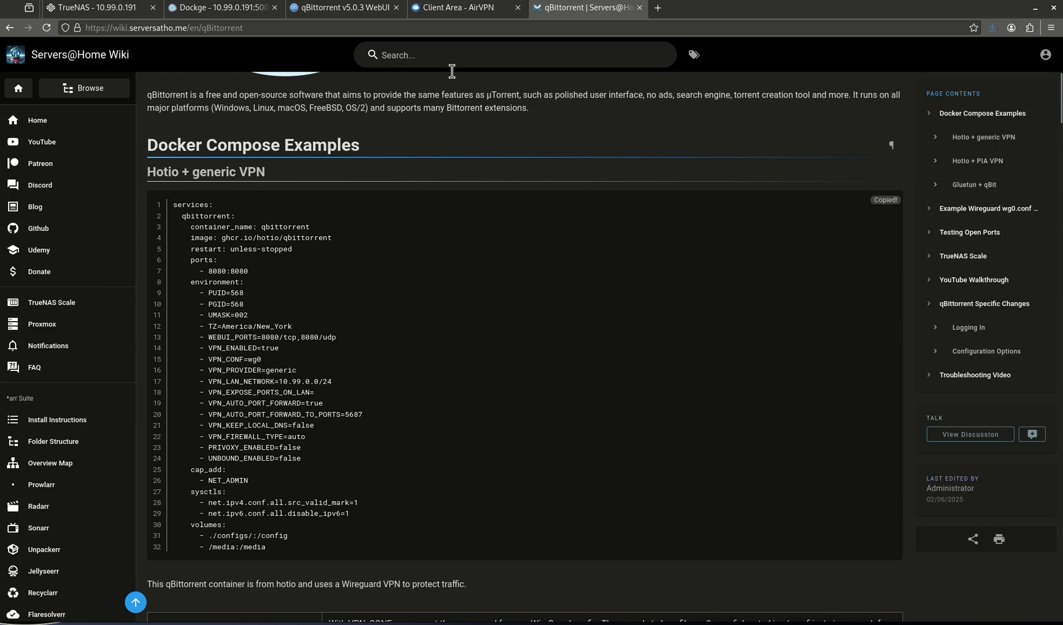
- Switch to Dockge and begin a new compose stack named qbit2
click(312, 12)
click(214, 9)
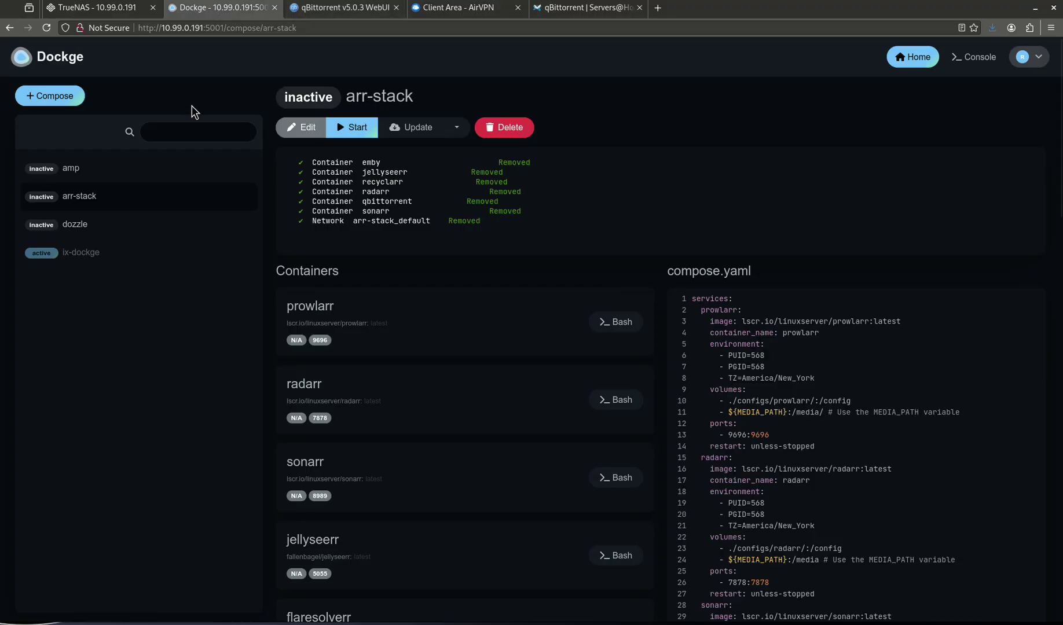
click(67, 96)
click(389, 209)
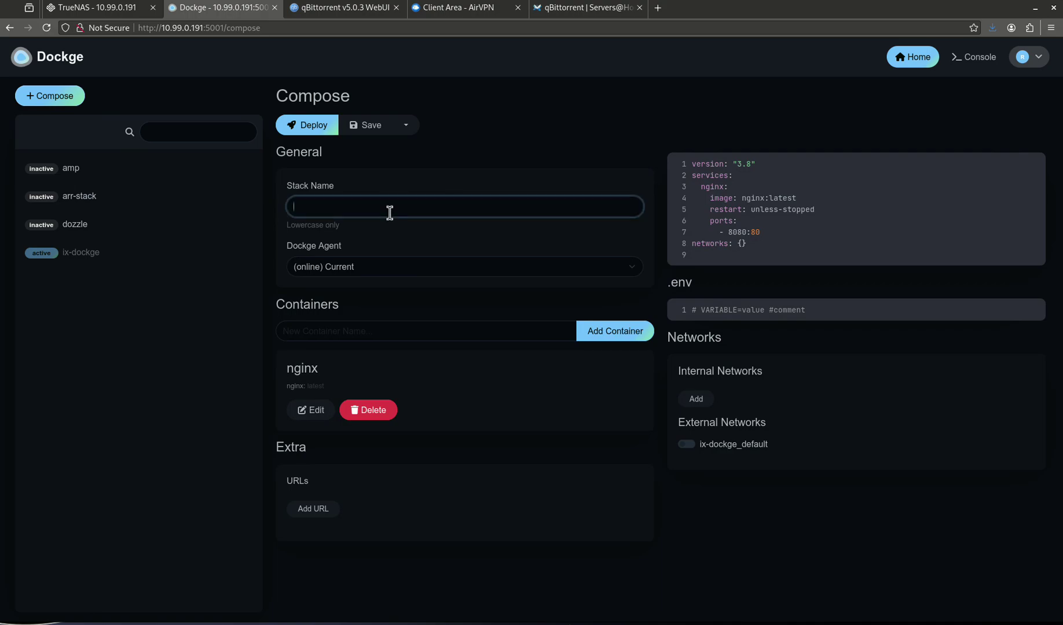
key(Tab)
- Replace the default nginx compose content with the copied hotio qBittorrent service definition
click(791, 236)
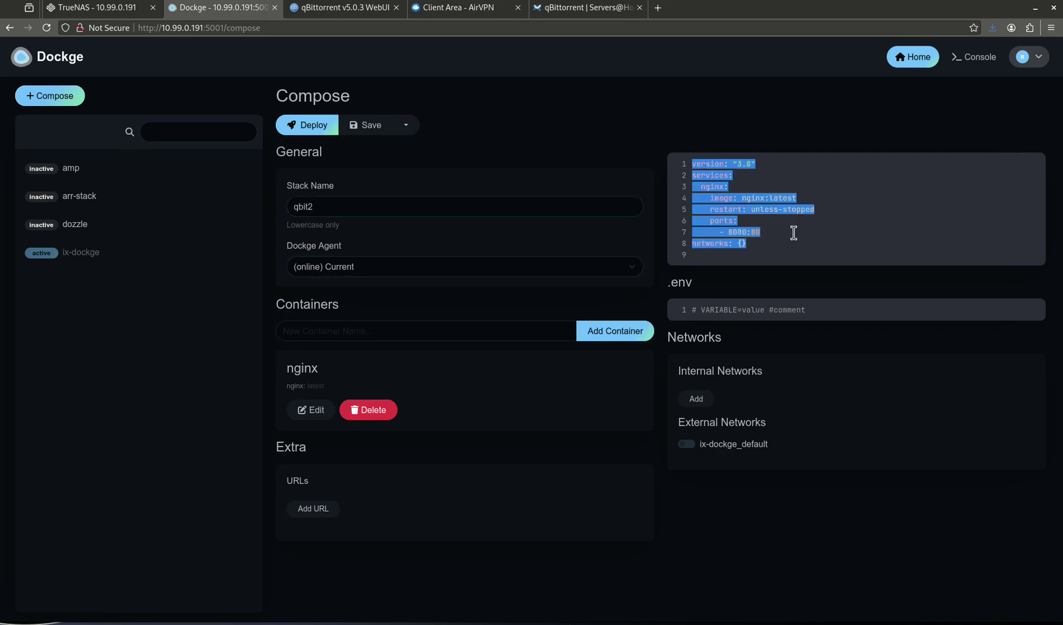
key(ctrl+a)
text(services:   qbittorrent:     container_name: qbittorrent     image: ghcr.io/hotio/qbittorrent     restart: unless-stopped     ports:       - 8080:8080     environment:       - PUID=568       - PGID=568       - UMASK=002       - TZ=America/New_York       - WEBUI_PORTS=8080/tcp,8080/udp       - VPN_ENABLED=true       - VPN_CONF=wg0       - VPN_PROVIDER=generic       - VPN_LAN_NETWORK=10.99.0.0/24       - VPN_EXPOSE_PORTS_ON_LAN=       - VPN_AUTO_PORT_FORWARD=true       - VPN_AUTO_PORT_FORWARD_TO_PORTS=5687       - VPN_KEEP_LOCAL_DNS=false       - VPN_FIREWALL_TYPE=auto       - PRIVOXY_ENABLED=false       - UNBOUND_ENABLED=false     cap_add:       - NET_ADMIN     sysctls:       - net.ipv4.conf.all.src_valid_mark=1       - net.ipv6.conf.all.disable_ipv6=1     volumes:       - ./configs/:/config       - /media:/media)
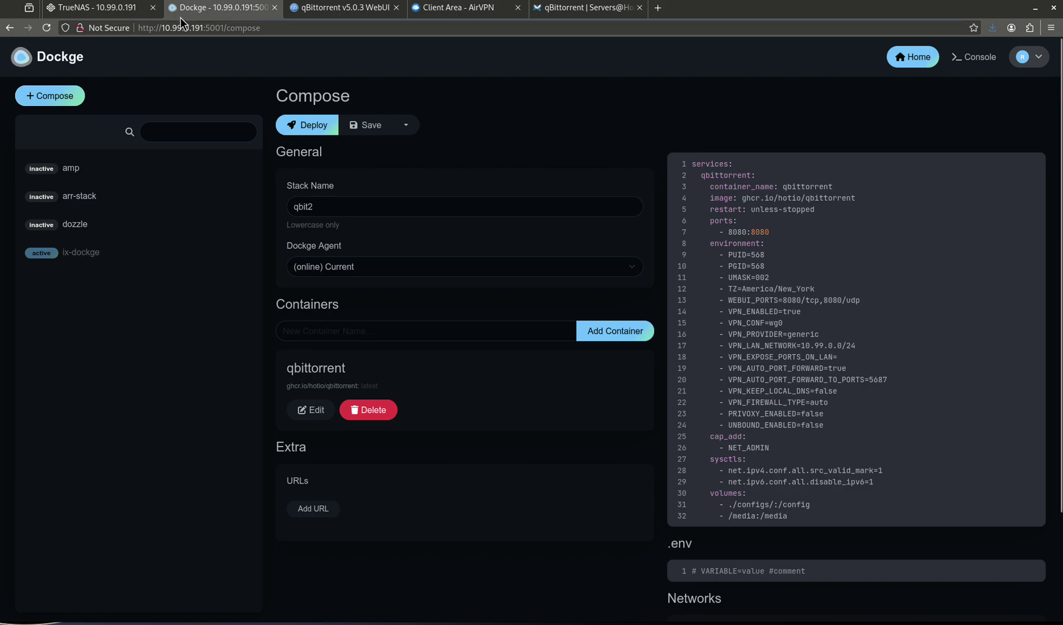
- Switch to TrueNAS, view the form for installing a custom app via YAML, discard it and return to the installed apps
click(93, 7)
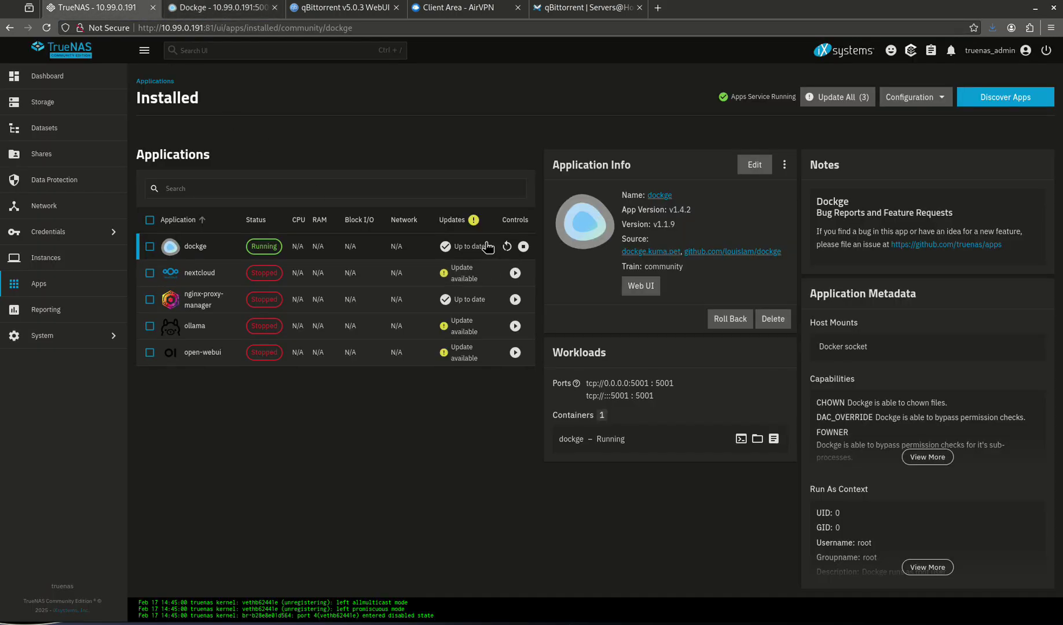
click(1035, 96)
click(1046, 97)
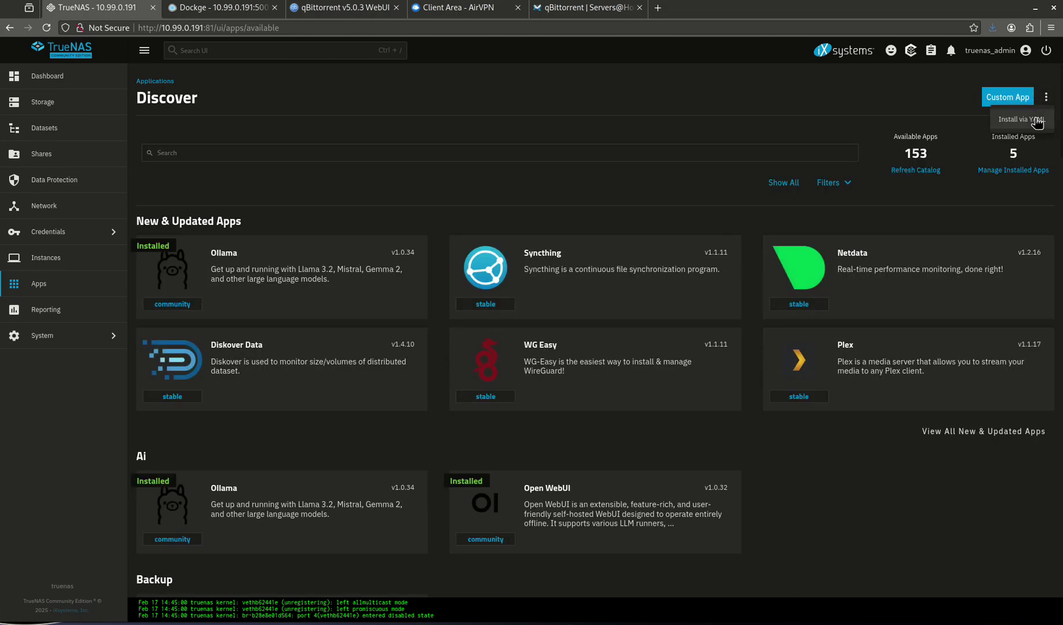
click(1036, 124)
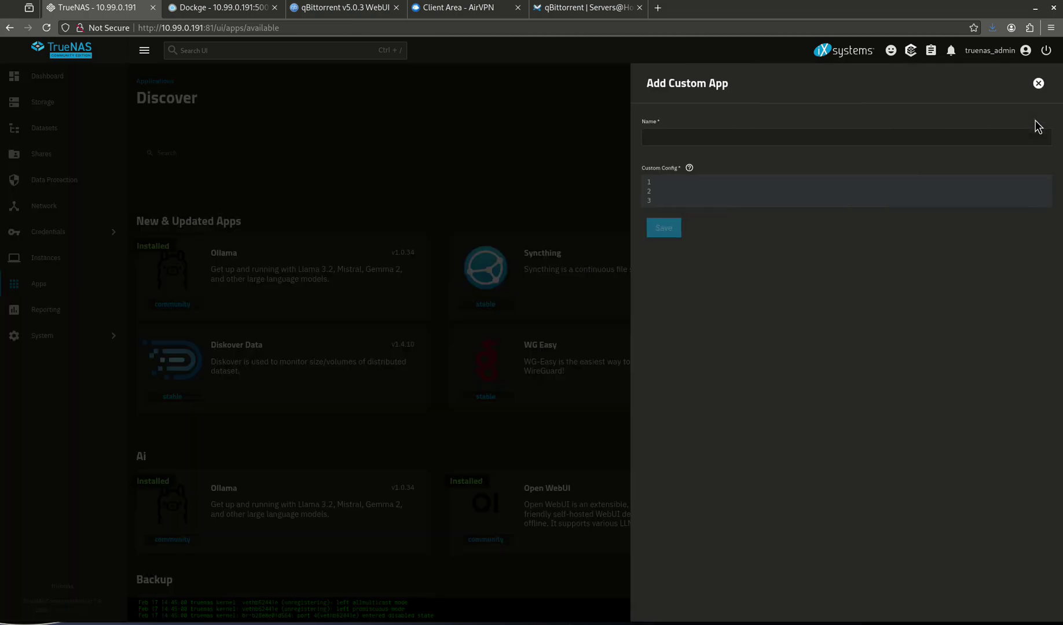
click(1038, 84)
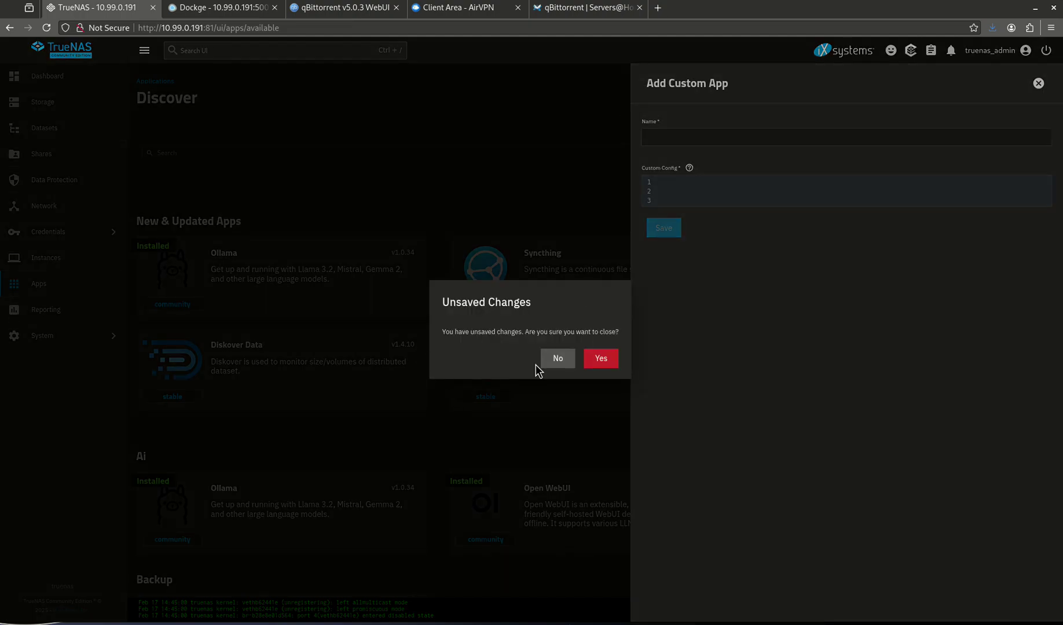
click(555, 359)
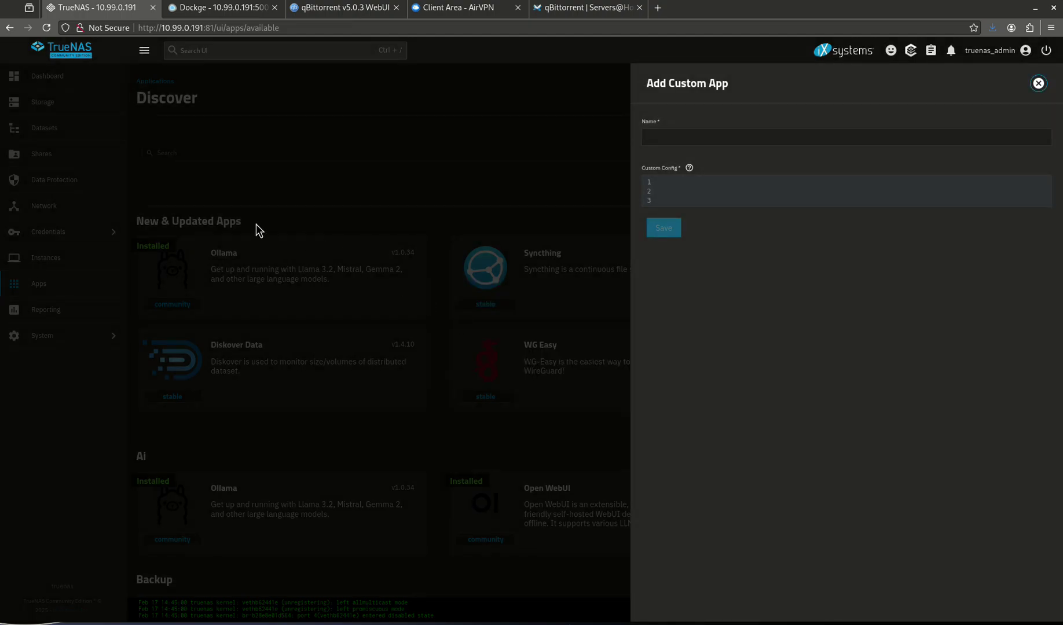
click(1038, 84)
click(601, 358)
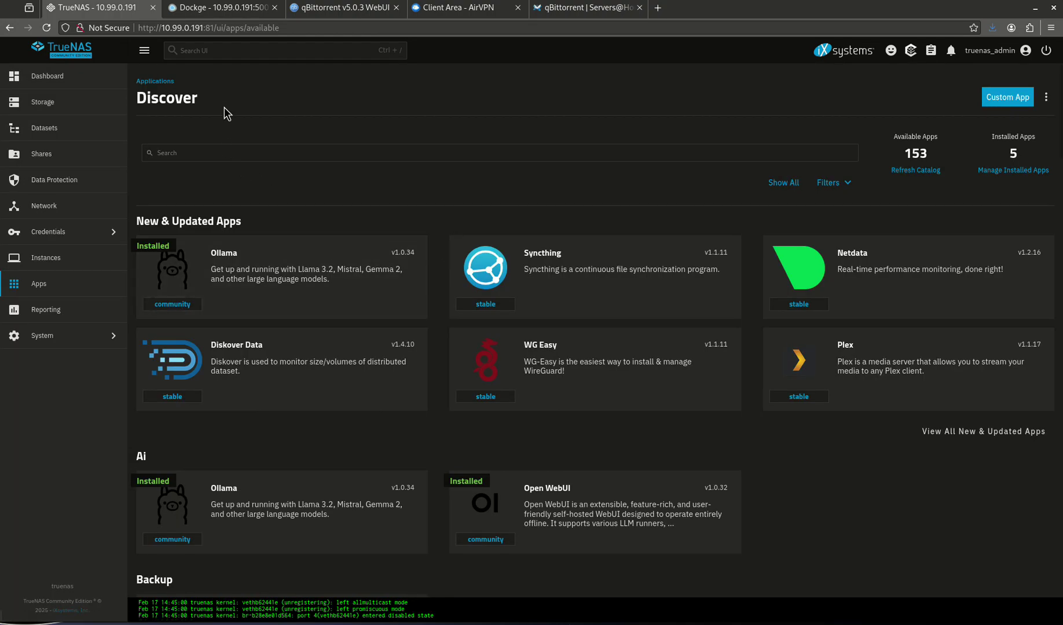
click(85, 289)
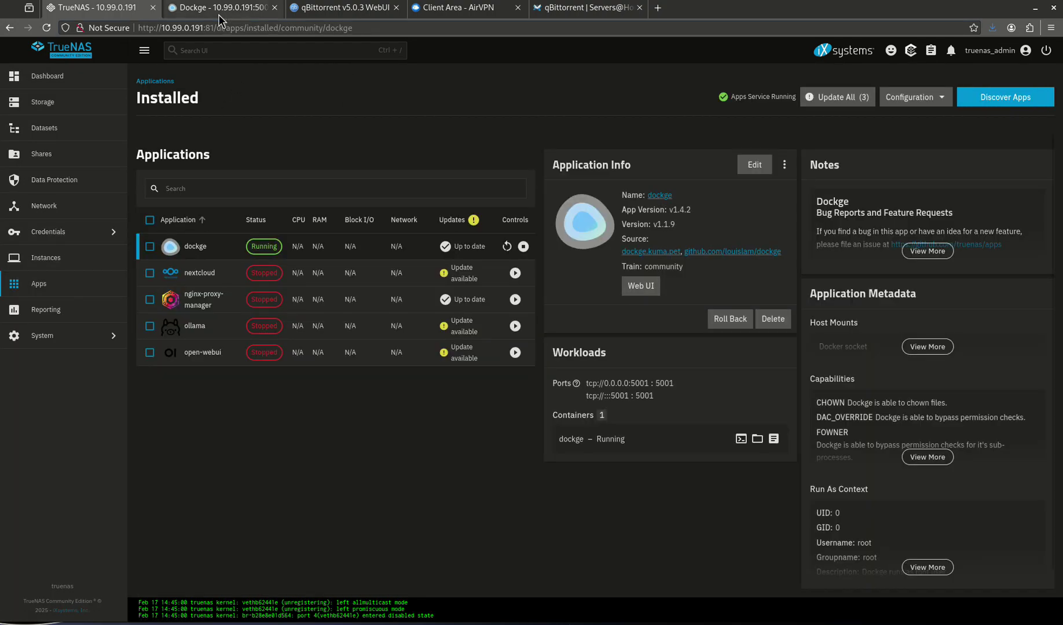
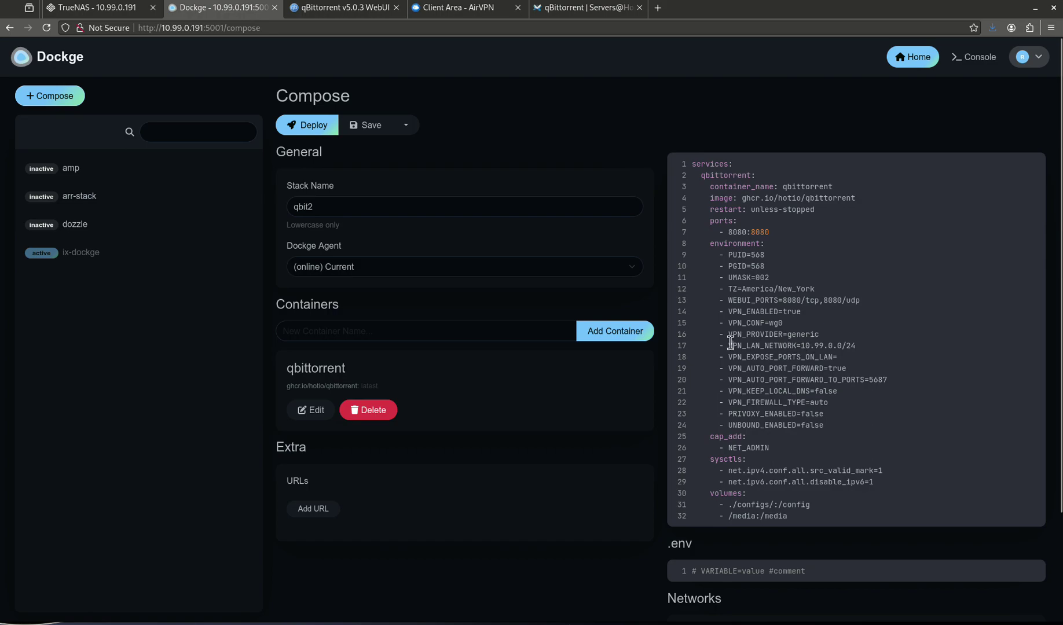
- Compare the VPN_LAN_NETWORK subnet in the qbit2 compose file with the server's IP address in the Dockge URL
drag(733, 344, 854, 345)
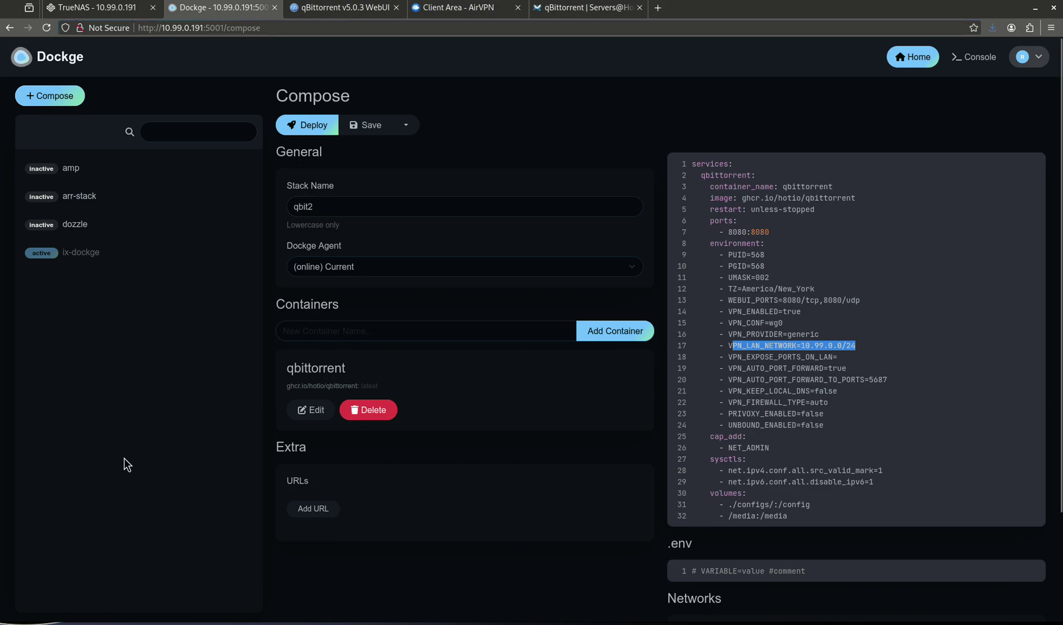
click(834, 346)
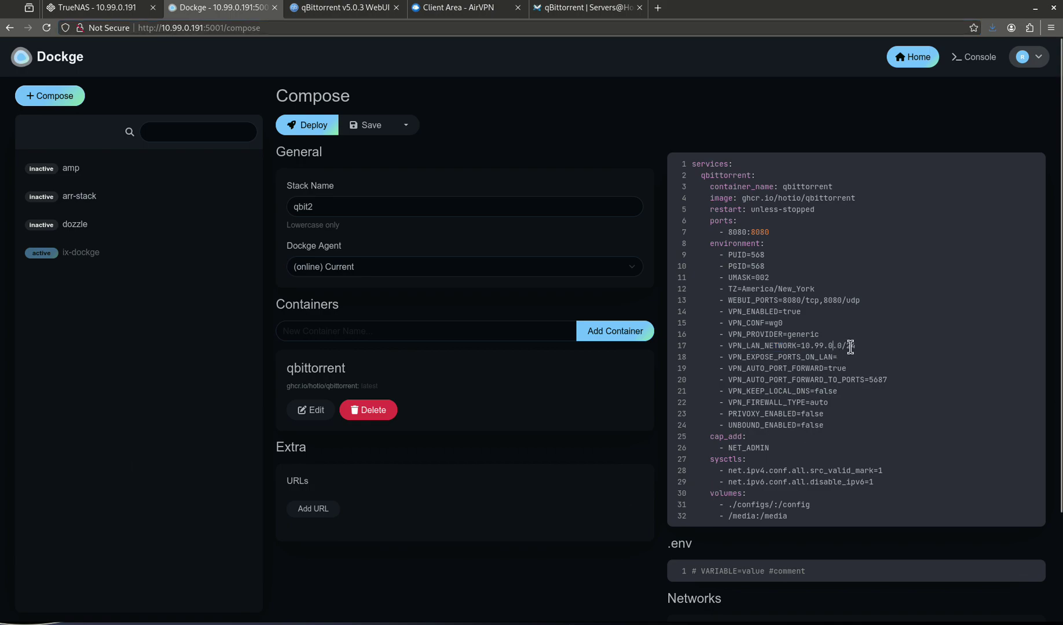
double_click(842, 347)
click(843, 346)
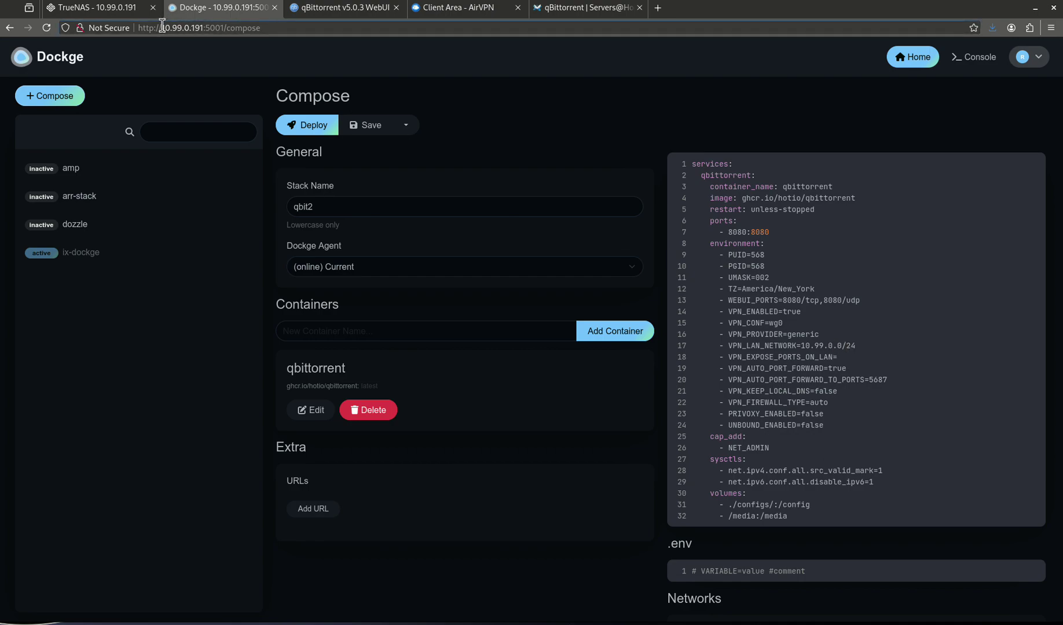
drag(162, 27, 188, 28)
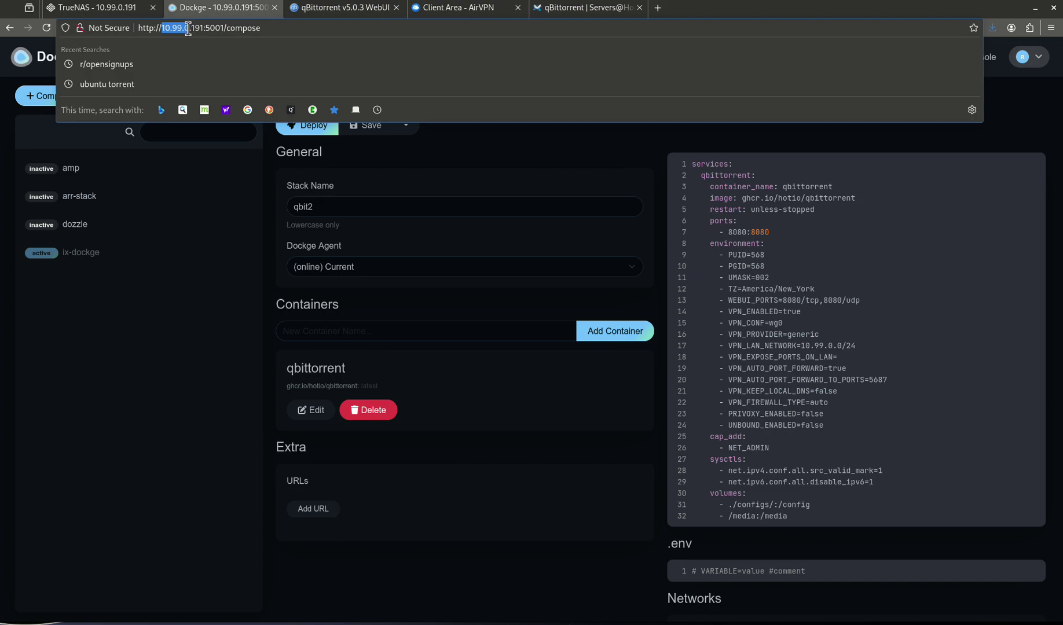
click(725, 380)
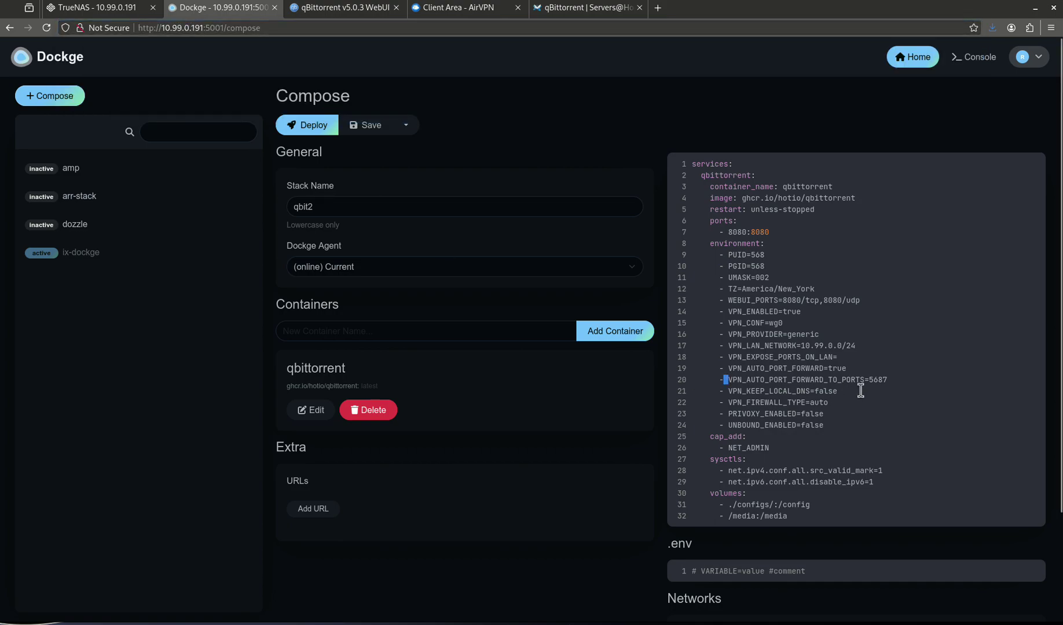
double_click(838, 347)
drag(839, 346, 856, 346)
key(ctrl+z)
- Set the host path of the media volume to /mnt/tank/media
text(mnt/tank)
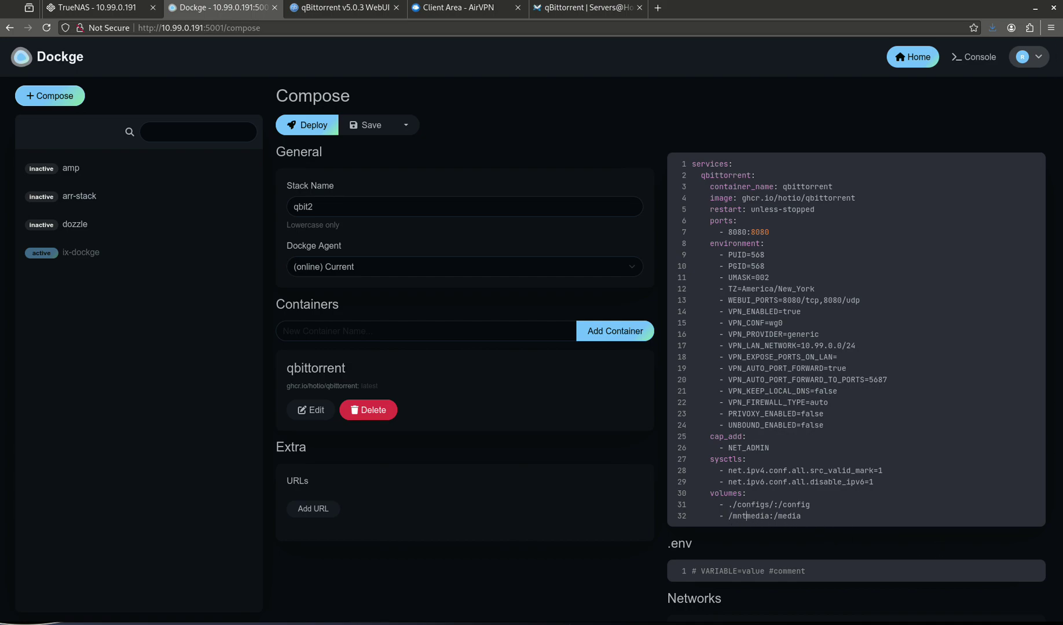
text(/)
- Switch to TrueNAS and examine the tank pool and its child datasets
click(109, 13)
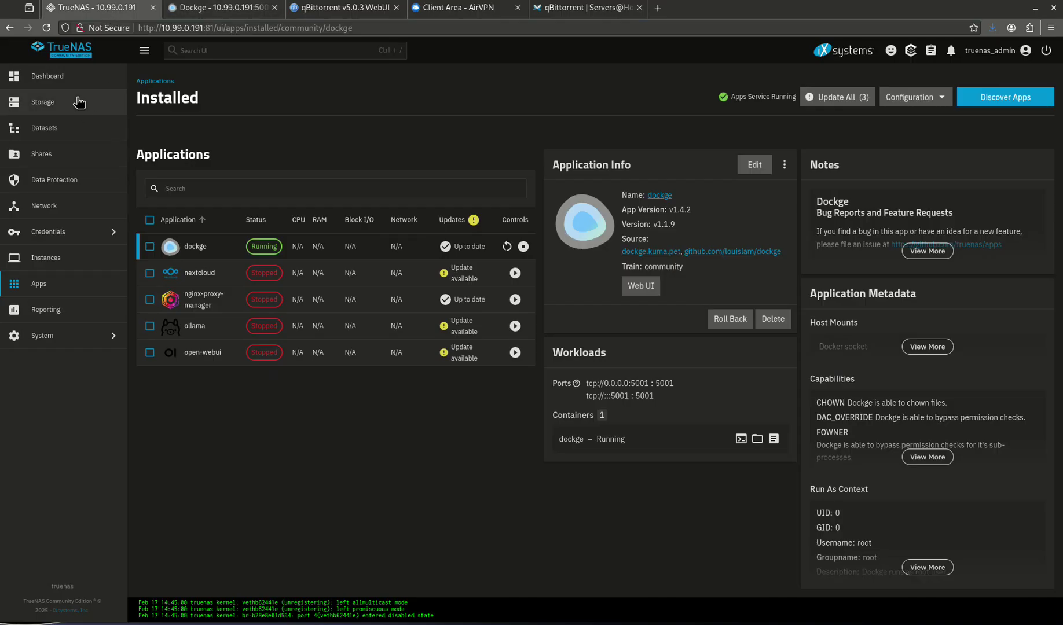
click(73, 76)
click(78, 129)
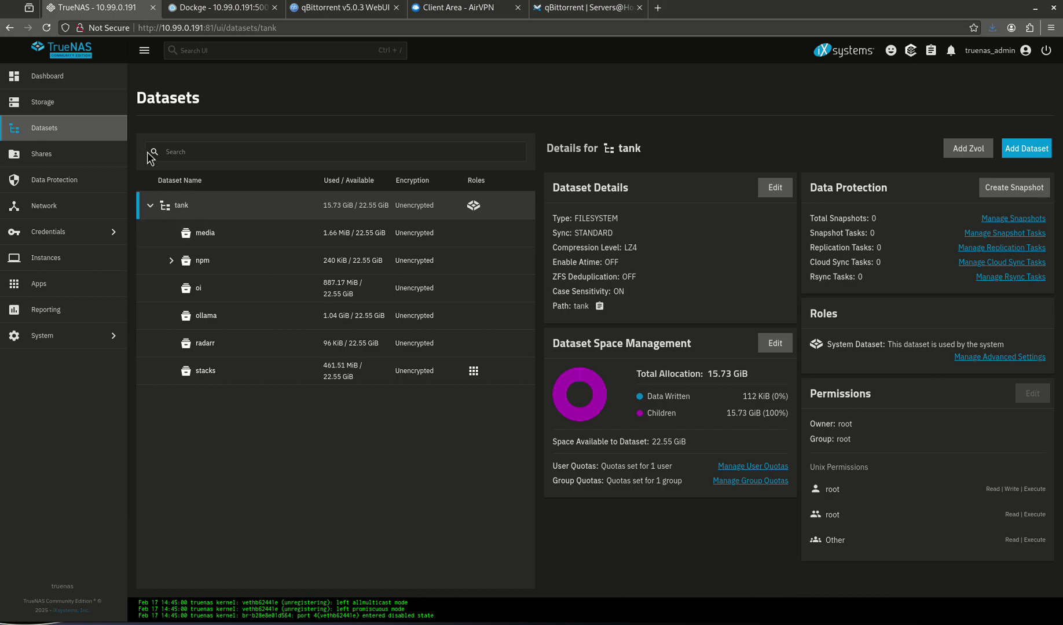
click(175, 207)
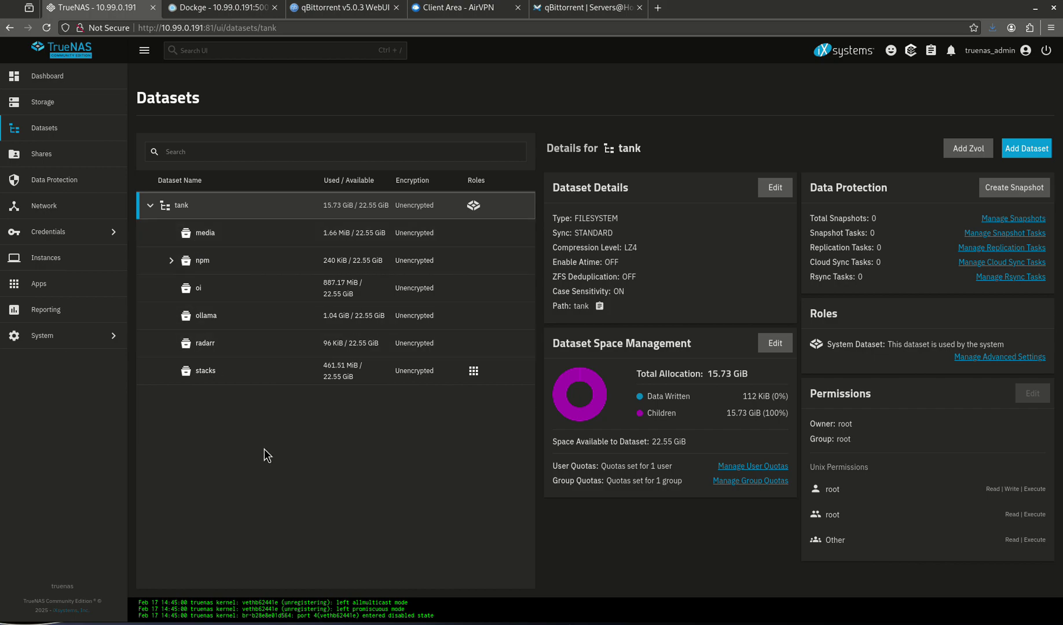
- Open the details of the media dataset under tank to check its path and permissions
click(317, 14)
click(220, 8)
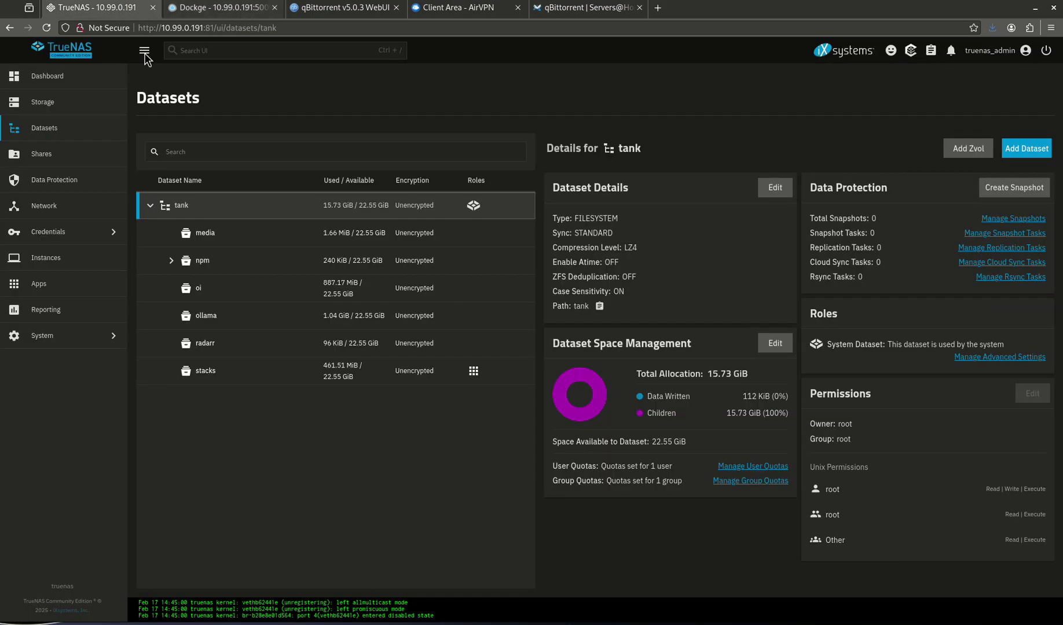
click(127, 8)
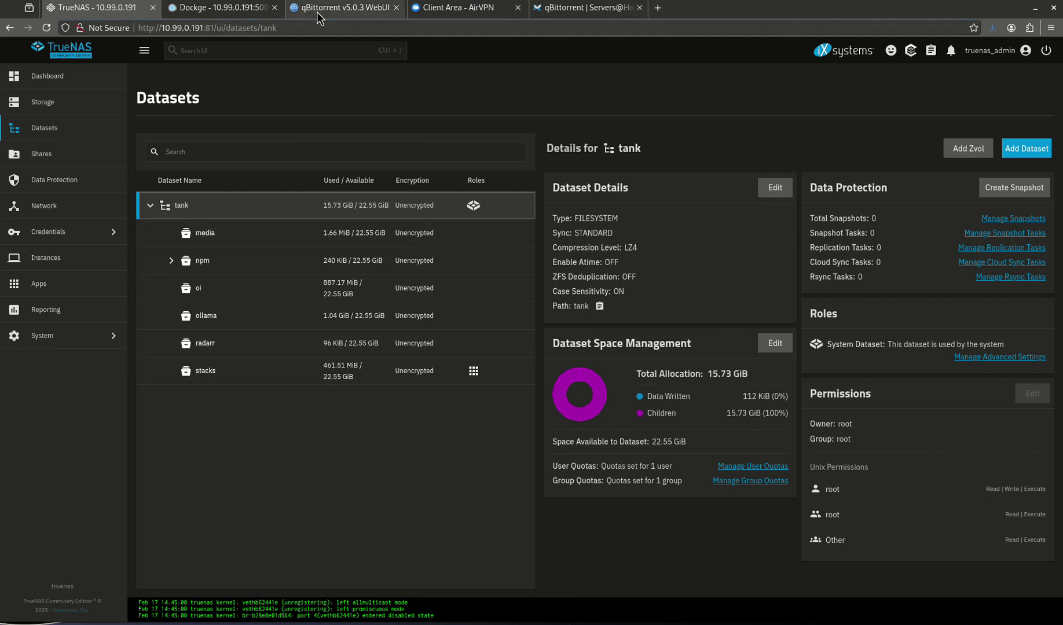
click(234, 238)
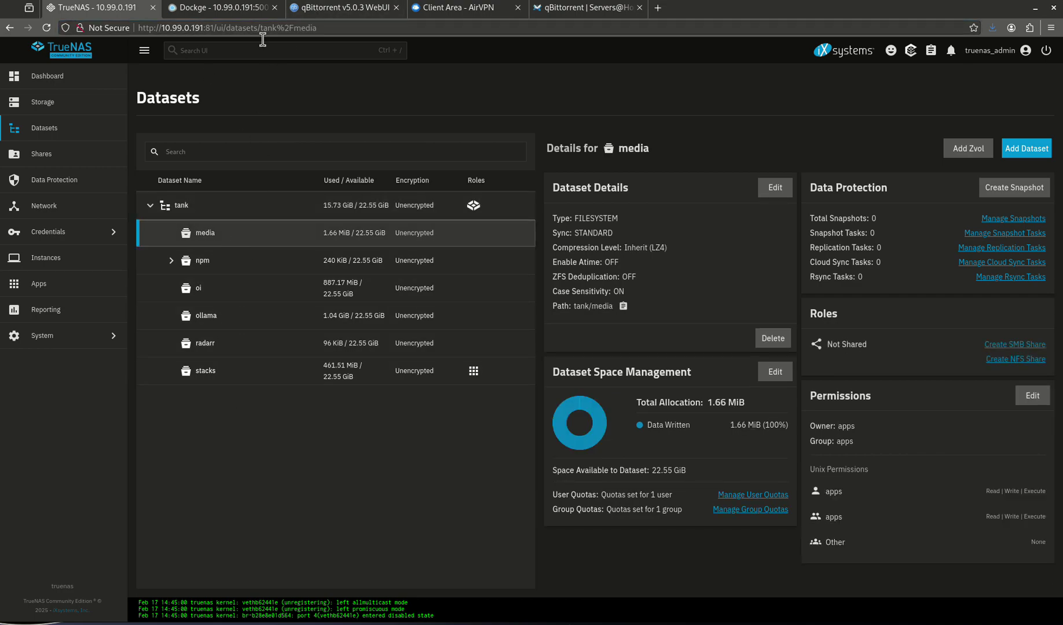
- Switch to Dockge, review the qbit2 compose file through its volumes section and deploy the stack
click(223, 8)
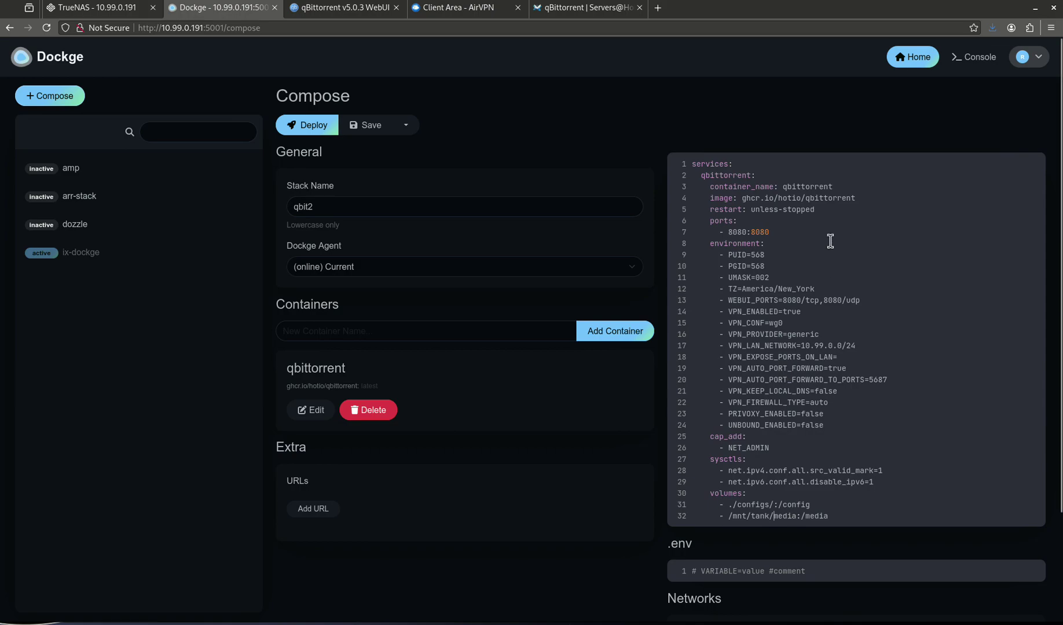
scroll(799, 399, down, 2)
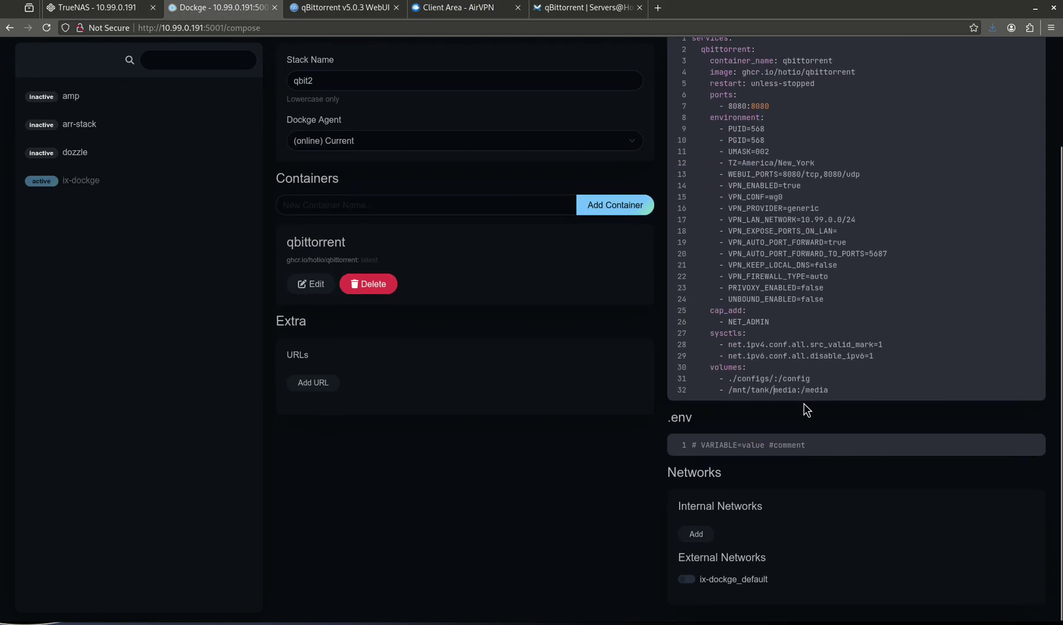
scroll(801, 402, up, 2)
click(313, 129)
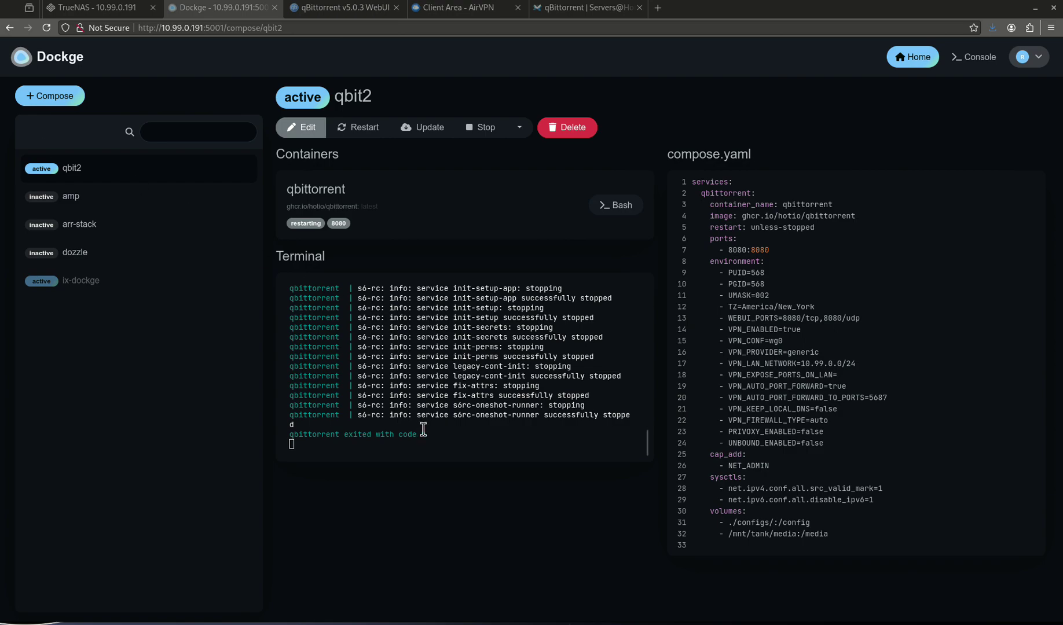
- Check the qbittorrent container's exit line in the terminal log, then stop the qbit2 stack
drag(433, 435, 273, 430)
click(314, 440)
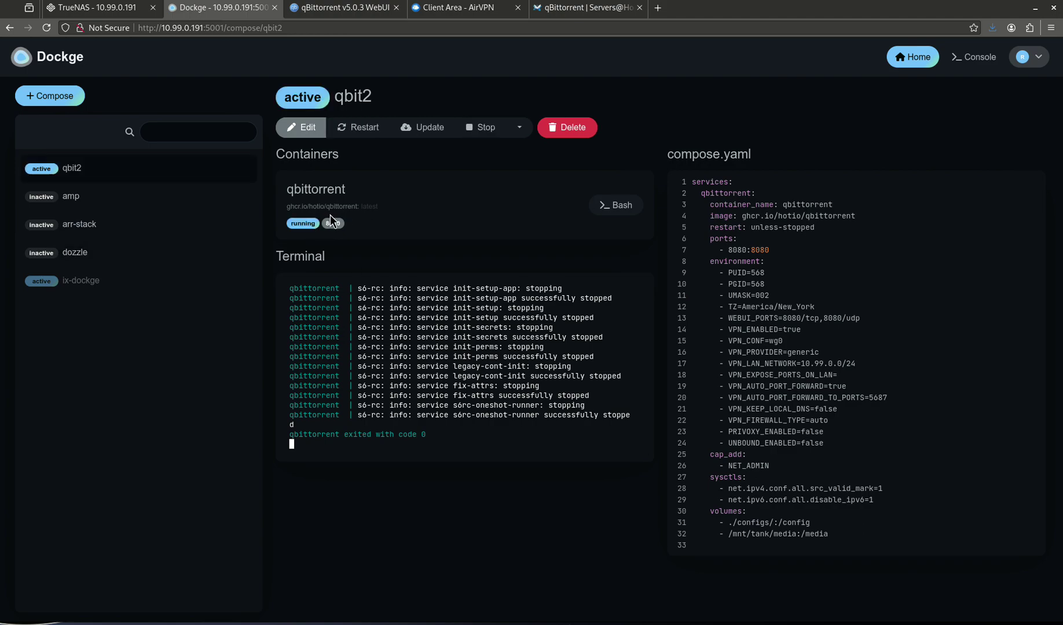
click(473, 136)
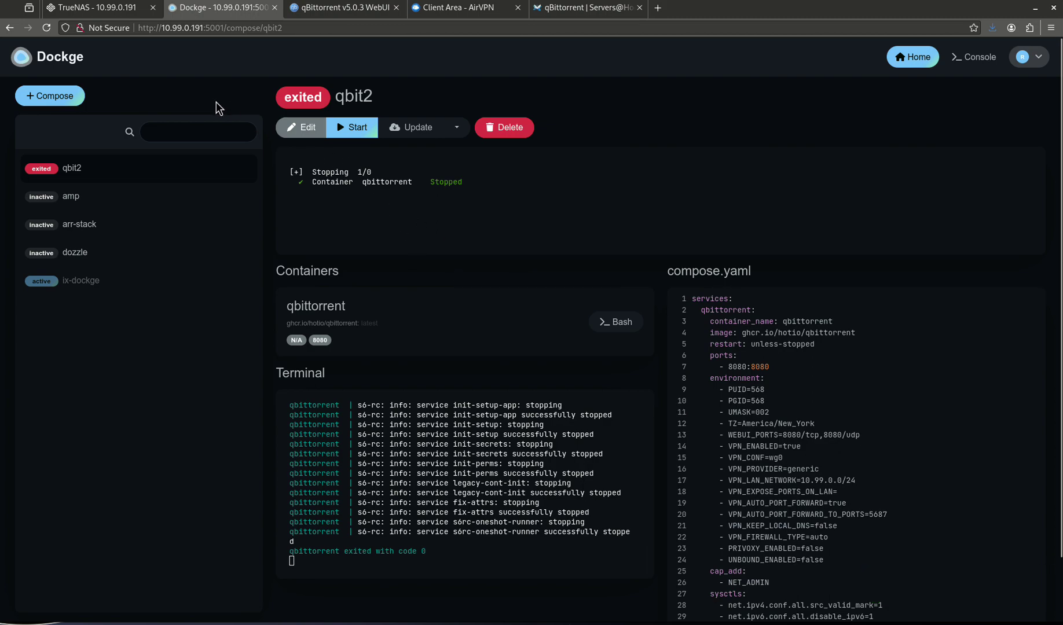
- Examine the ./configs/ host path of the config volume in the qbit2 compose file
scroll(782, 455, down, 2)
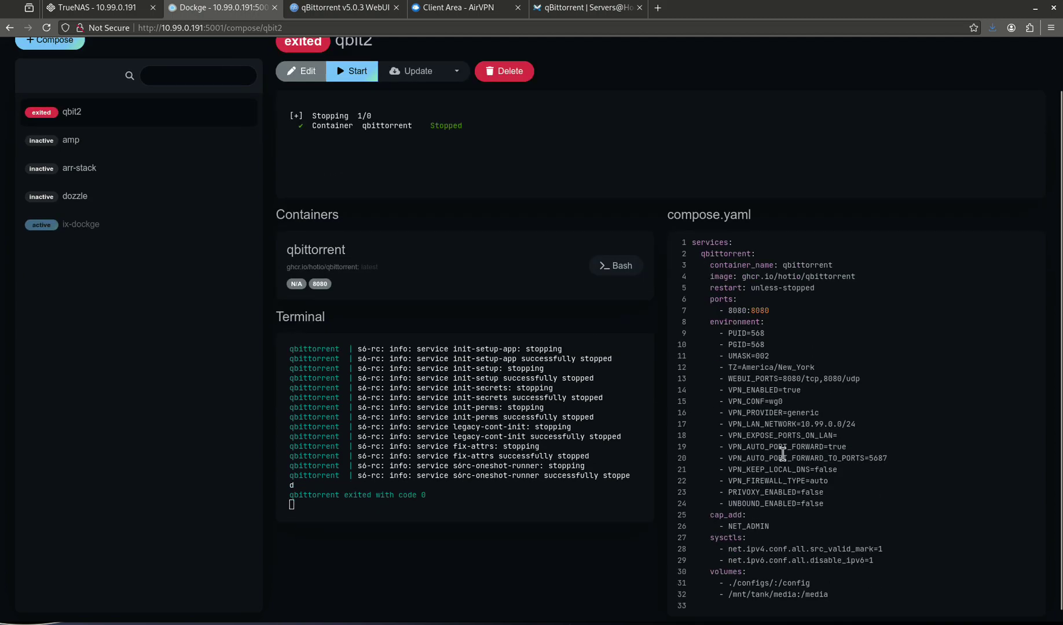
drag(765, 572, 727, 573)
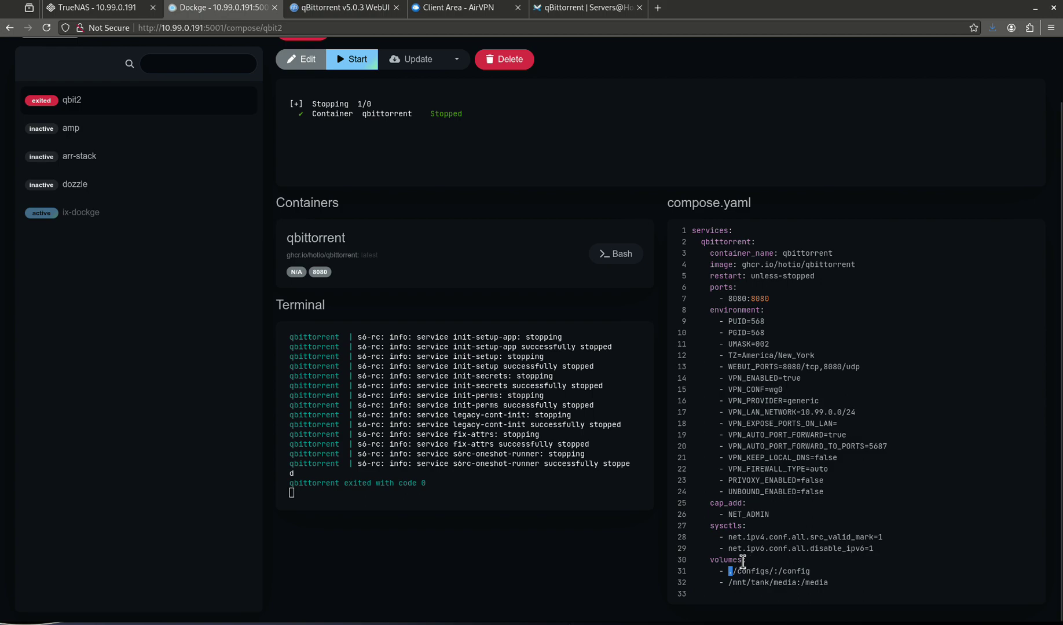
drag(726, 571, 773, 571)
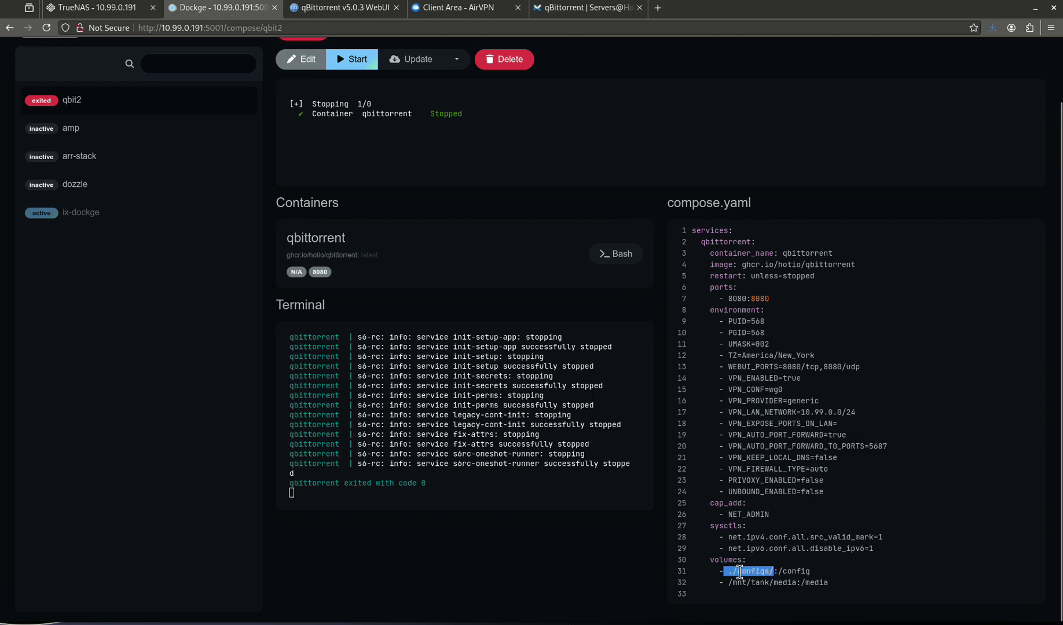
- Switch to TrueNAS, open the system shell and set its font size to the maximum
click(103, 7)
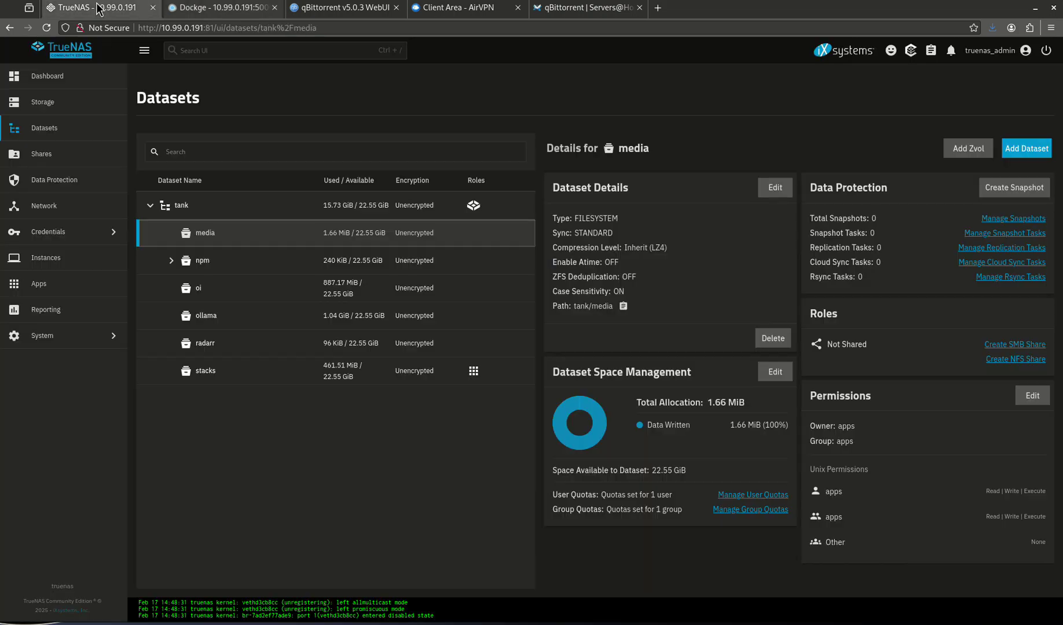
click(68, 342)
click(209, 204)
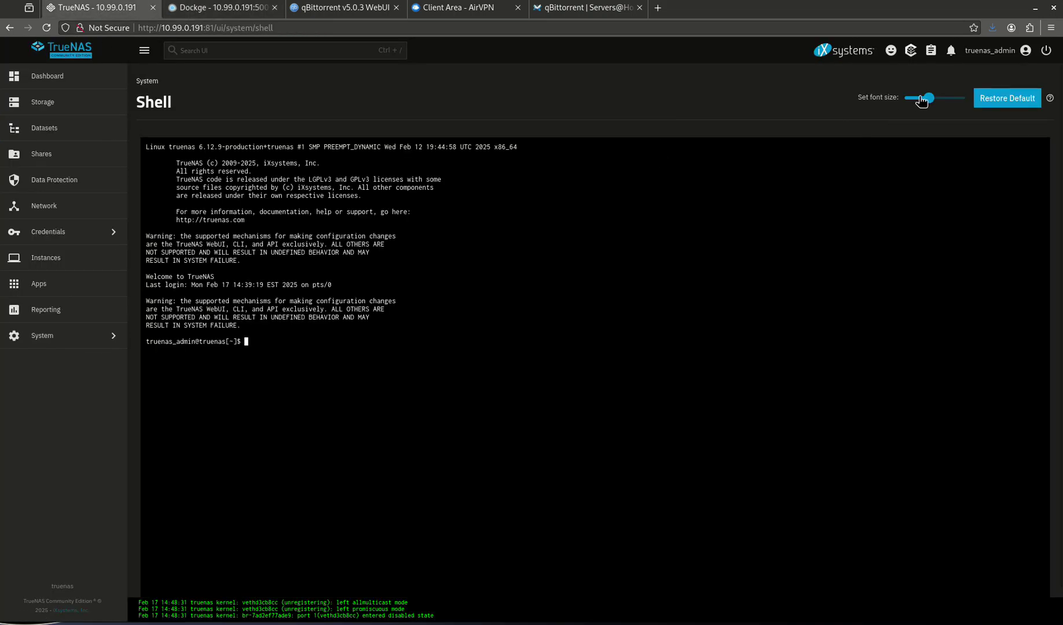
drag(921, 99, 964, 99)
- Gain a root shell with sudo su, entering the TrueNAS admin password
text(sudo su)
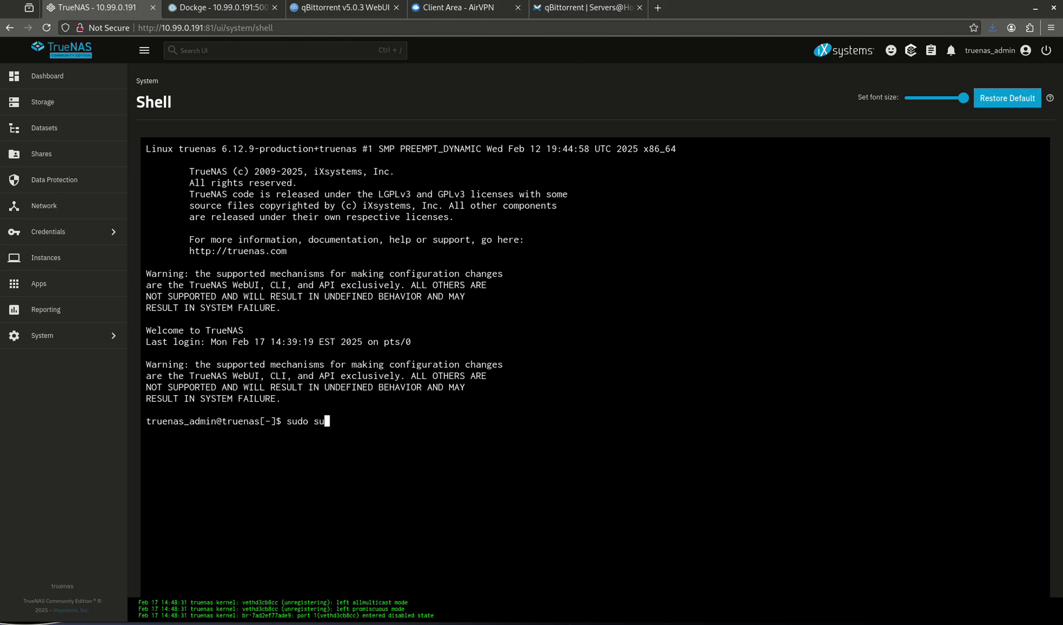
key(Return)
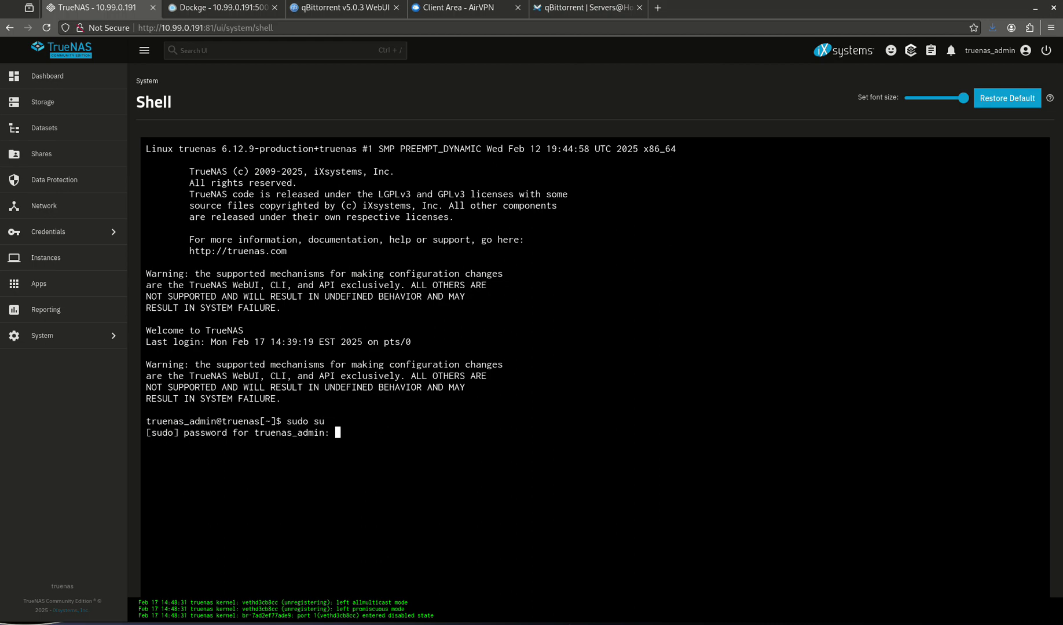
key(Return)
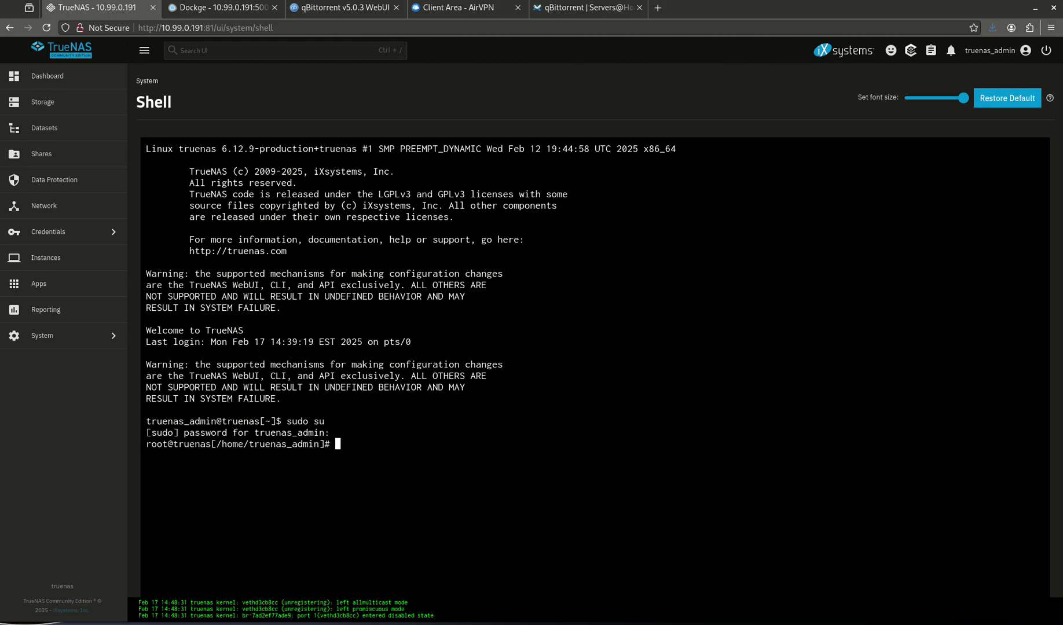
- Change to the /mnt/tank/stacks/qbit2 directory and list its contents in long format
text(cd /mnt/tank/stacks/)
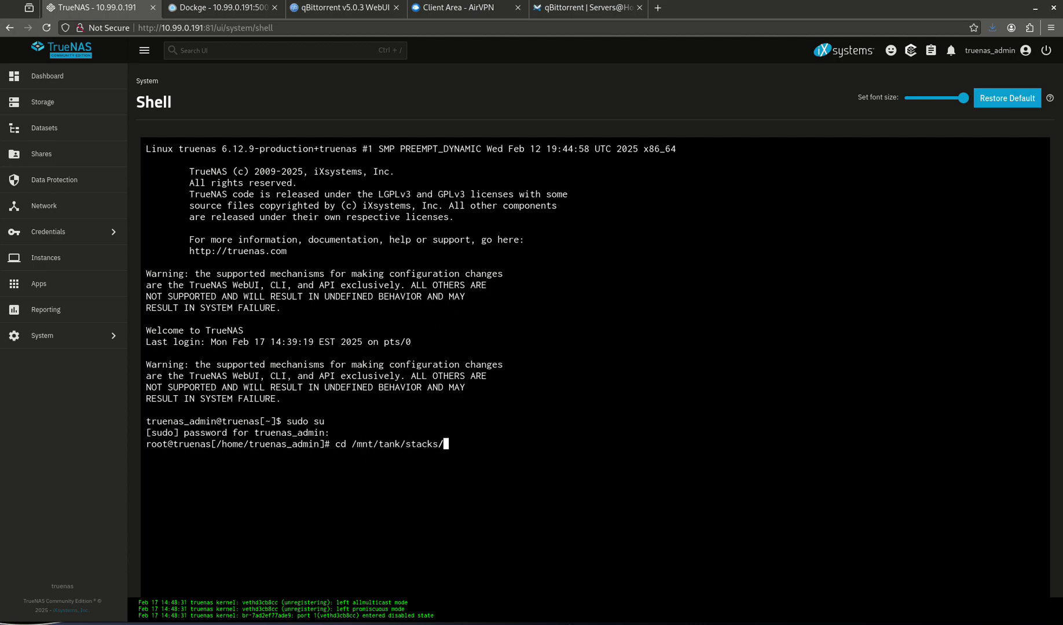
text(qbit2/)
key(Return)
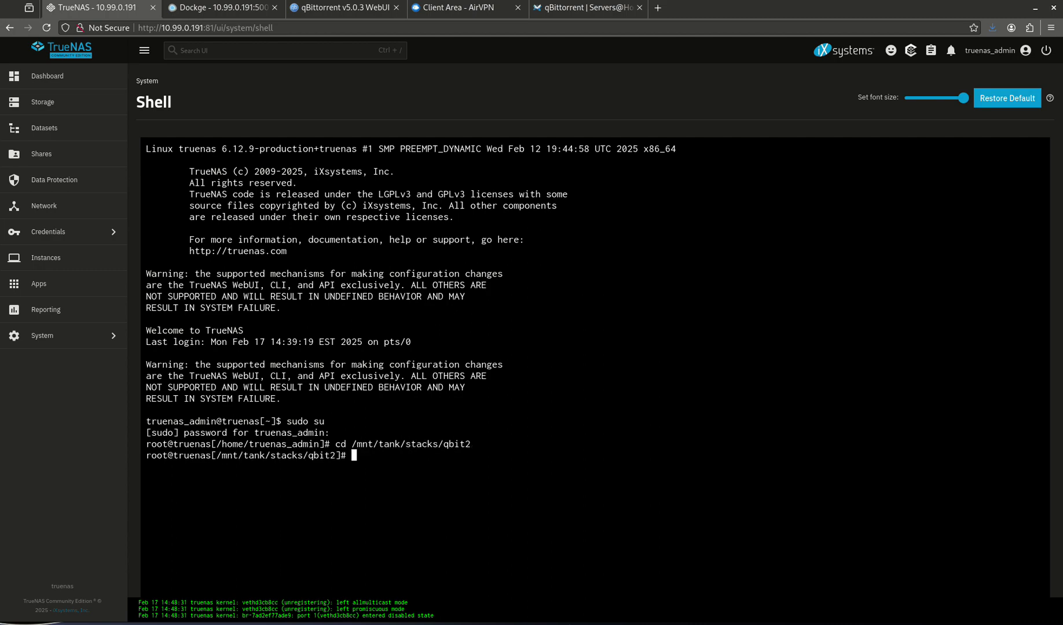
text(ls -l)
key(Return)
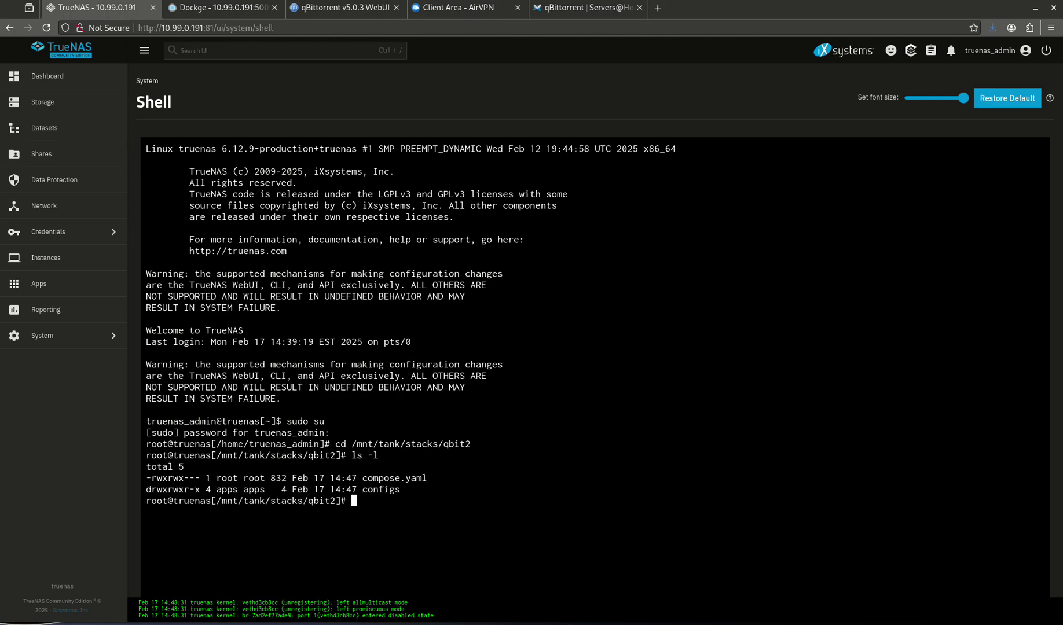
- Change into the configs folder of the qbit2 stack and list its contents in long format
text(cd con)
key(Tab)
key(BackSpace)
key(Return)
text(ls -l)
key(Return)
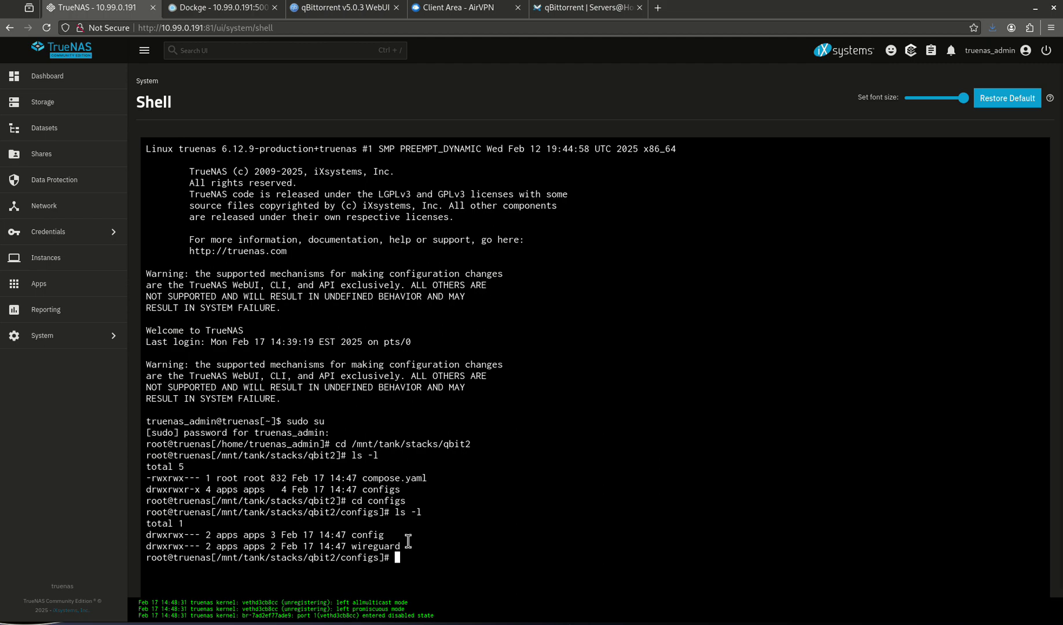
- Change into the wireguard folder inside configs and list its contents in long format
drag(404, 546, 345, 546)
click(346, 546)
text(cc w)
key(Tab)
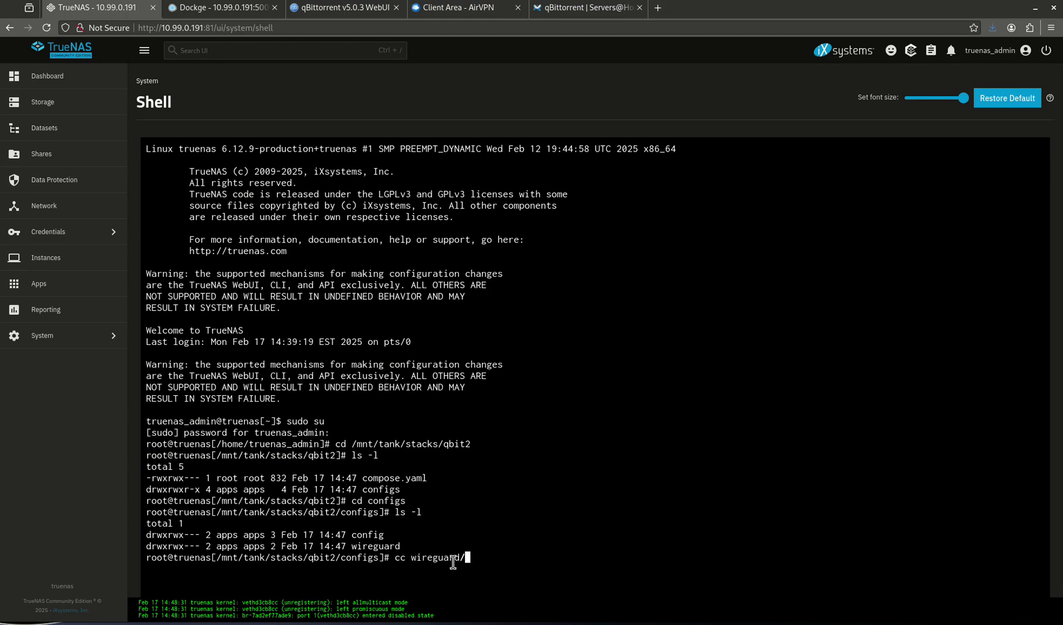
key(BackSpace)
key(BackSpace)
key(BackSpace)
key(BackSpace)
key(BackSpace)
key(BackSpace)
key(BackSpace)
key(BackSpace)
key(BackSpace)
key(BackSpace)
key(BackSpace)
key(BackSpace)
text(d wireguard)
key(Return)
text(ls -l)
key(Return)
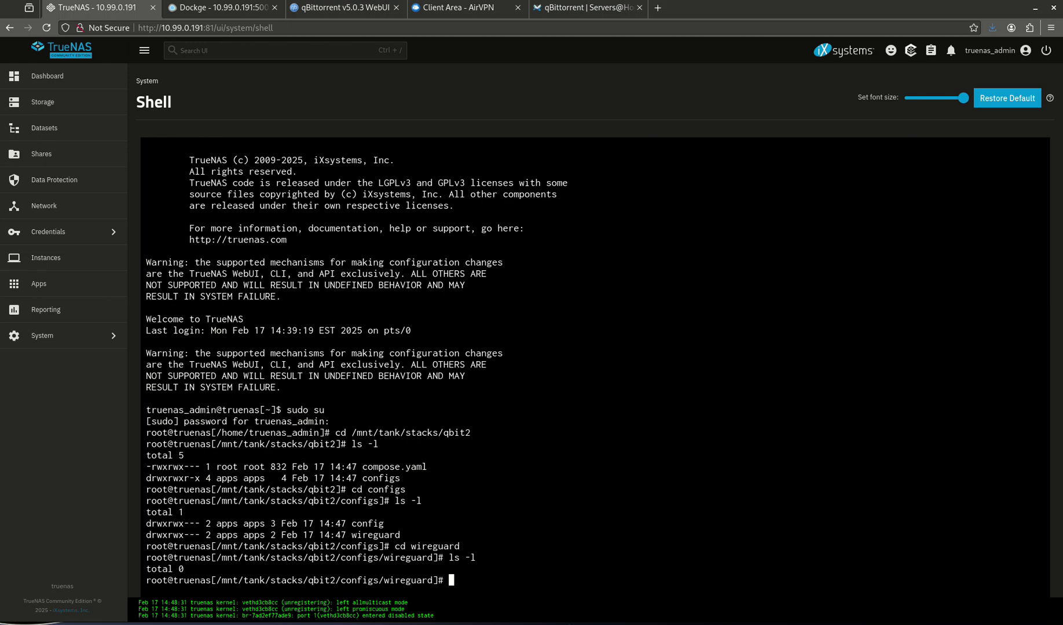
- Create wg0.conf in nano and paste in the whole downloaded AirVPN WireGuard configuration, including its private and preshared keys
text(nano wg0.conf)
key(Return)
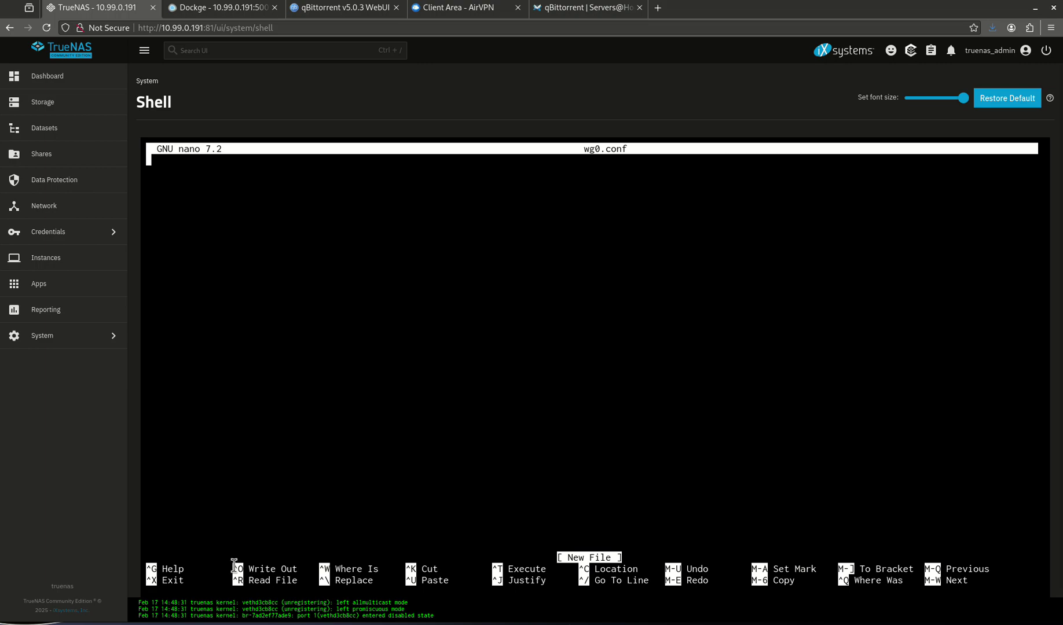
key(alt+Tab)
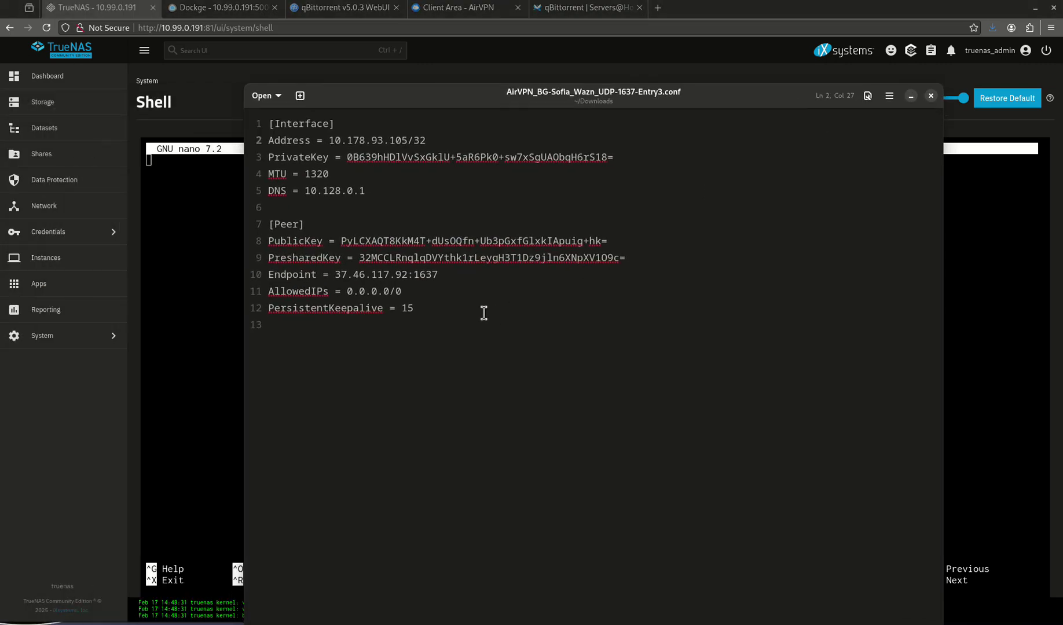
drag(436, 308, 277, 129)
right_click(336, 135)
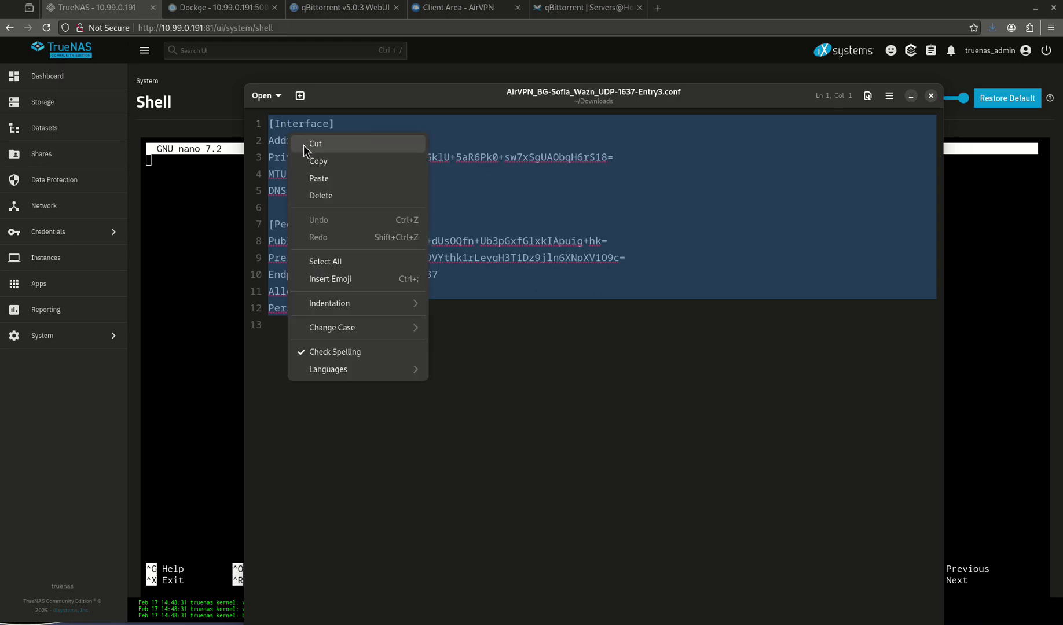
click(334, 165)
click(910, 96)
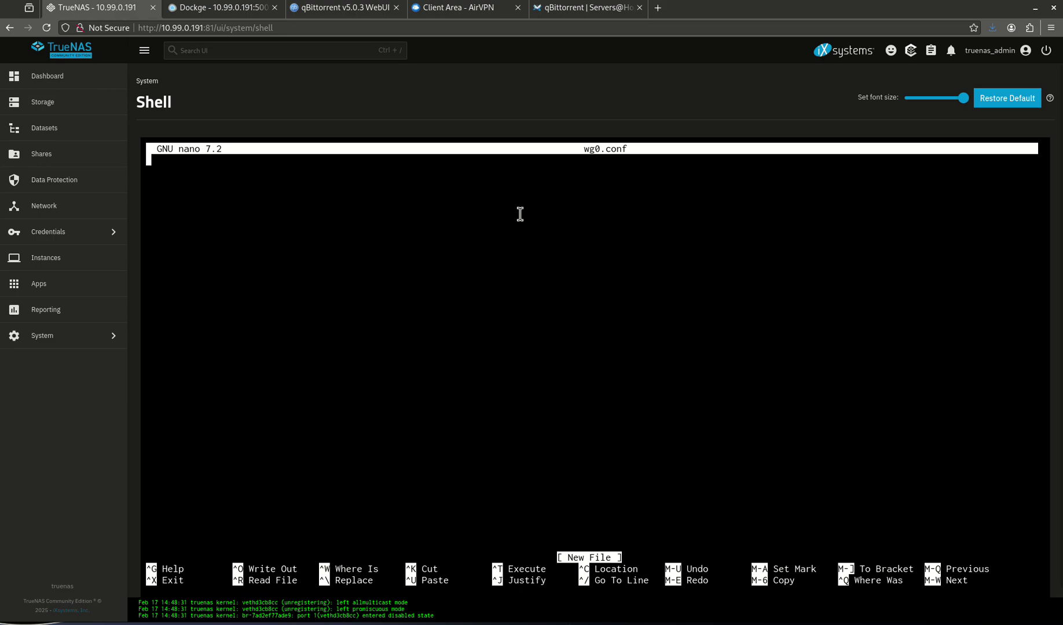
key(ctrl+shift+v)
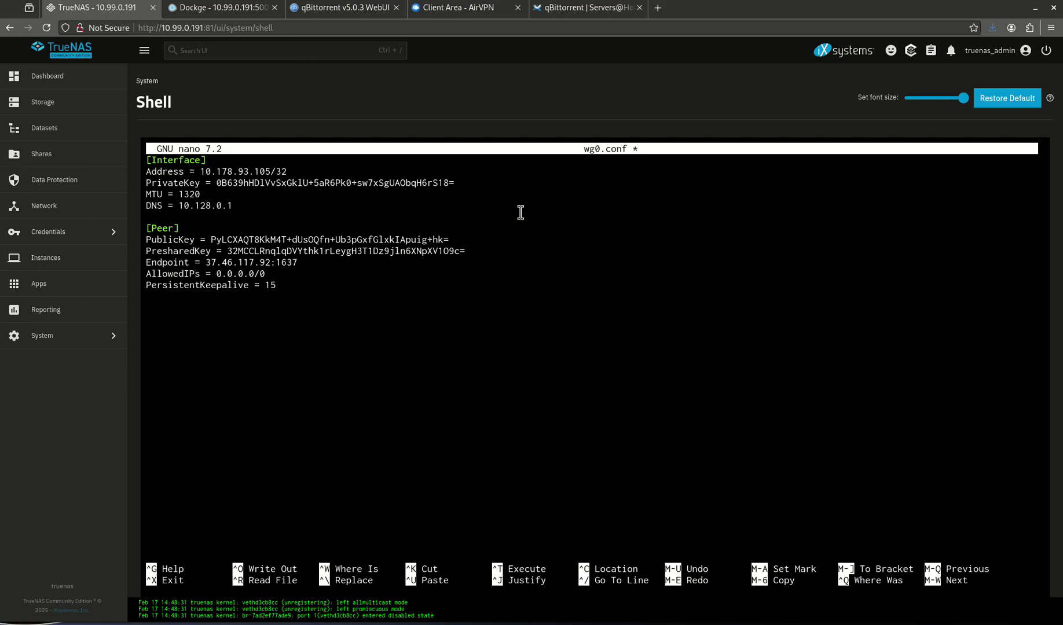
- Save wg0.conf, exit nano and list the wireguard folder to check for the new file
key(ctrl+x)
key(y)
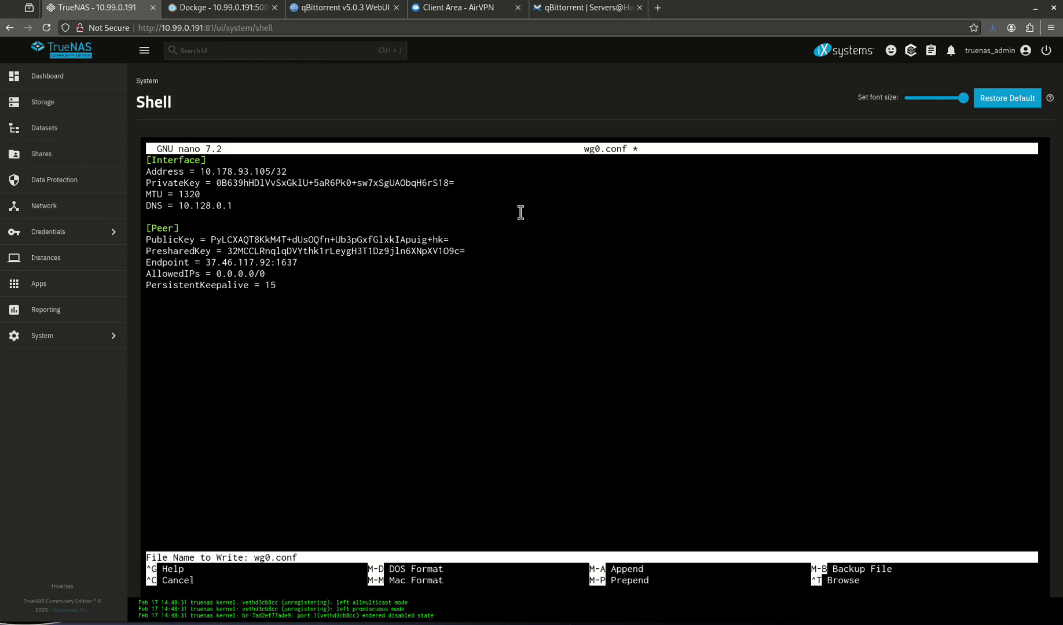
key(Return)
text(ls -l)
key(Return)
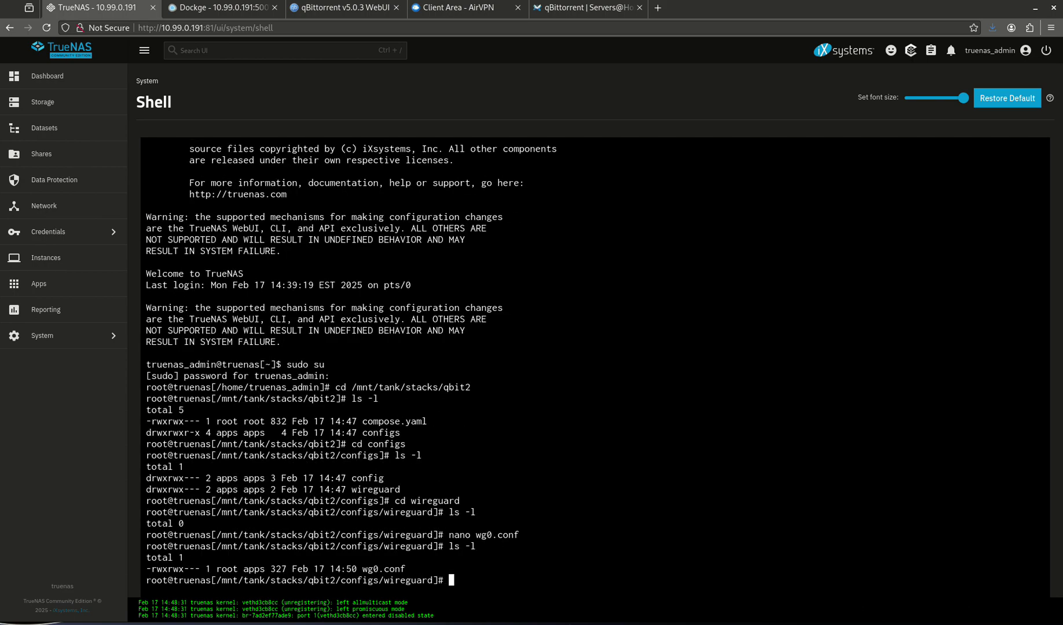
drag(441, 570, 313, 570)
click(372, 308)
- Switch to Dockge, start the qbit2 stack and check the VPN internet connectivity test in its log
click(226, 8)
scroll(379, 173, up, 2)
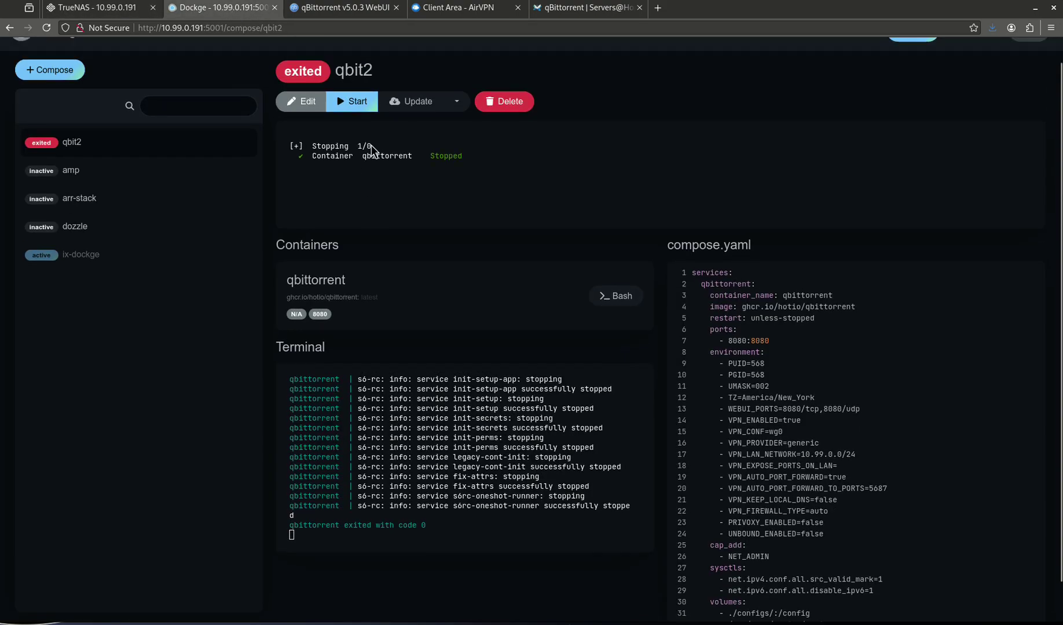
scroll(372, 149, up, 1)
click(336, 127)
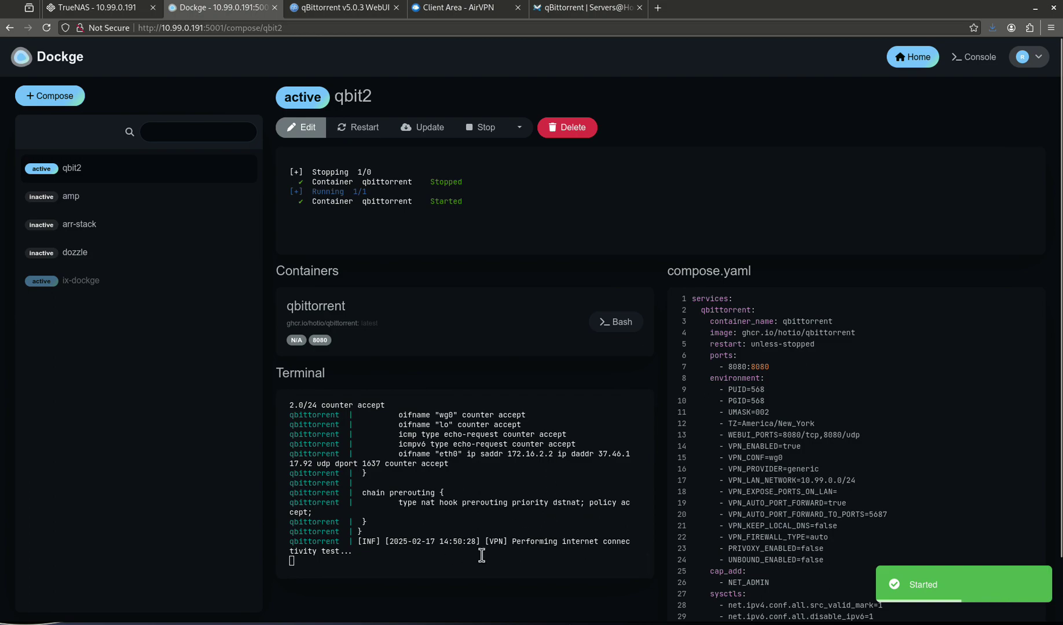
drag(488, 541, 603, 549)
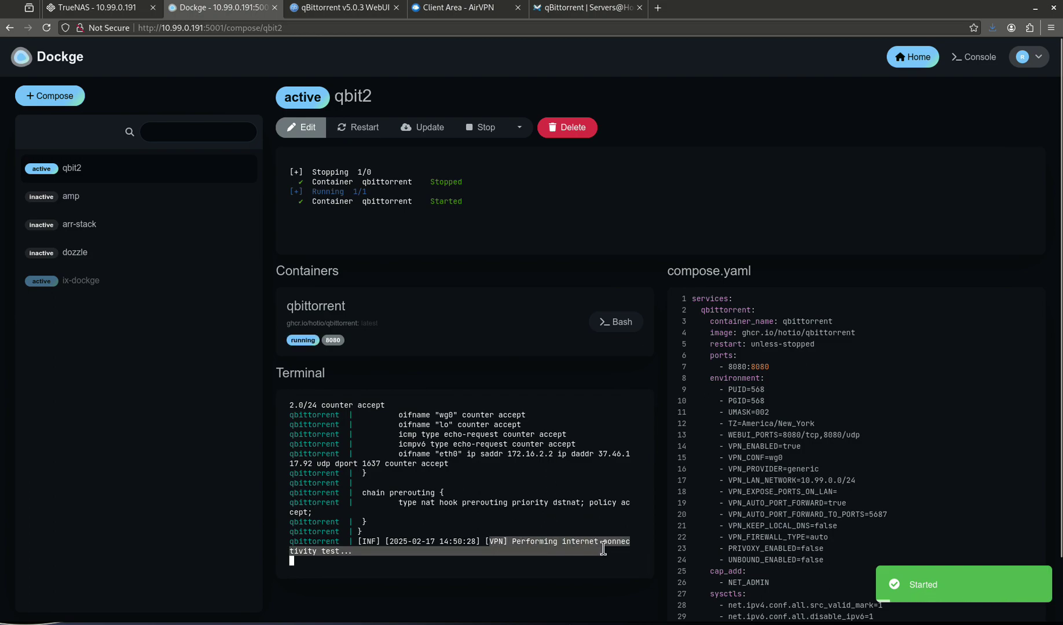
click(602, 550)
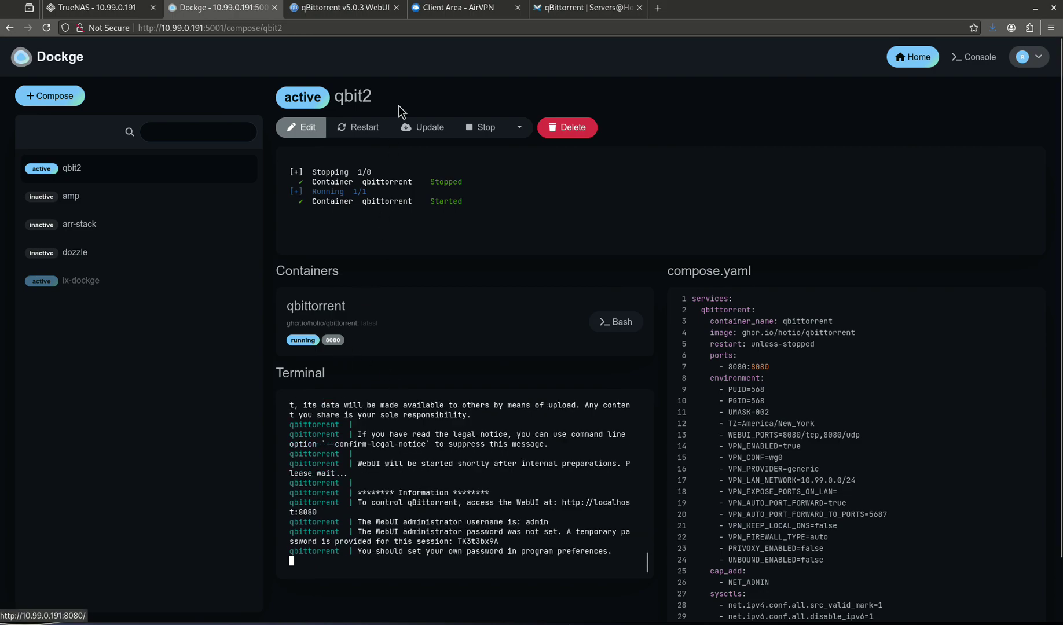
- Close the old qBittorrent WebUI browser tab and return to the qbit2 stack in Dockge
click(381, 11)
click(397, 7)
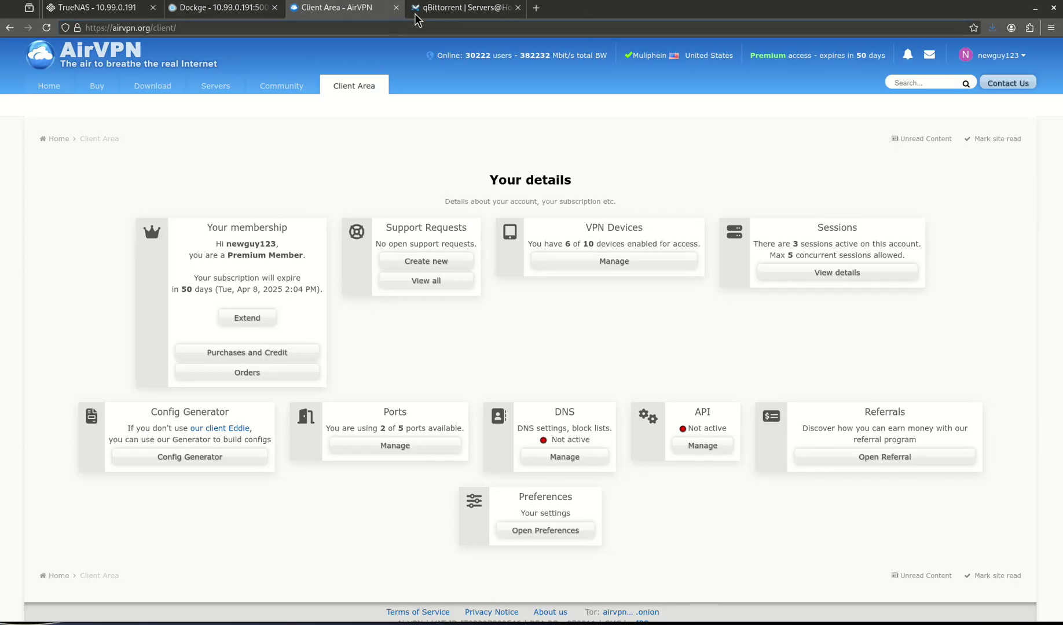
click(261, 9)
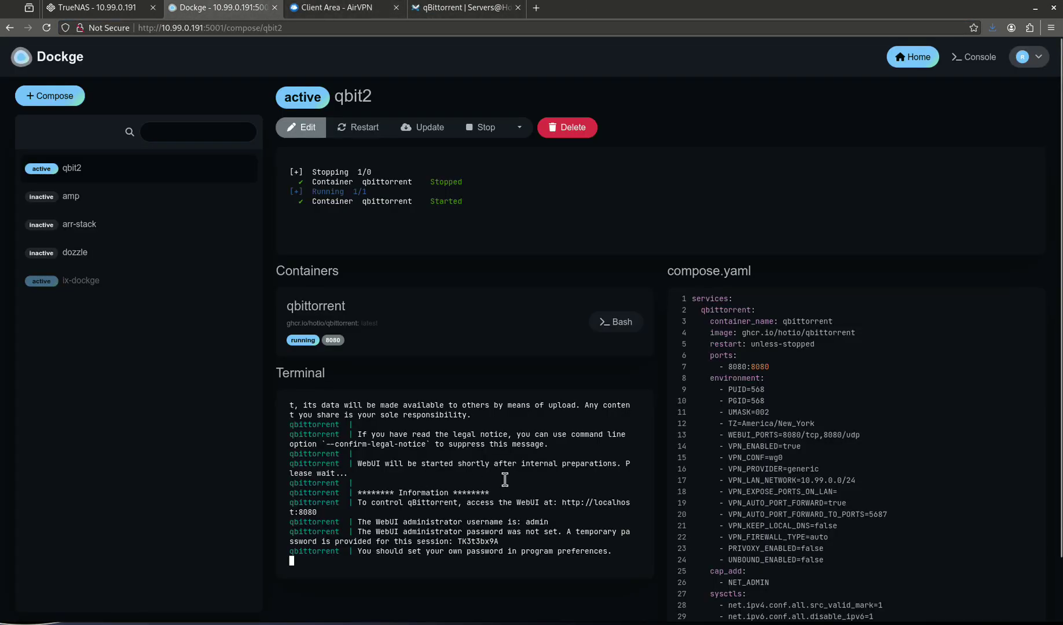
- Review the qbittorrent container log and copy the temporary WebUI administrator password from it
scroll(465, 471, up, 5)
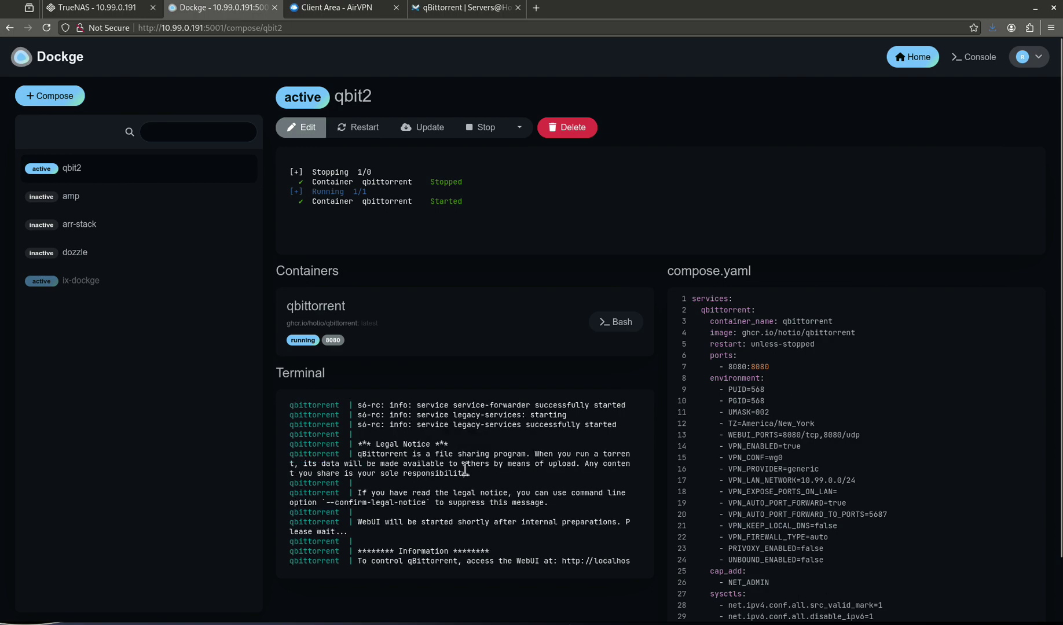
scroll(529, 495, up, 2)
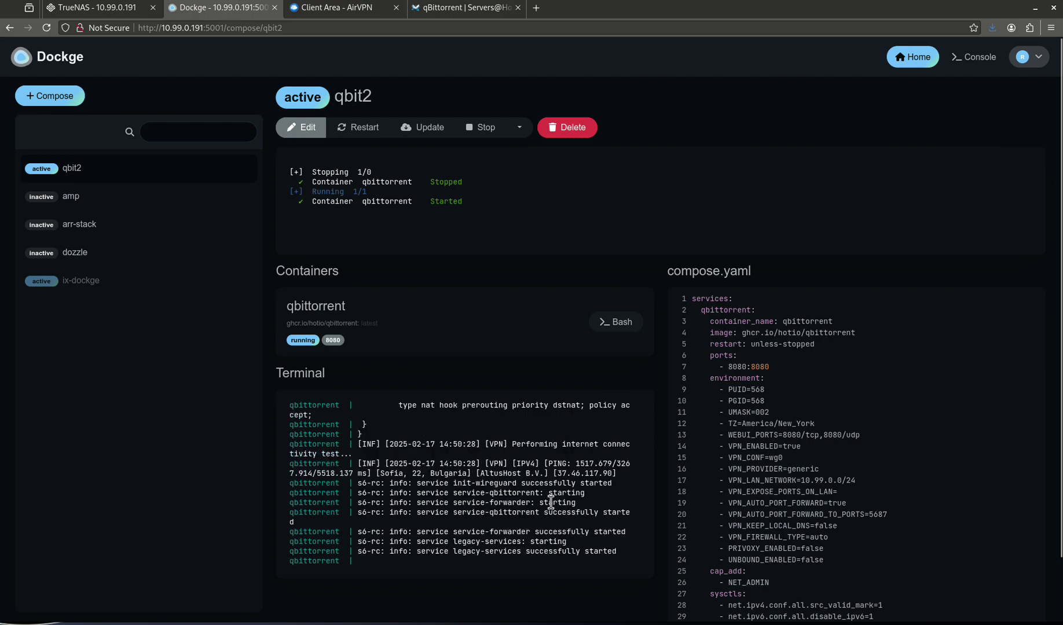
scroll(552, 504, down, 2)
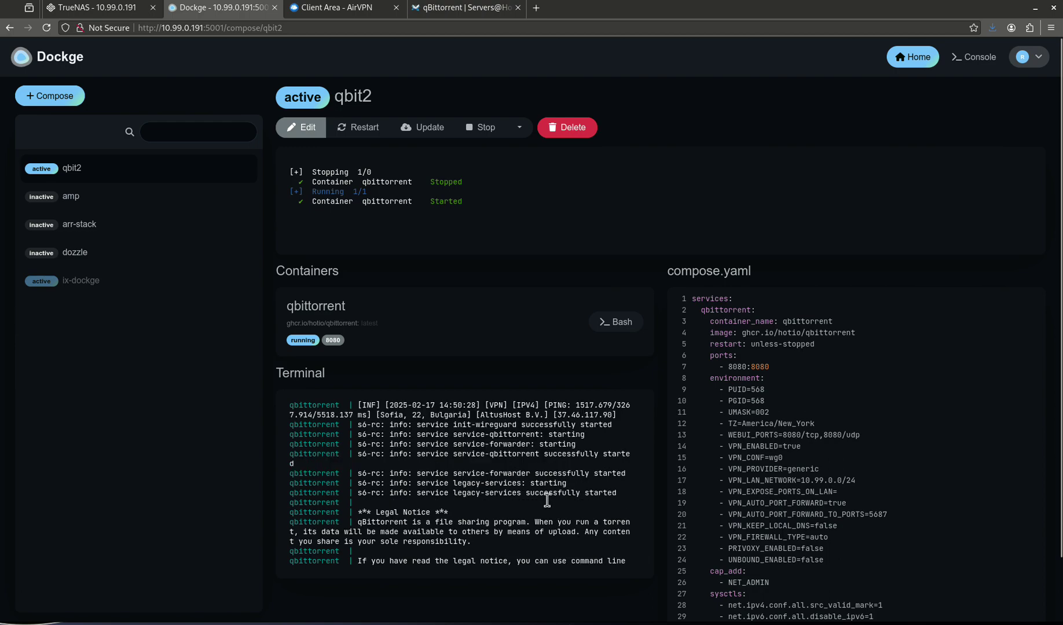
scroll(547, 500, down, 5)
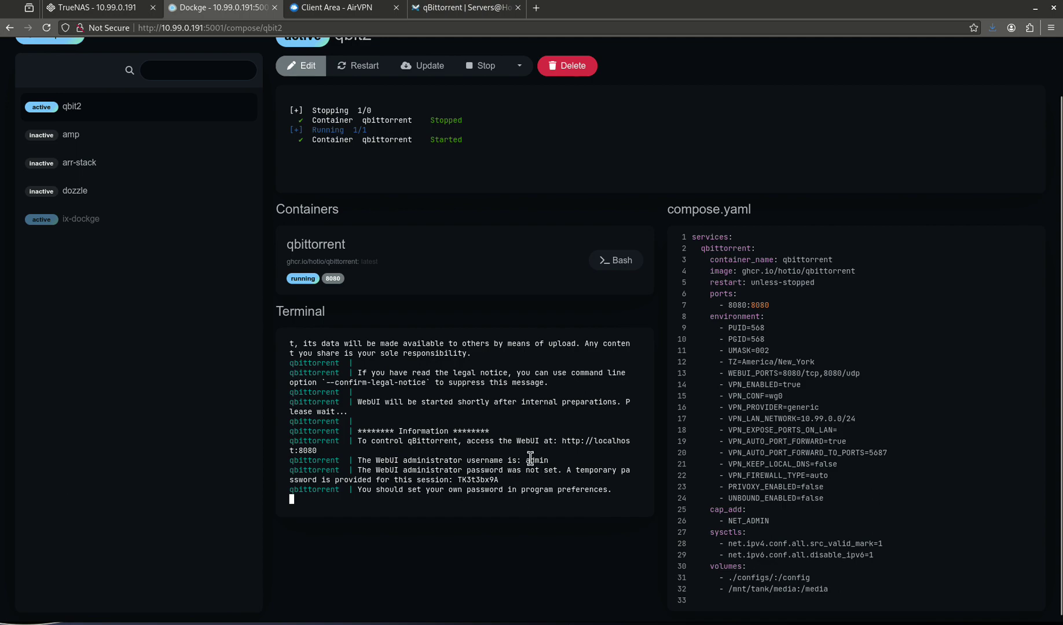
drag(378, 470, 556, 470)
double_click(478, 480)
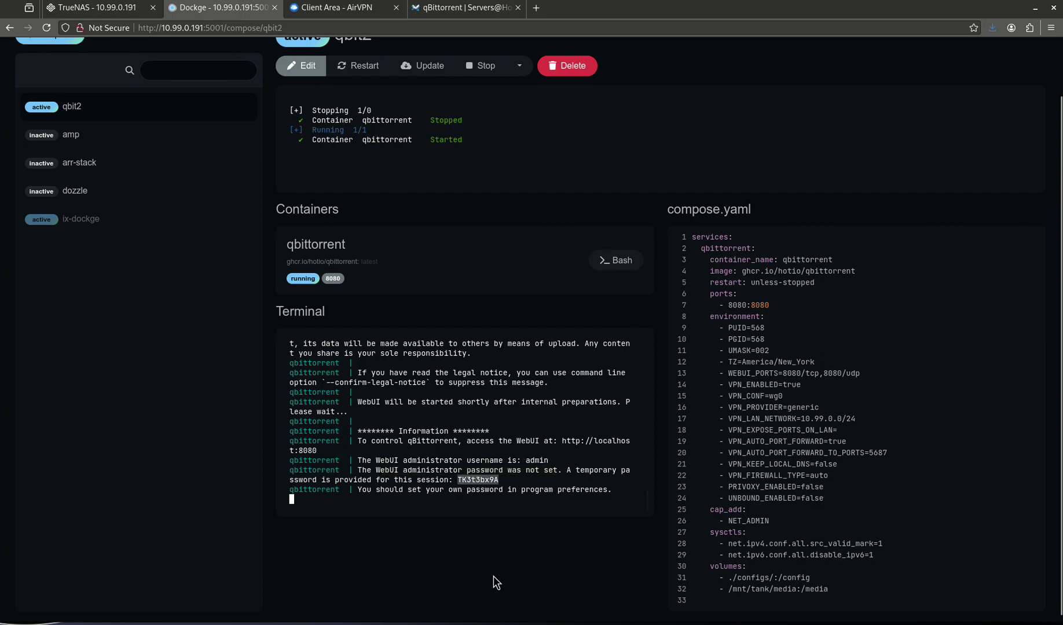
right_click(469, 480)
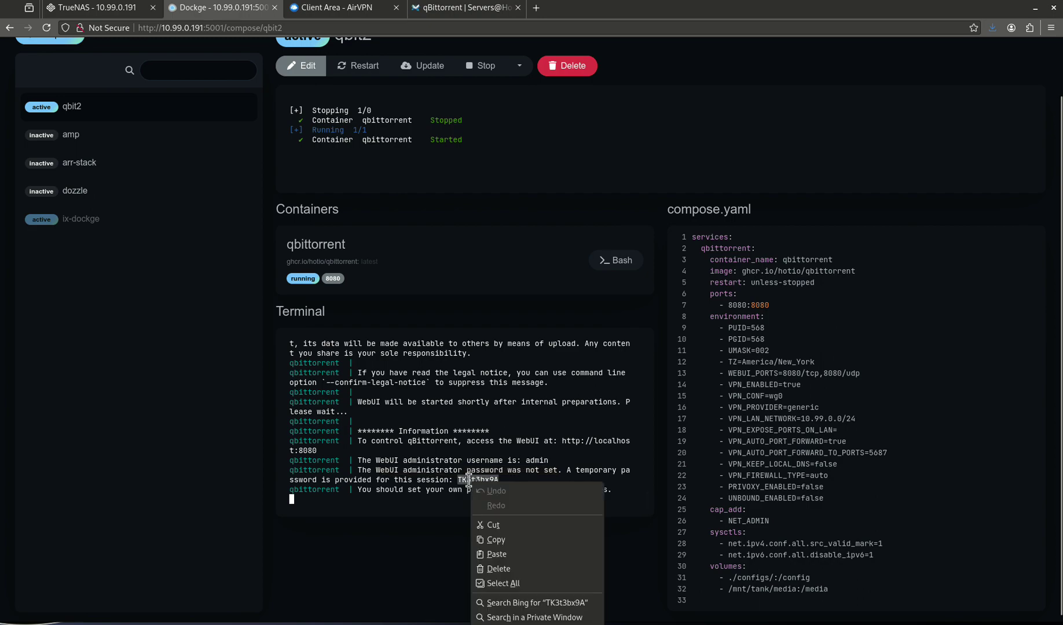
click(513, 538)
click(510, 491)
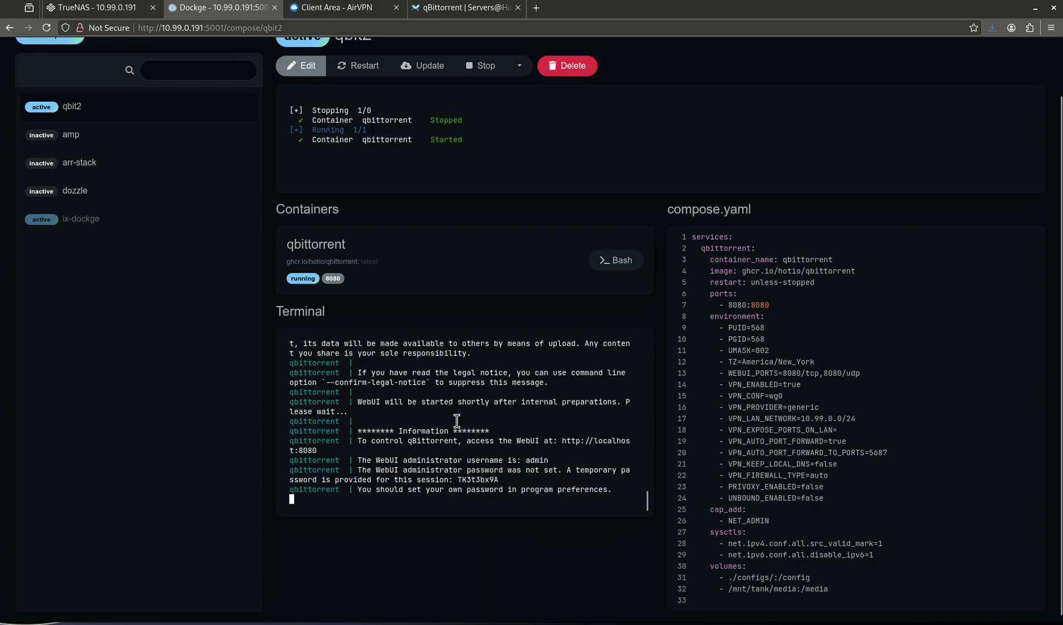
- Open a Bash shell in the qbittorrent container and check its public IP address with curl ip.me
click(616, 260)
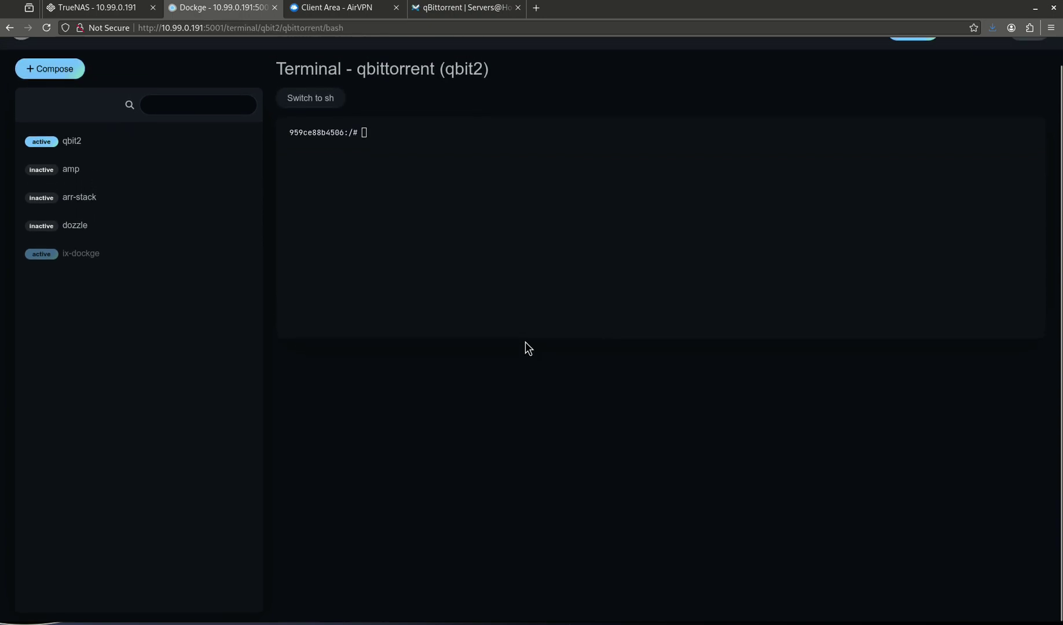
text(c)
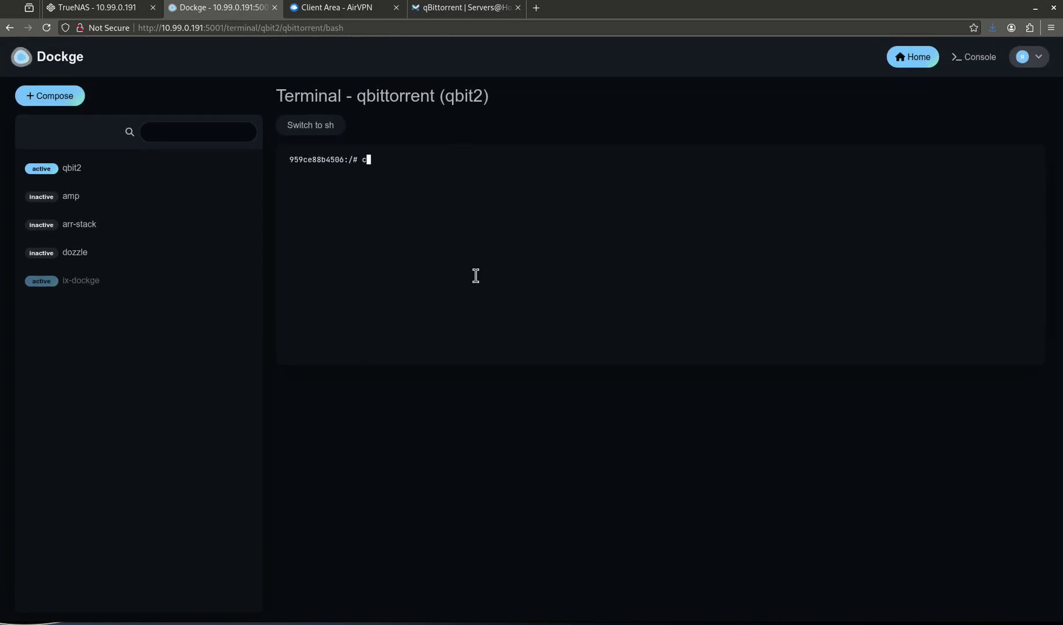
text(url ip.me)
key(Return)
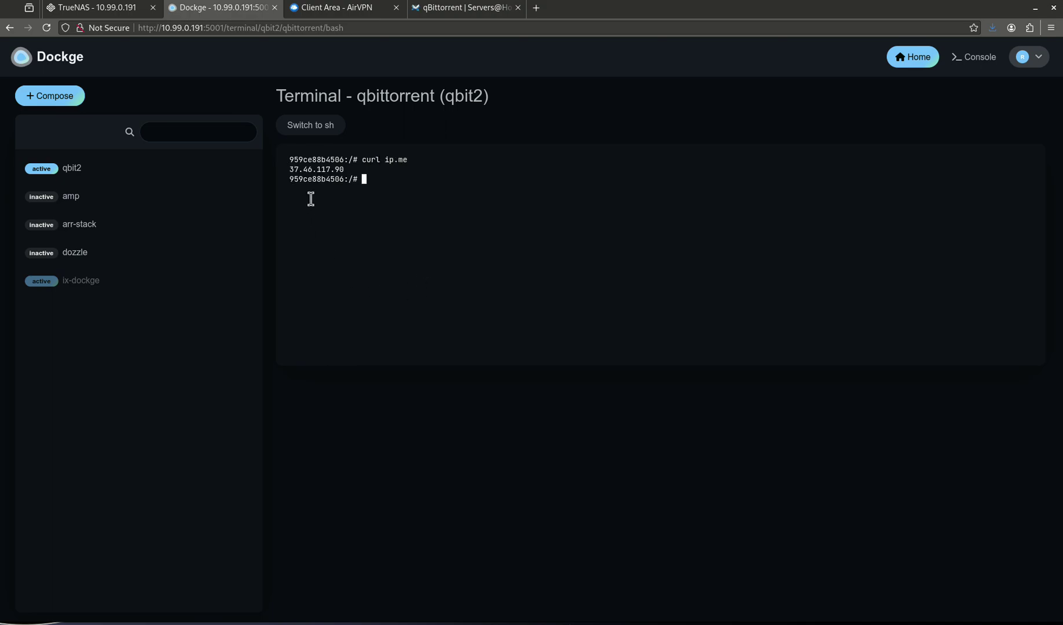
mouse_move(355, 169)
mouse_down()
mouse_move(289, 159)
mouse_move(337, 166)
mouse_up()
click(296, 168)
drag(347, 170, 287, 172)
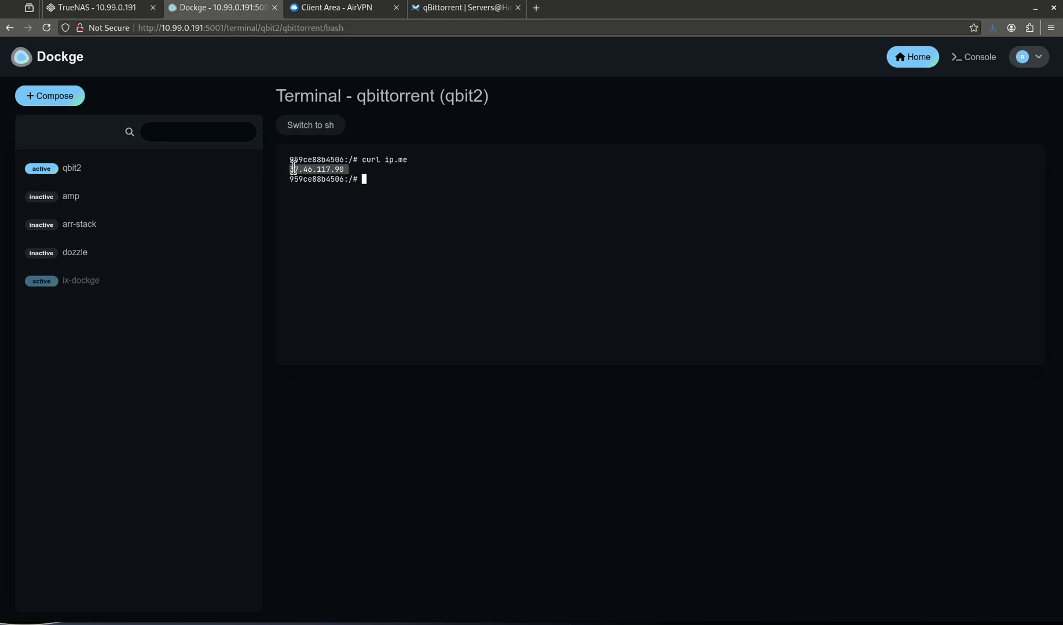
click(295, 169)
drag(293, 169, 347, 172)
click(335, 165)
- Return to the qbit2 stack, open the container's WebUI on port 8080 and reload its address
click(88, 168)
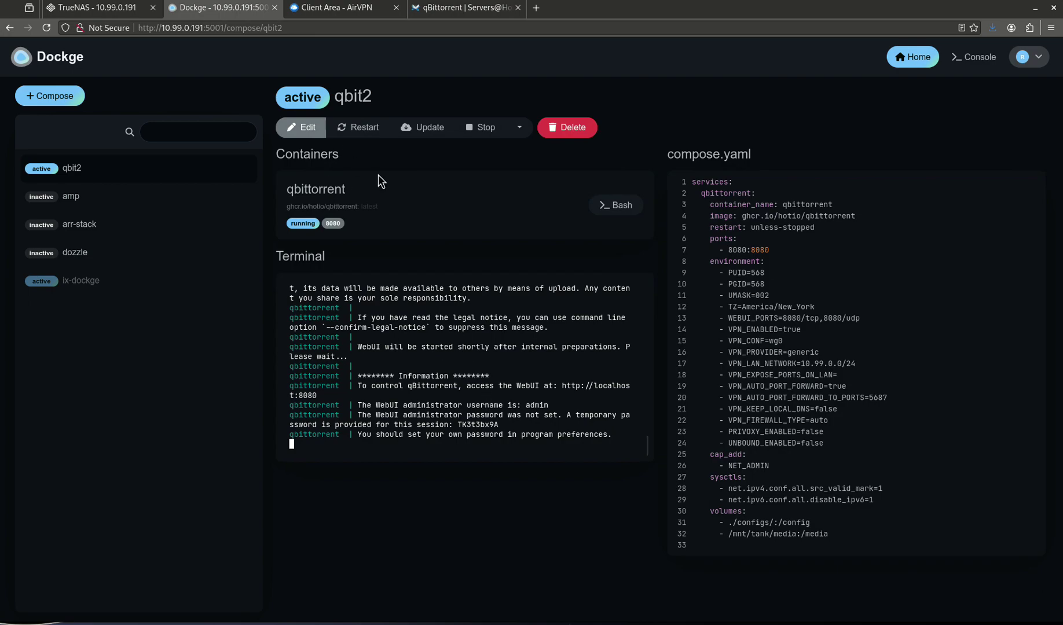
click(334, 224)
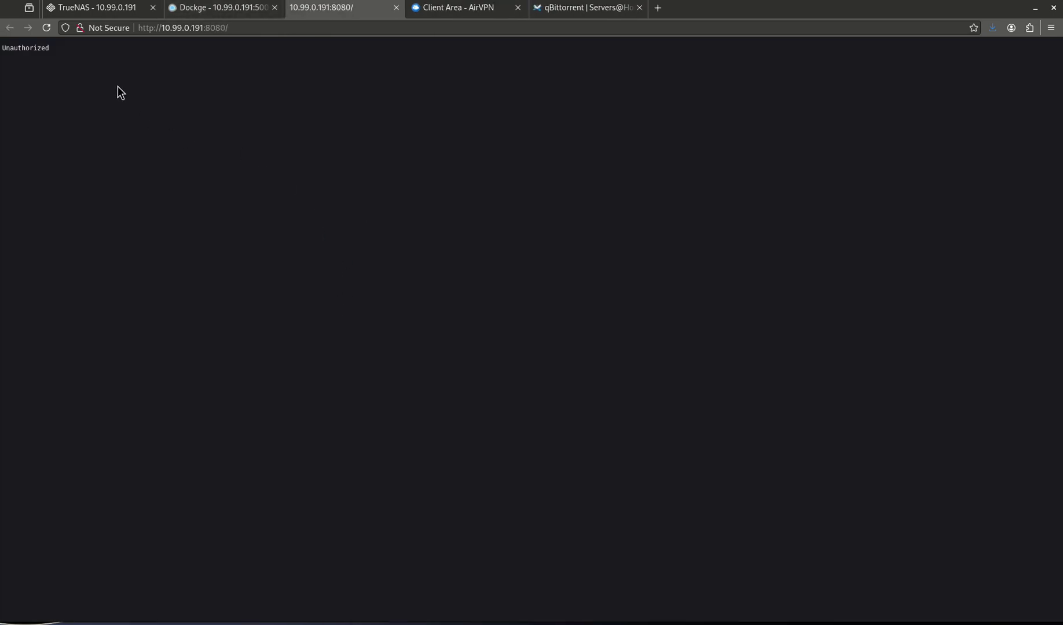
click(214, 28)
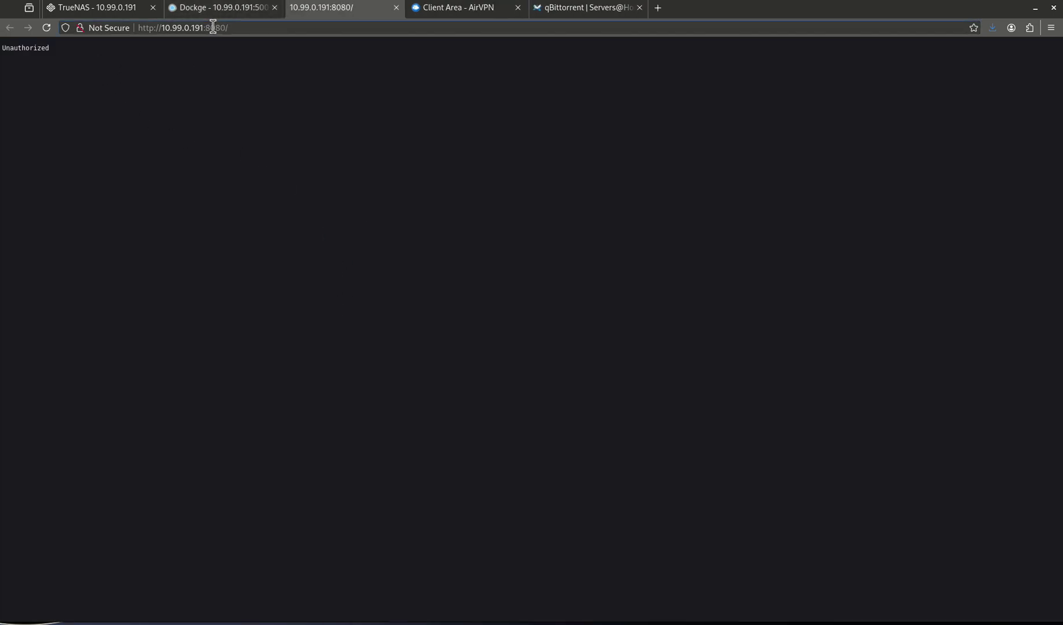
key(Return)
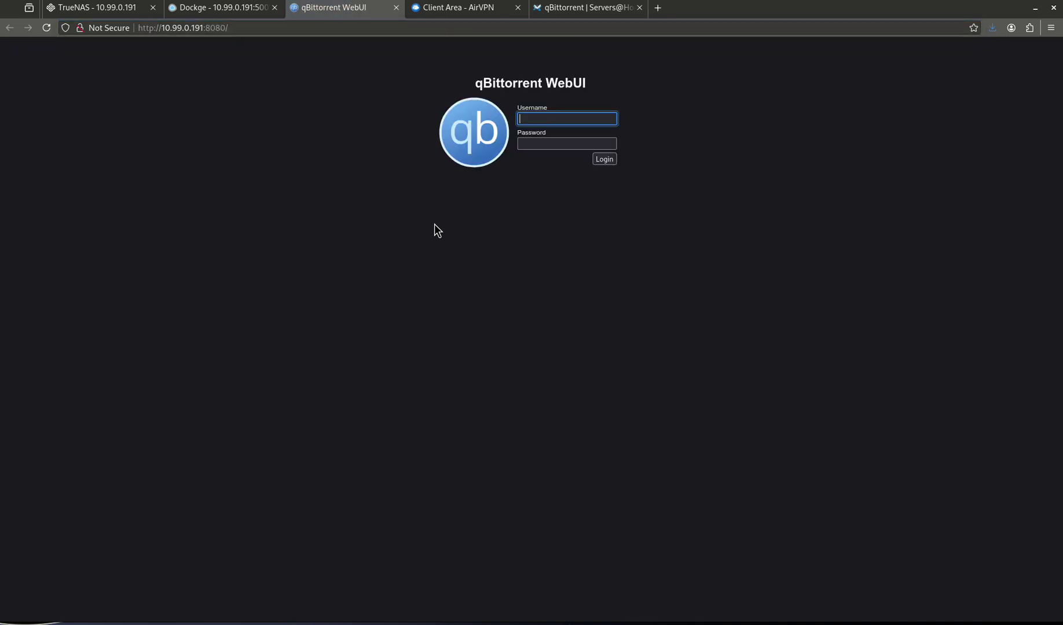
- Log in to the qBittorrent WebUI as admin with the copied temporary password
text(adnmmin)
key(Tab)
key(shift+Tab)
text(admin)
key(Tab)
key(ctrl+v)
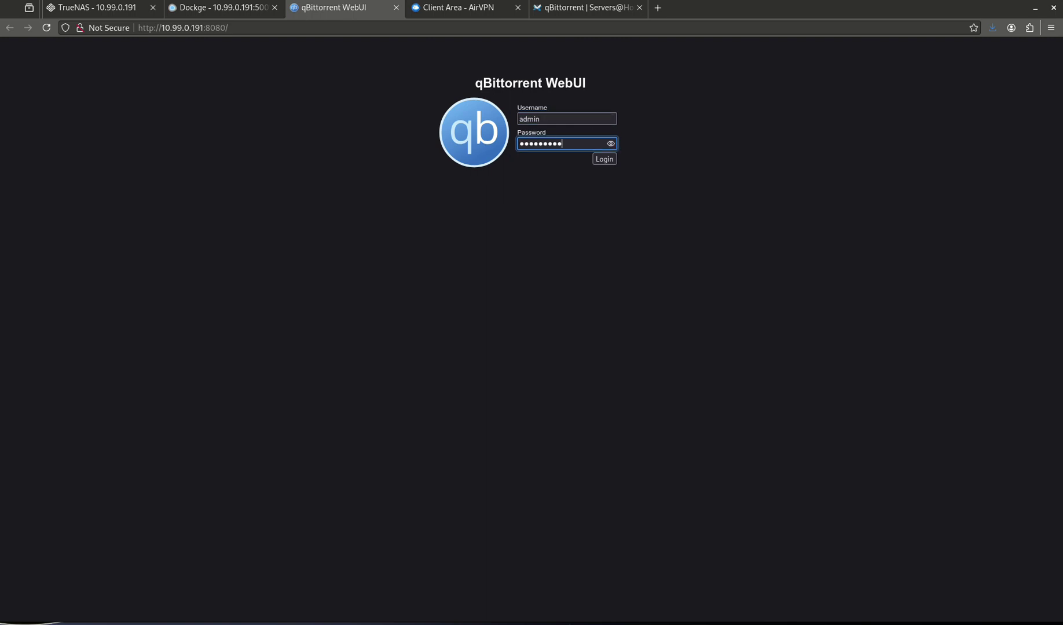
click(610, 145)
click(605, 160)
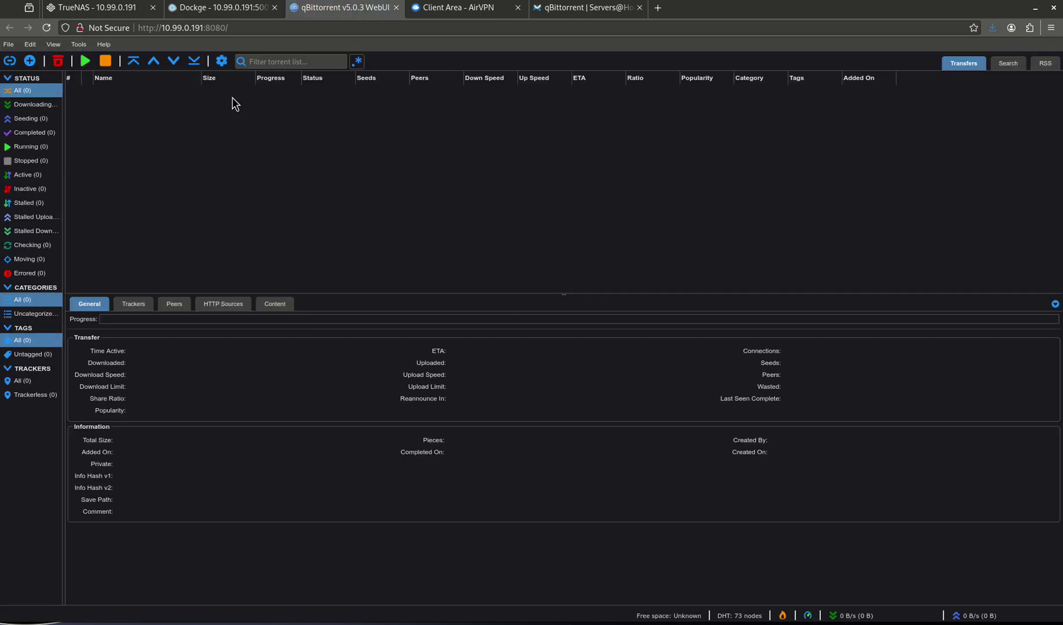
- Set the default save path in the qBittorrent download options to /media/downloads
click(221, 61)
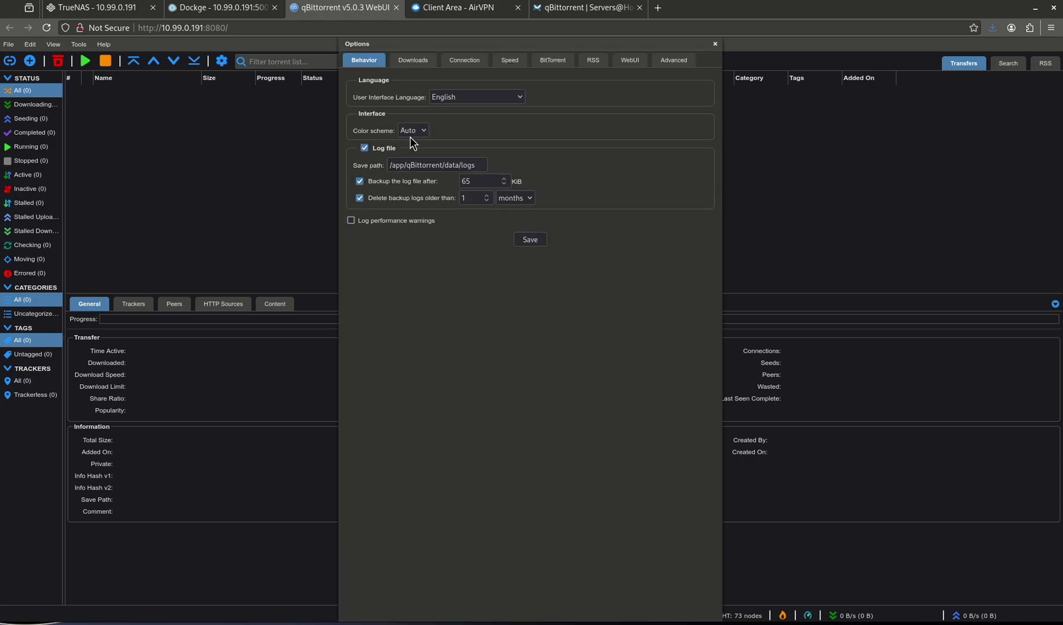
click(416, 61)
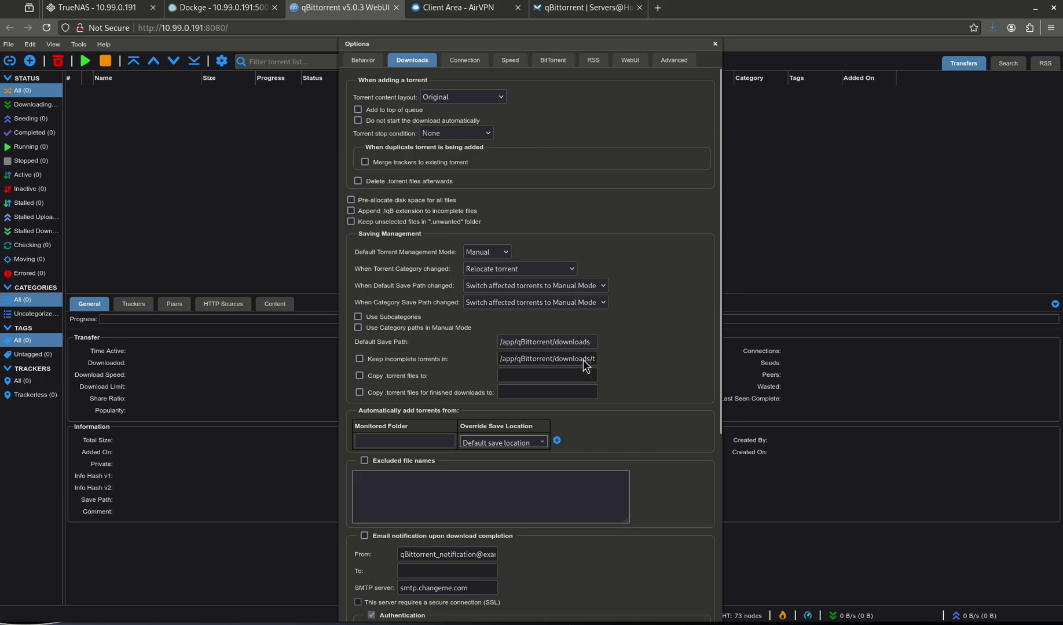
triple_click(536, 342)
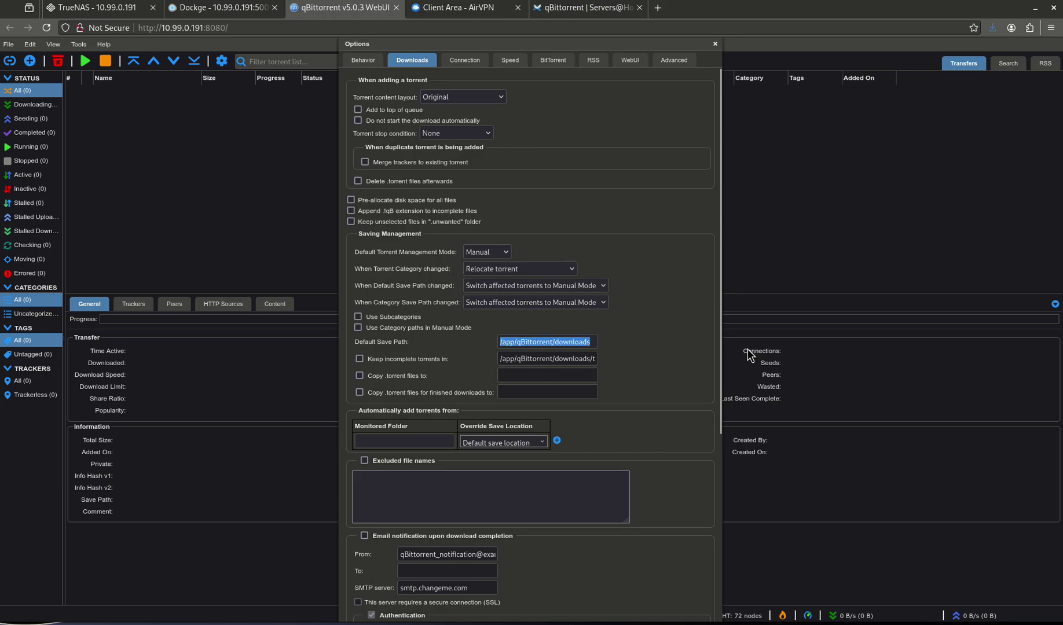
text(/media)
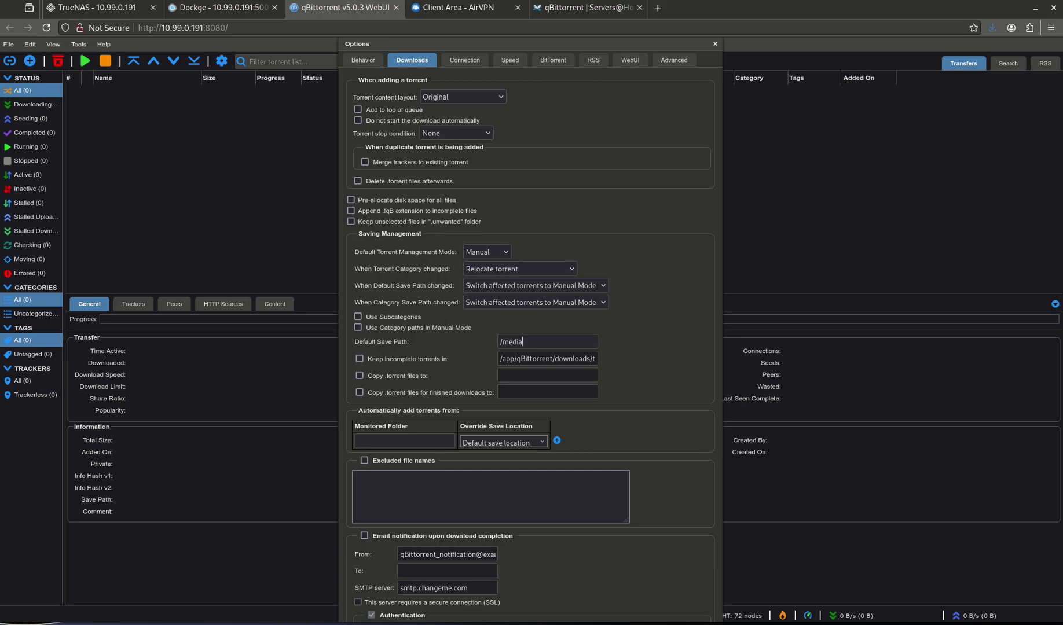
text(/downloads)
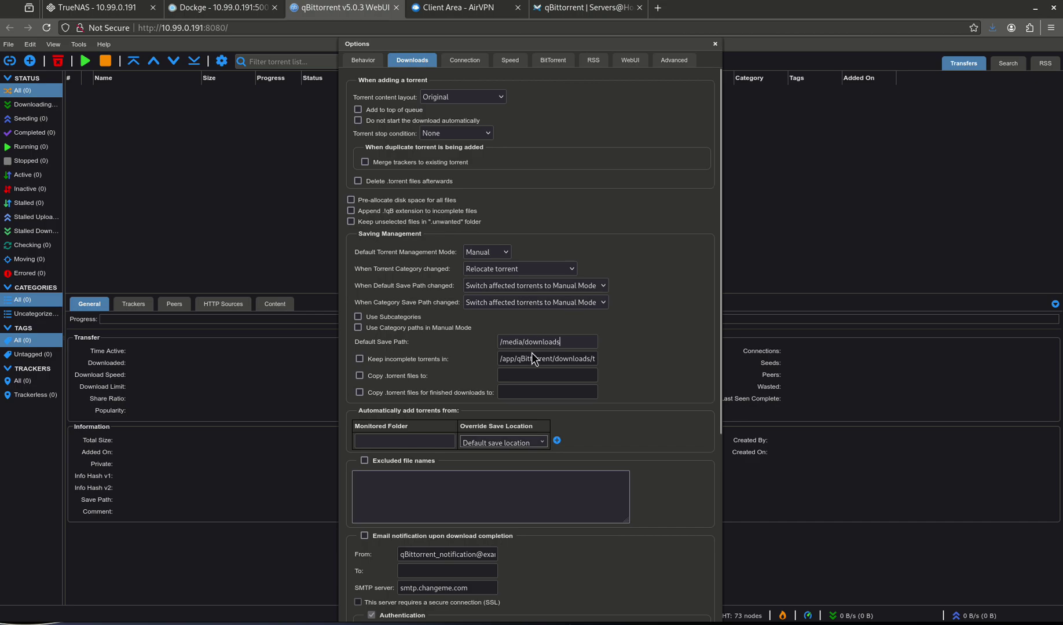
click(461, 64)
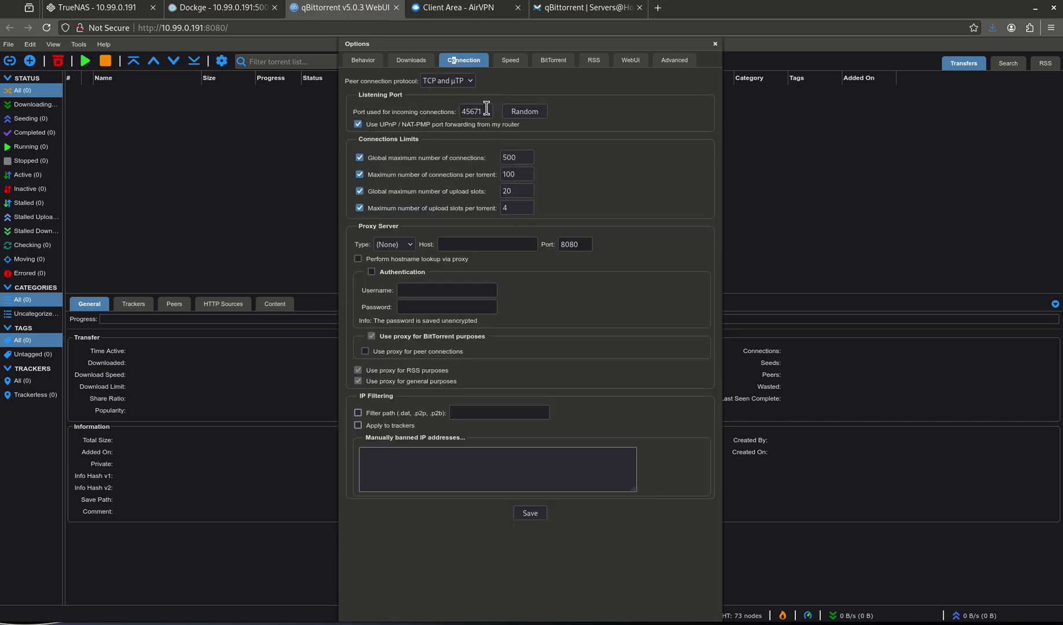
click(510, 60)
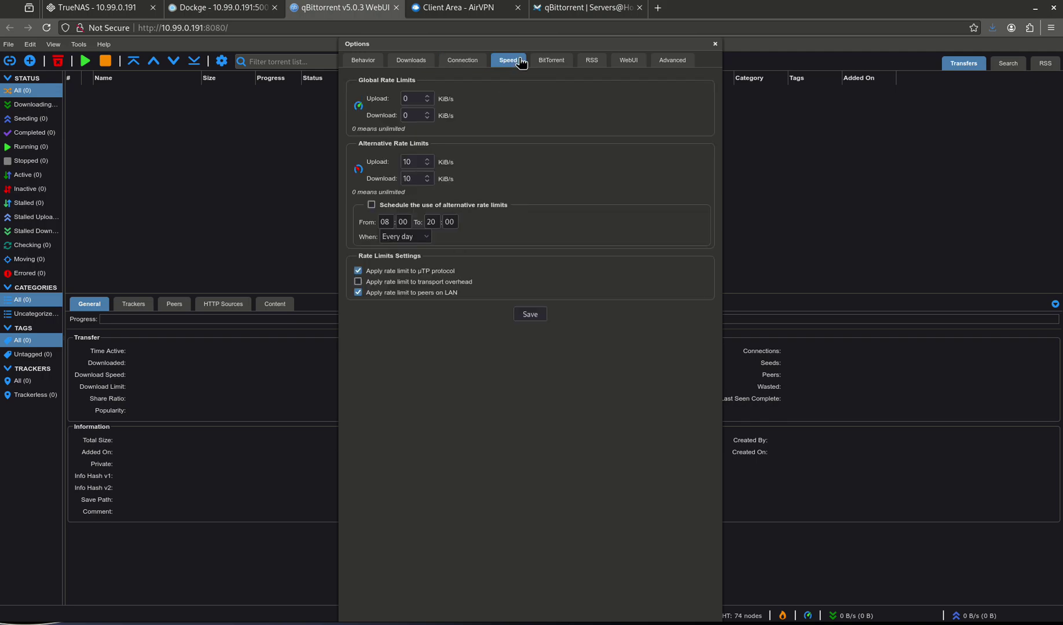
click(553, 60)
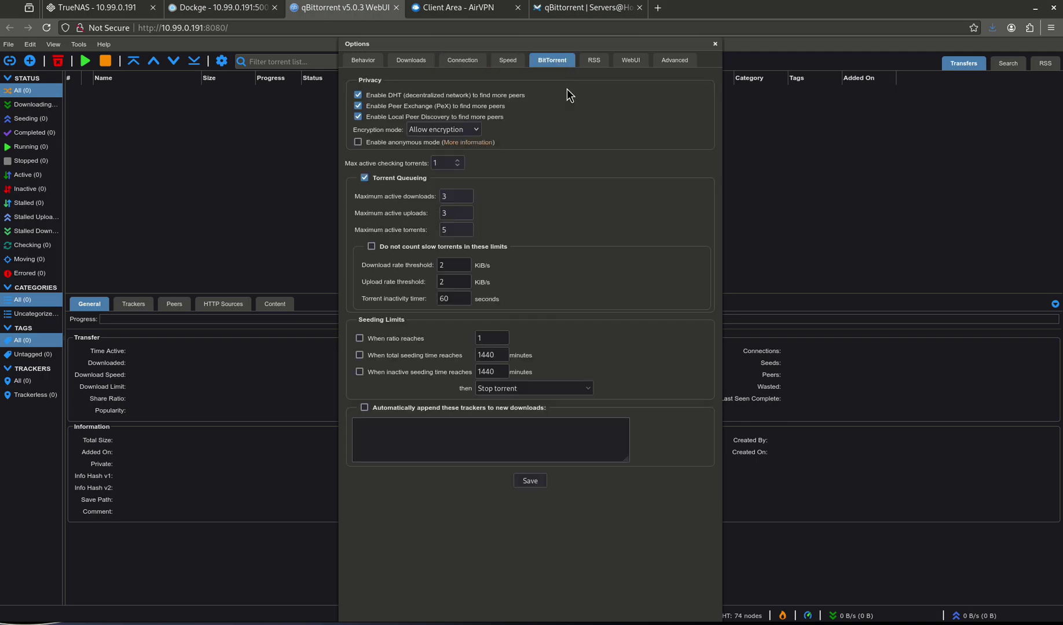
click(590, 62)
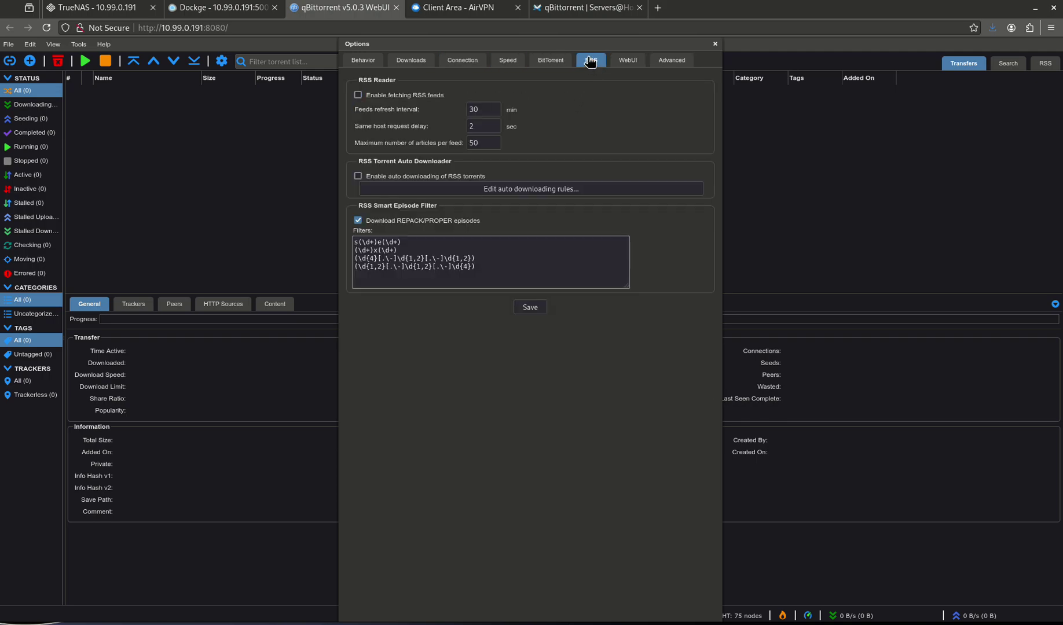
- Enable the WebUI authentication bypass for clients in whitelisted IP subnets and whitelist 10.99.0.0/24
click(629, 60)
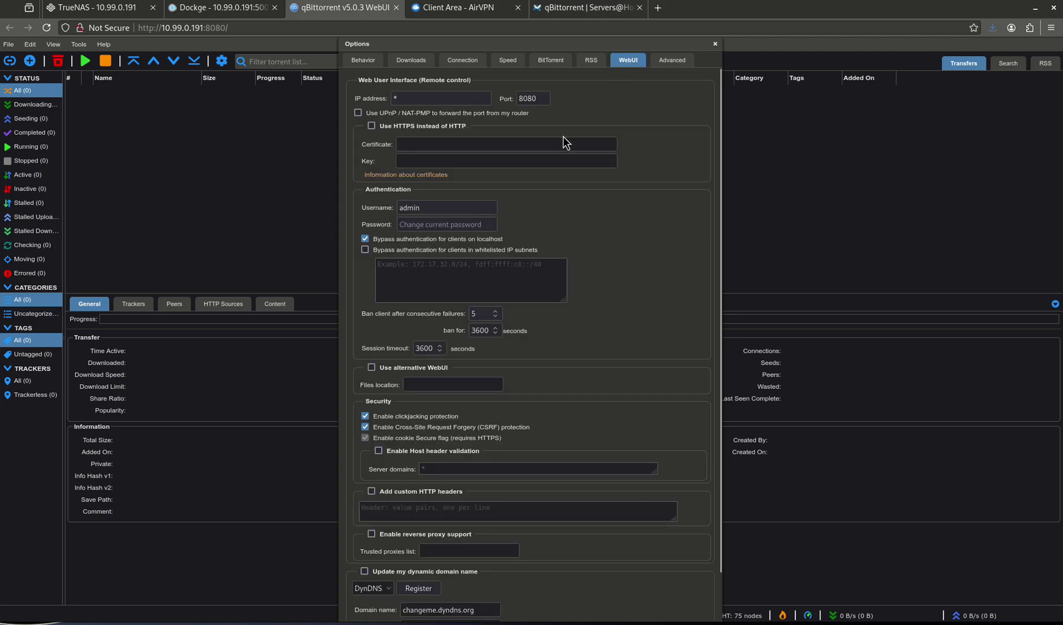
click(533, 250)
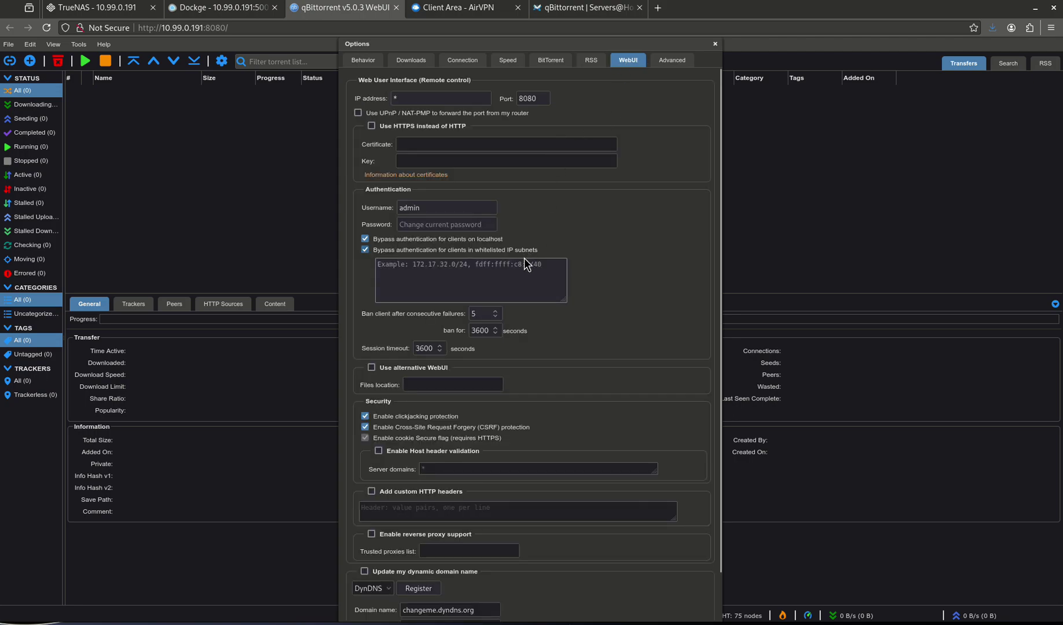
click(517, 276)
text(10.)
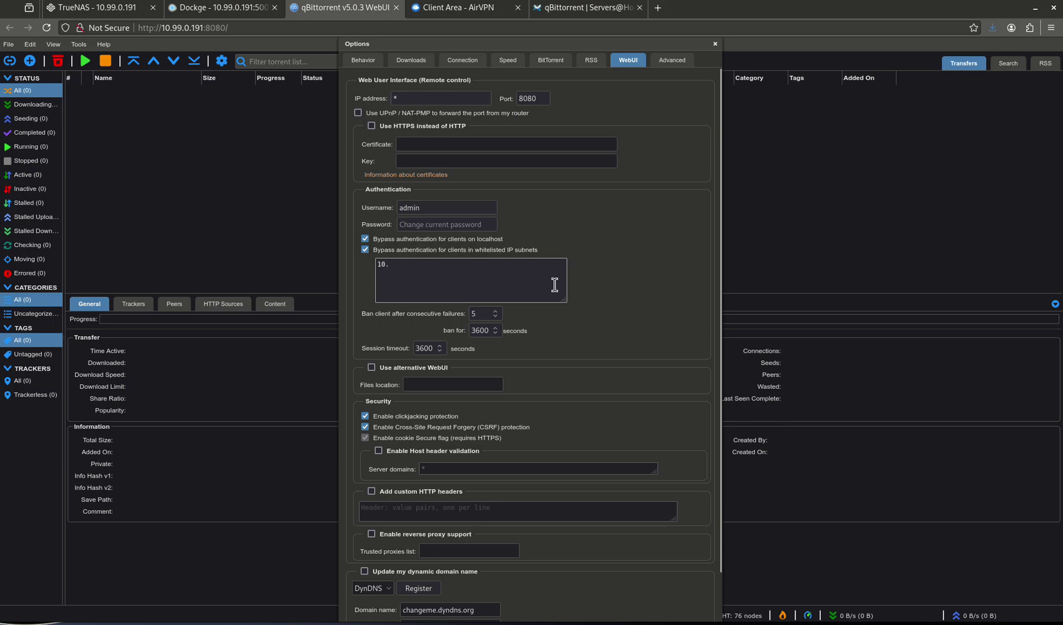
text(999)
key(BackSpace)
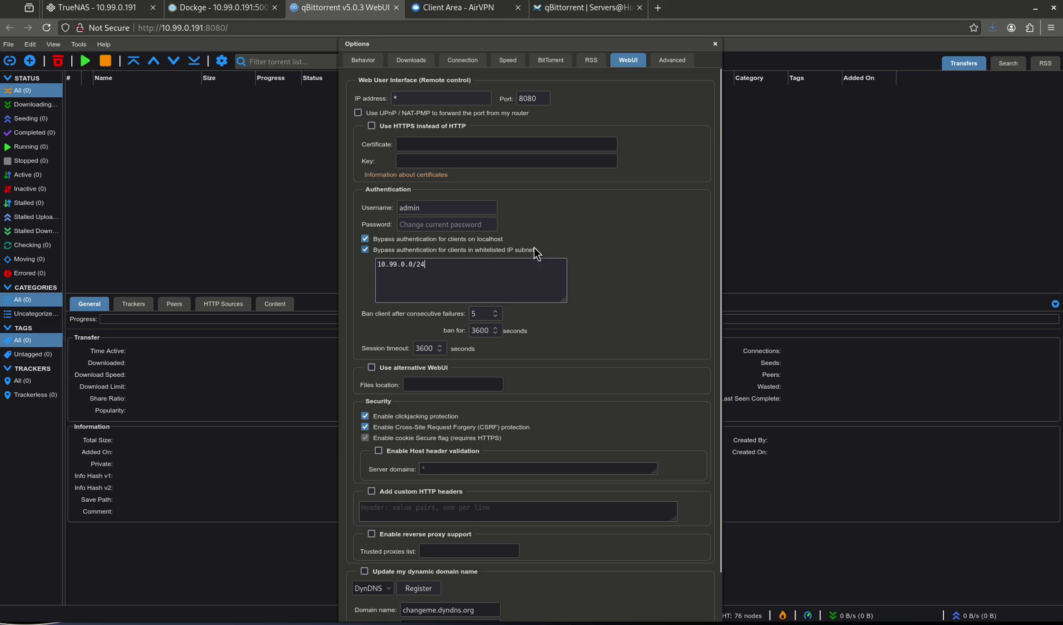
- Enter a new WebUI password for the admin account in the authentication options
key(shift+Tab)
key(shift+Tab)
key(shift+Tab)
text(********)
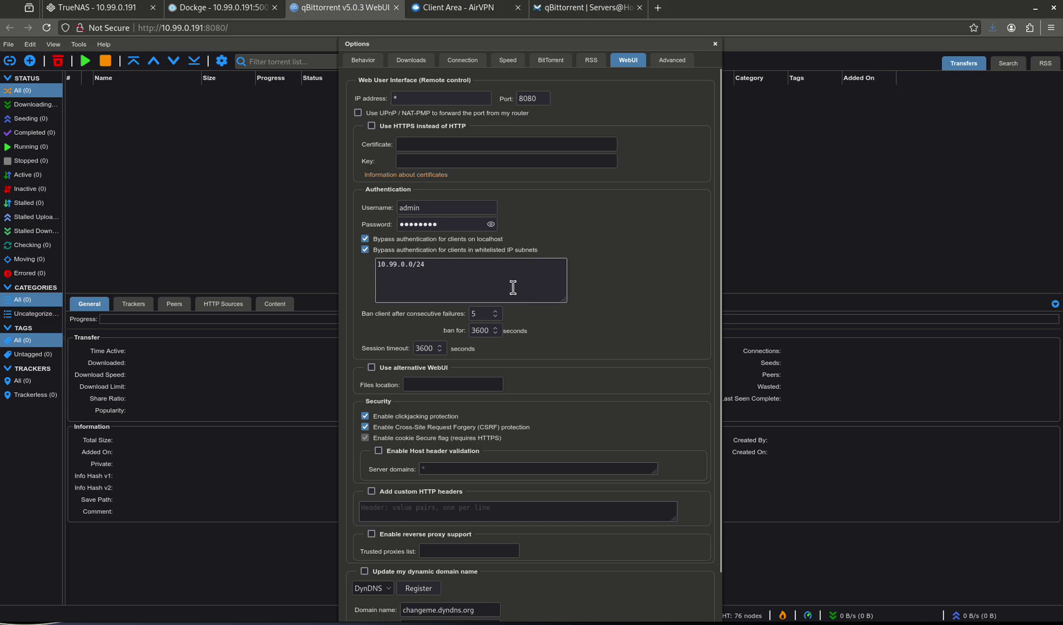
- Bind qBittorrent to the wg0 network interface in the advanced options and save all option changes
click(667, 67)
click(557, 137)
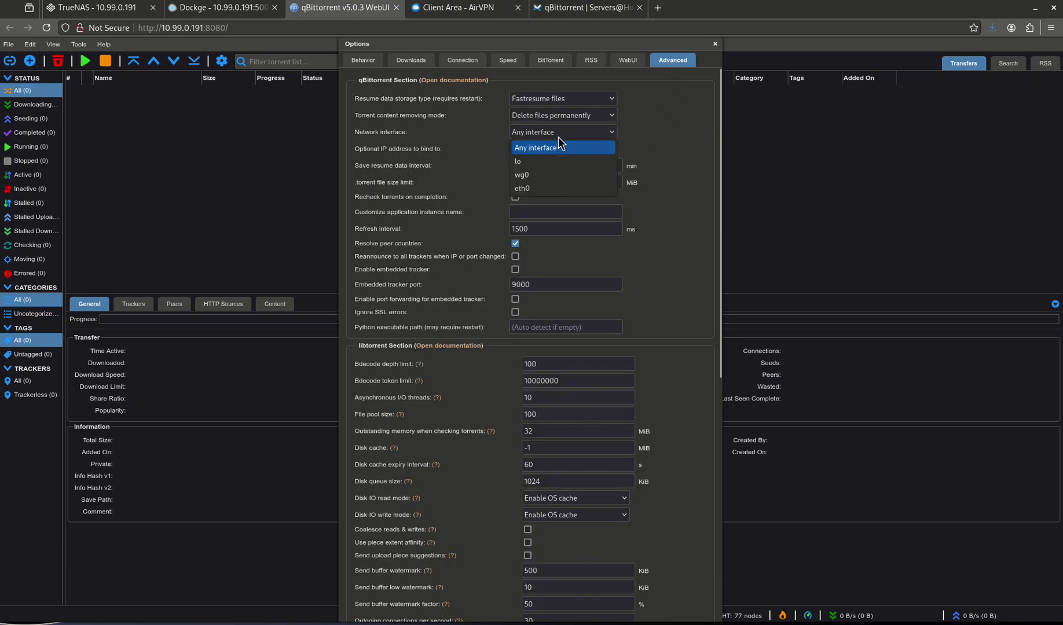
click(545, 172)
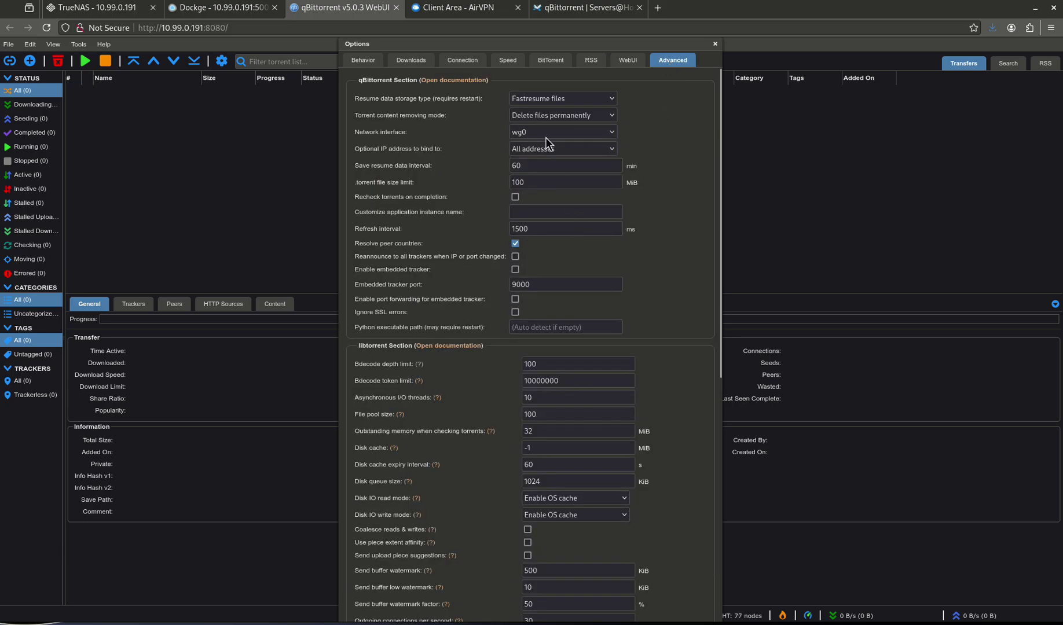
scroll(553, 294, down, 12)
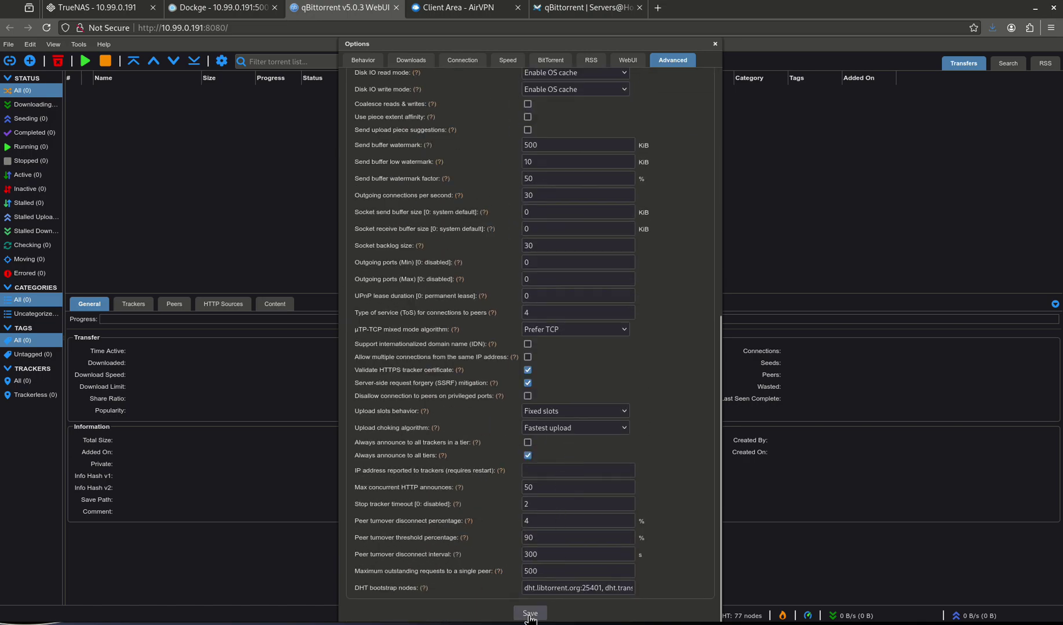
click(530, 613)
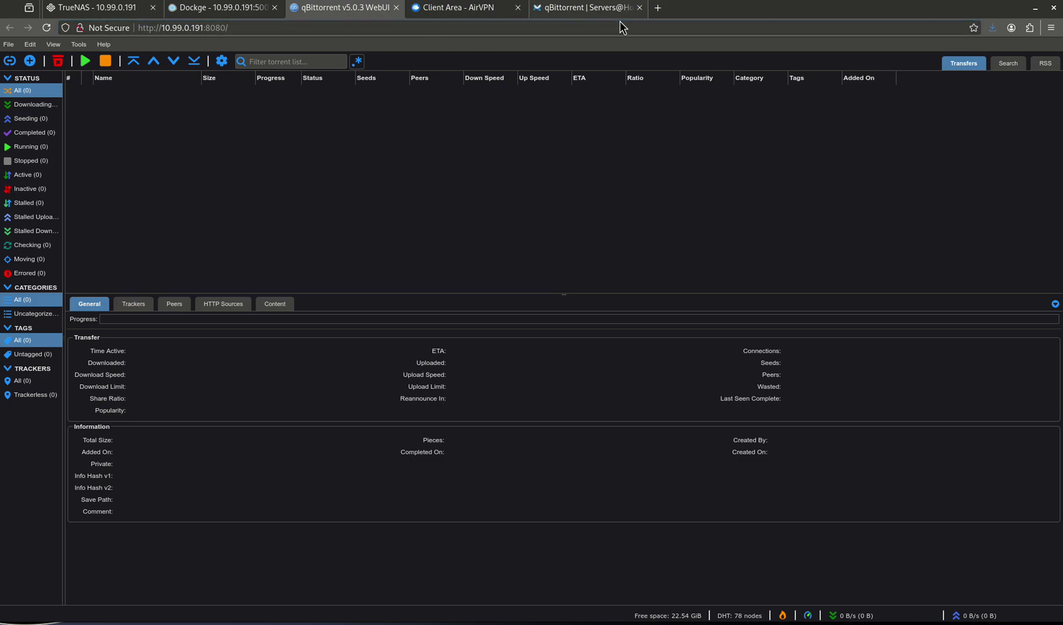
- Upload the torrent file ubuntu-24.04.1-desktop-amd64.iso.torrent to qBittorrent, saving to /media/downloads and starting it immediately
click(30, 61)
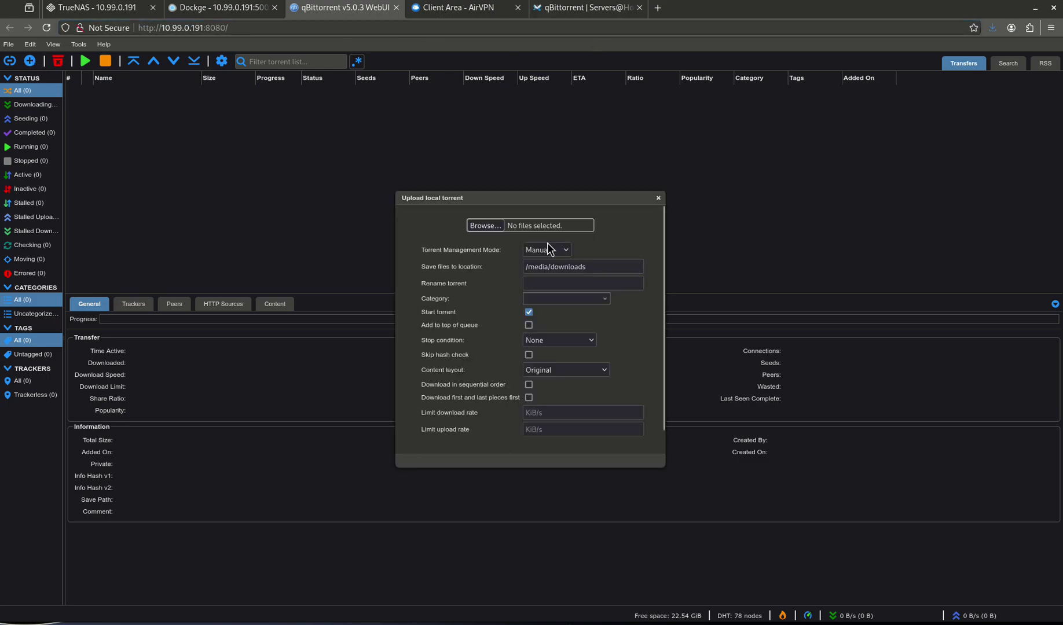
click(492, 221)
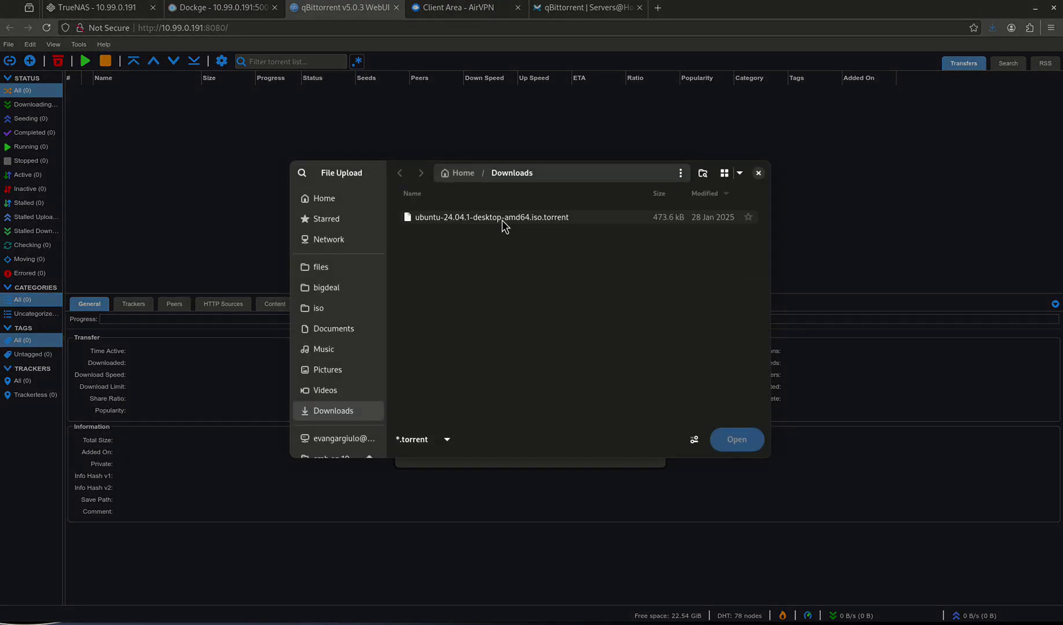
double_click(502, 220)
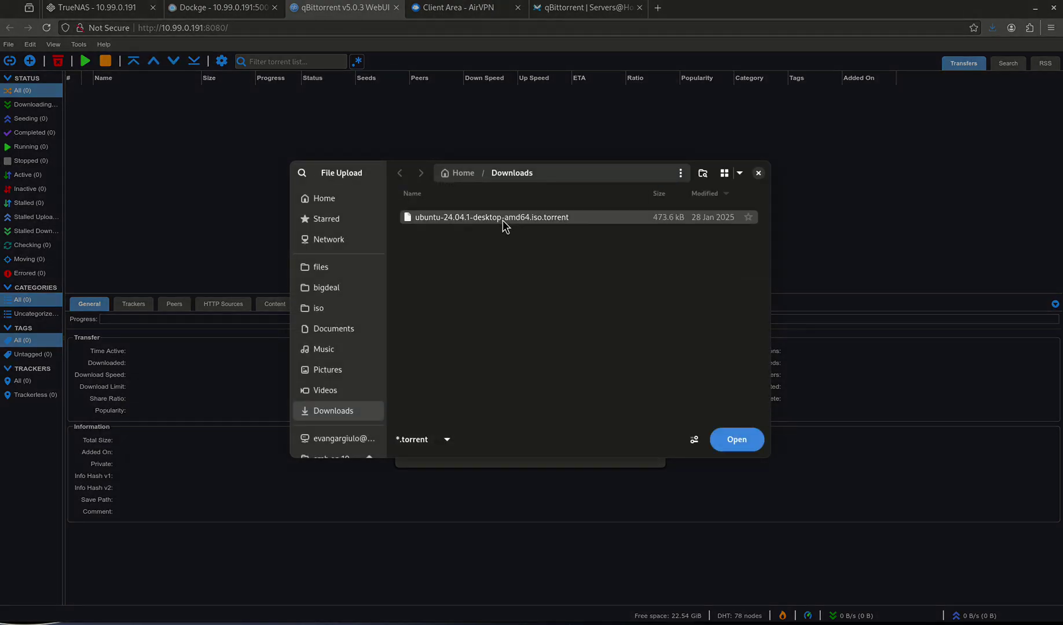
scroll(545, 394, down, 1)
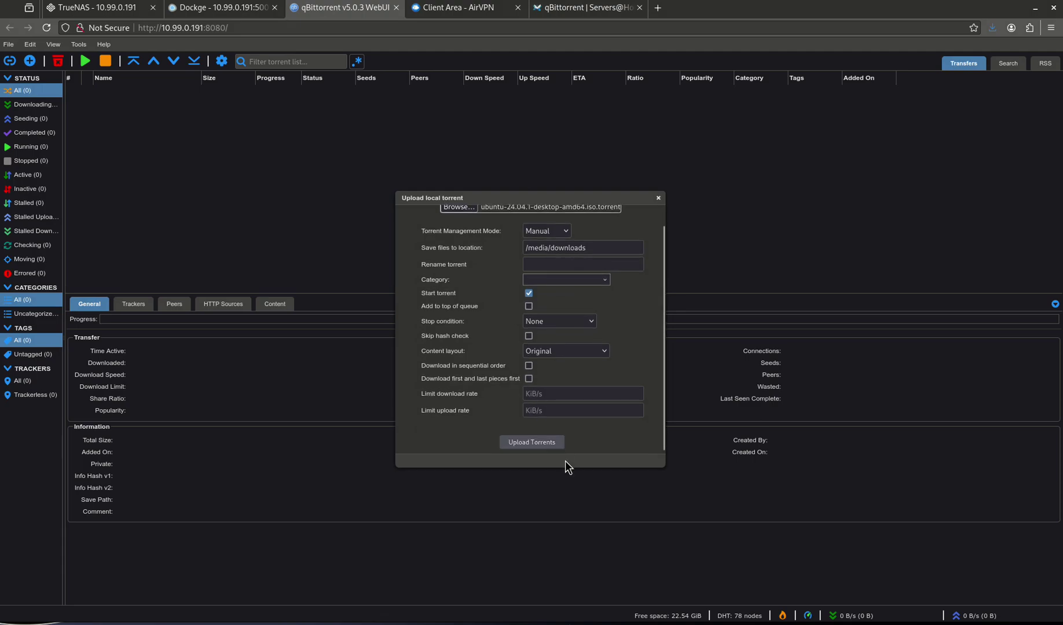
click(541, 441)
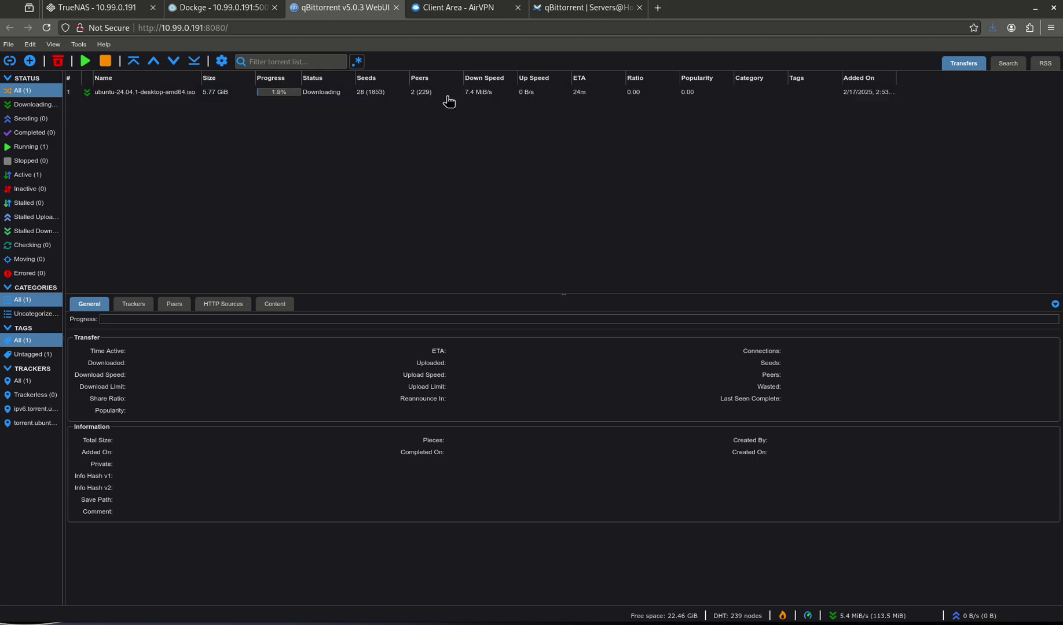
- Remove the ubuntu-24.04.1-desktop-amd64.iso torrent from the transfer list
click(398, 95)
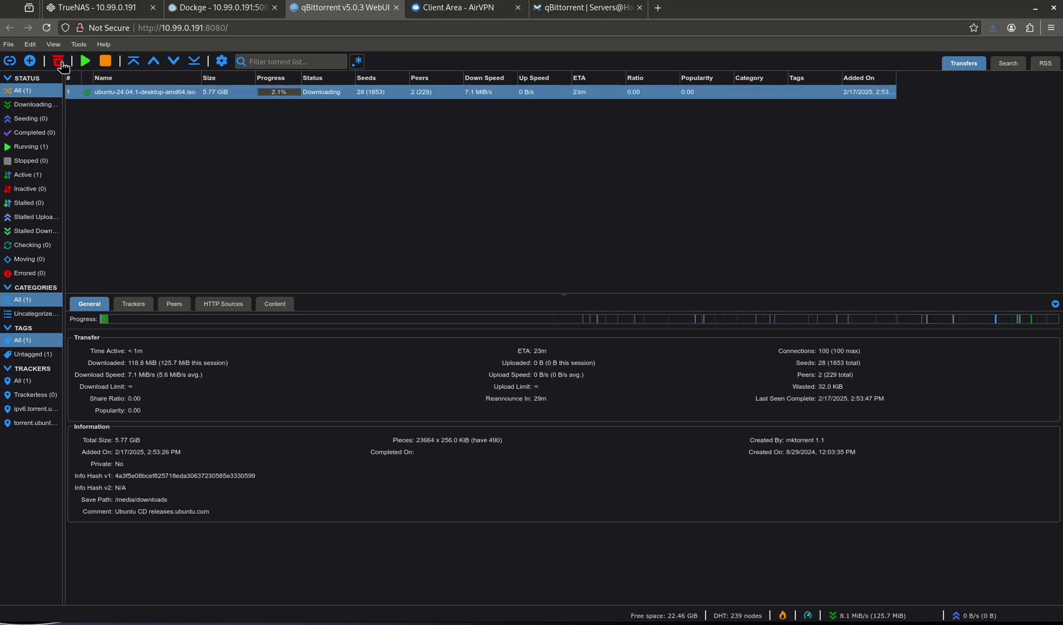
click(58, 61)
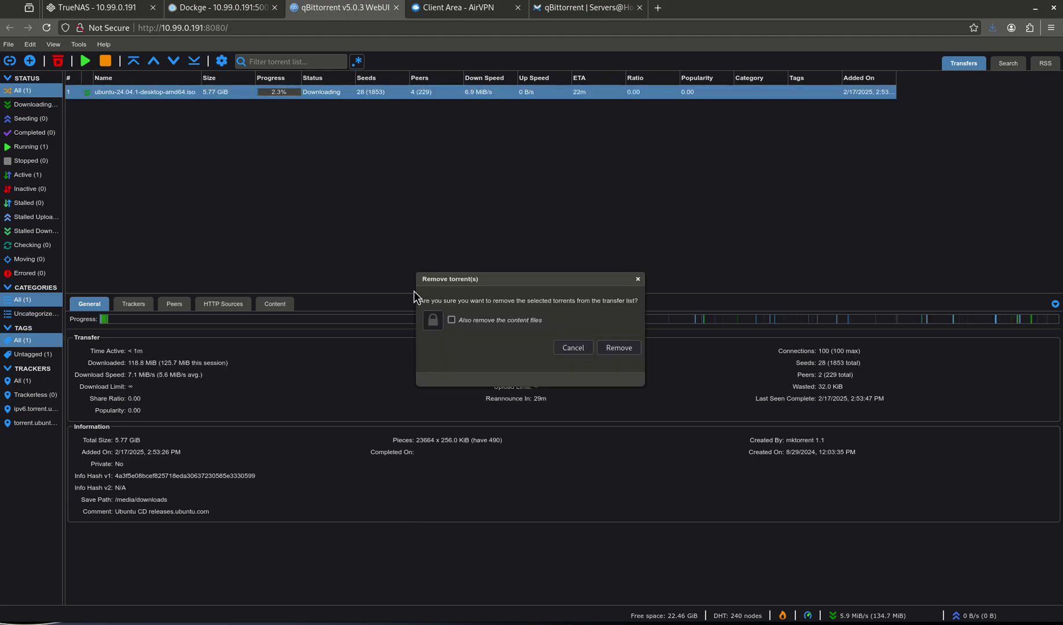
click(614, 349)
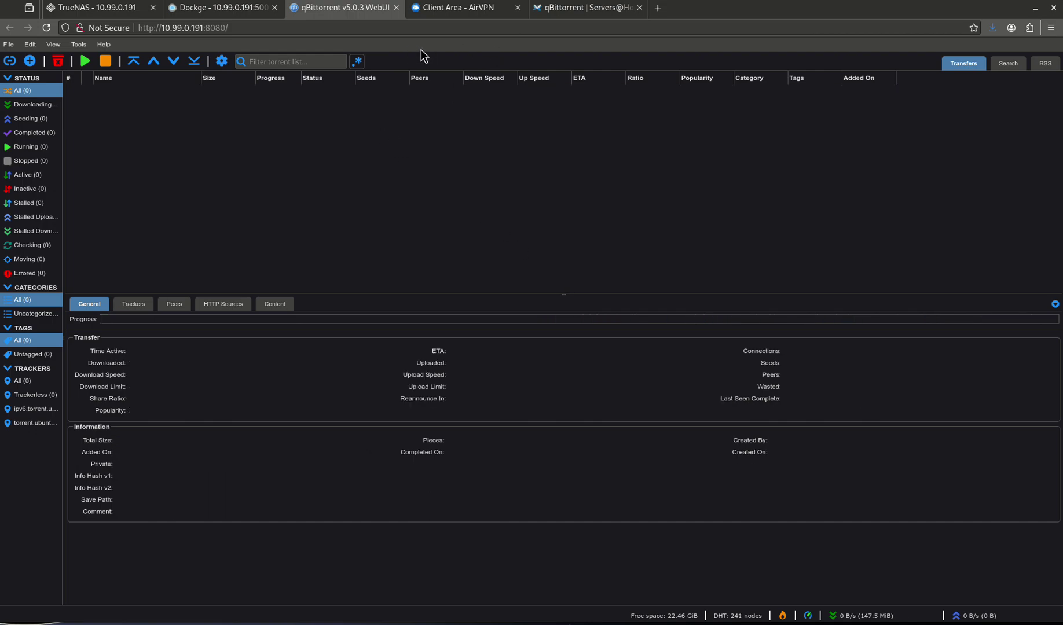
- Switch to the AirVPN client area and add an automatically assigned forwarded port from the Any pool
click(450, 11)
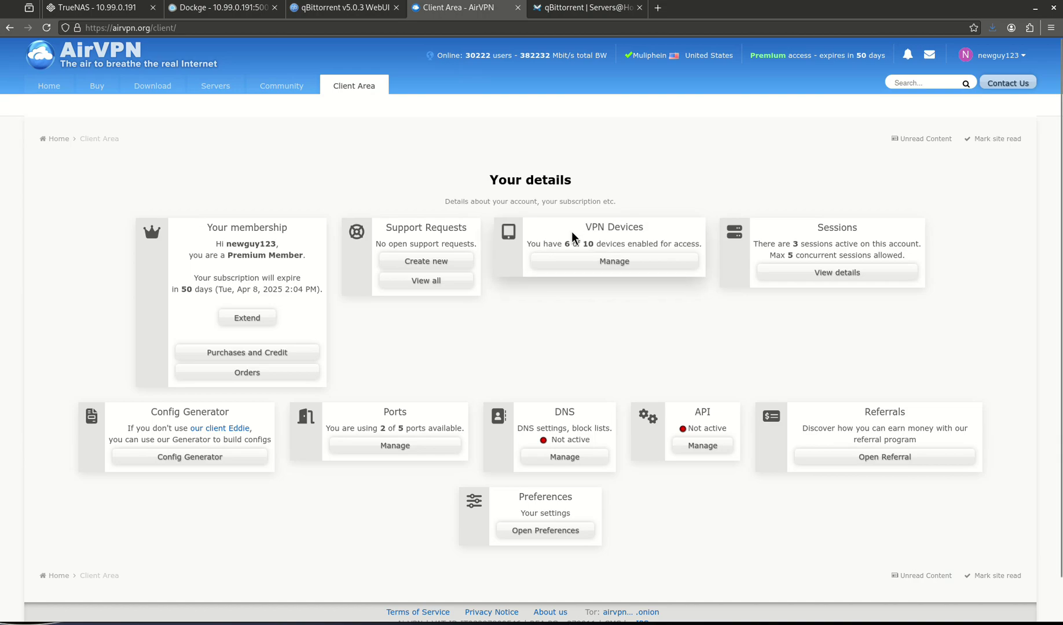
click(402, 448)
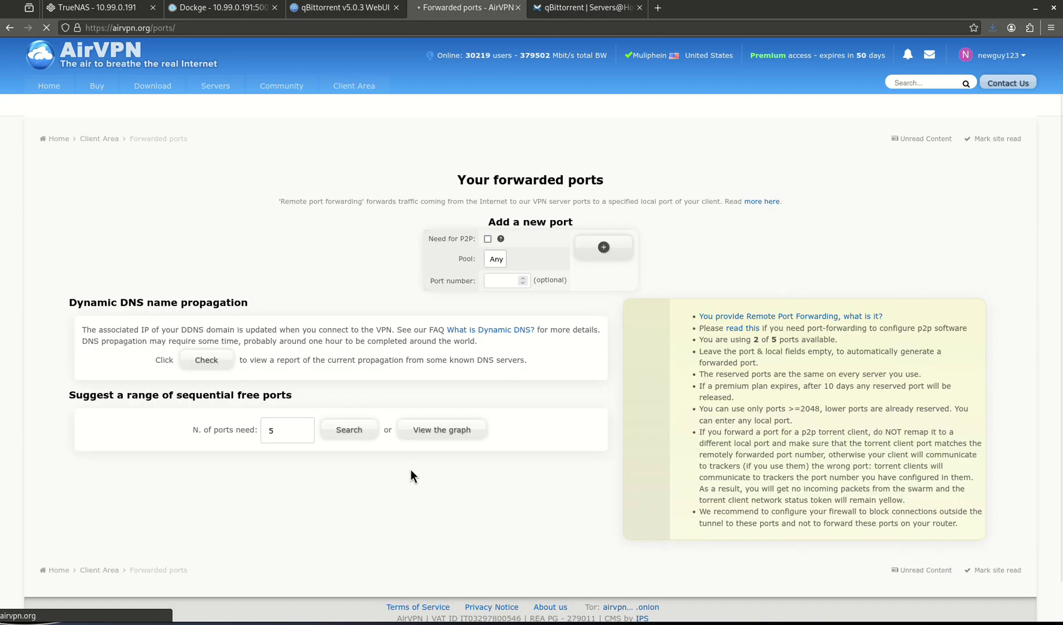
scroll(308, 322, down, 2)
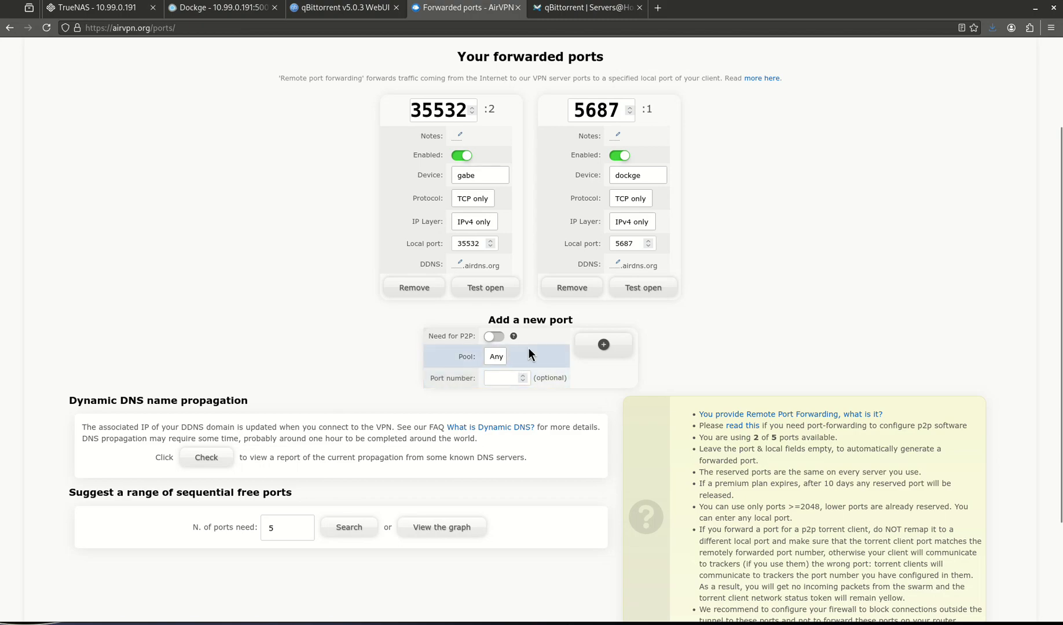
click(589, 346)
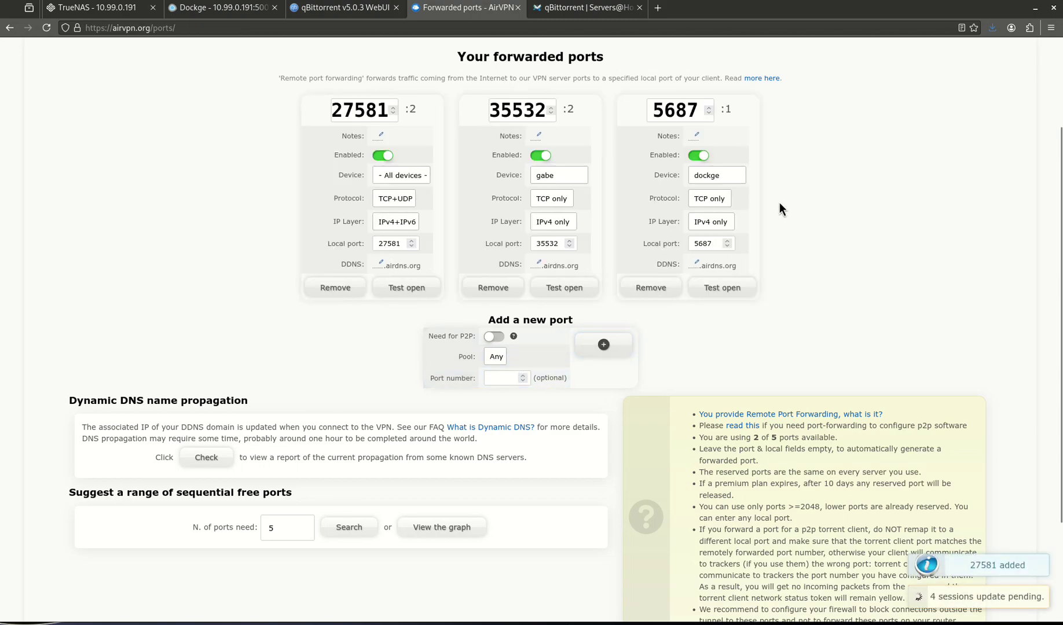
- Assign the newly added forwarded port to the test device and restrict its IP layer to IPv4 only
click(727, 181)
click(657, 185)
click(390, 180)
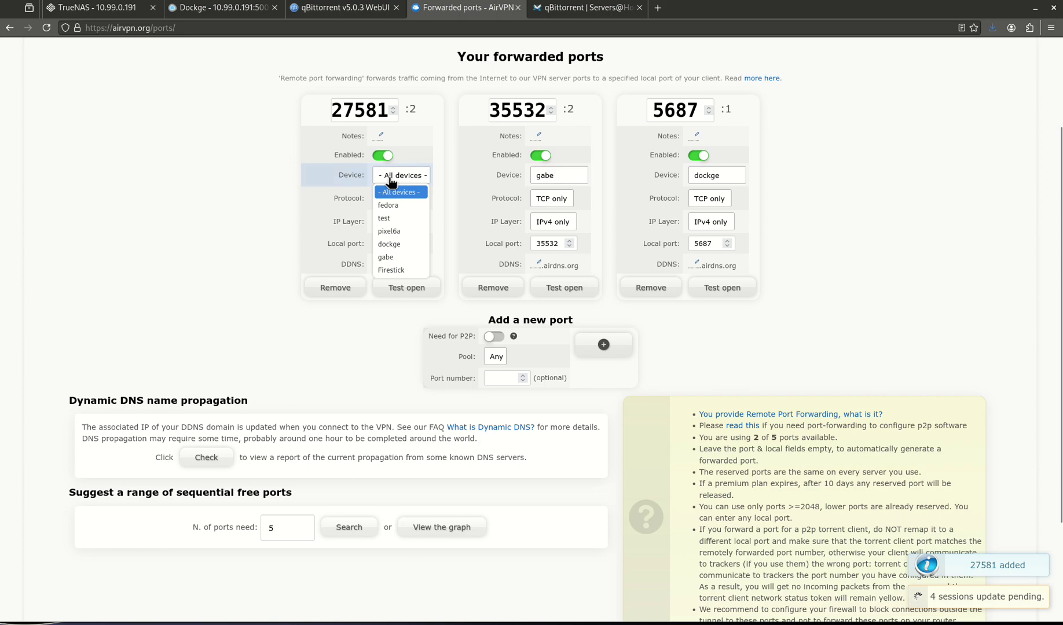
click(401, 218)
click(399, 221)
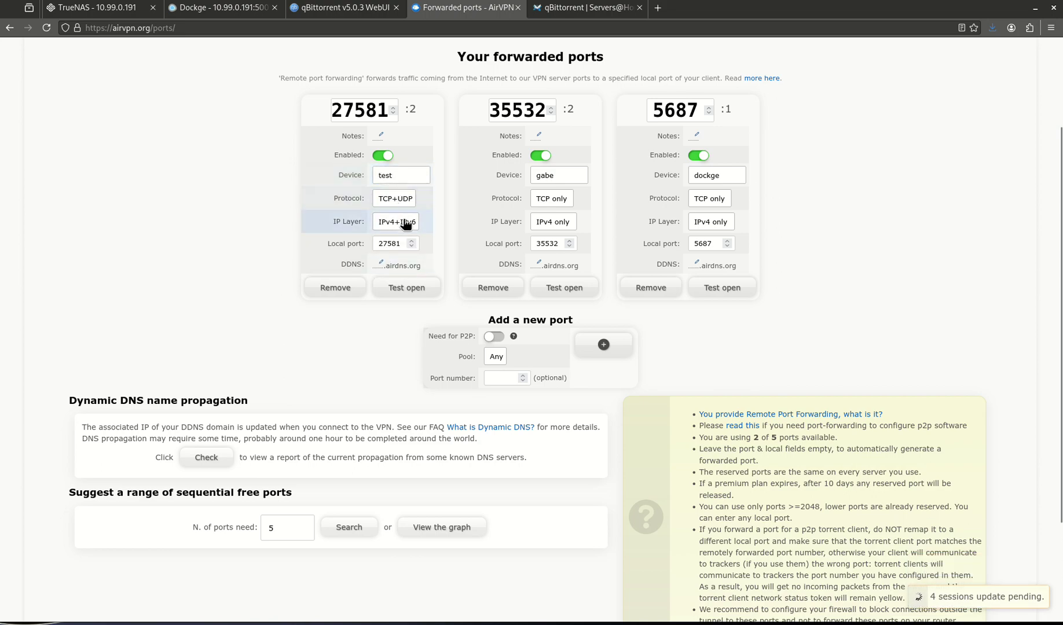
click(401, 251)
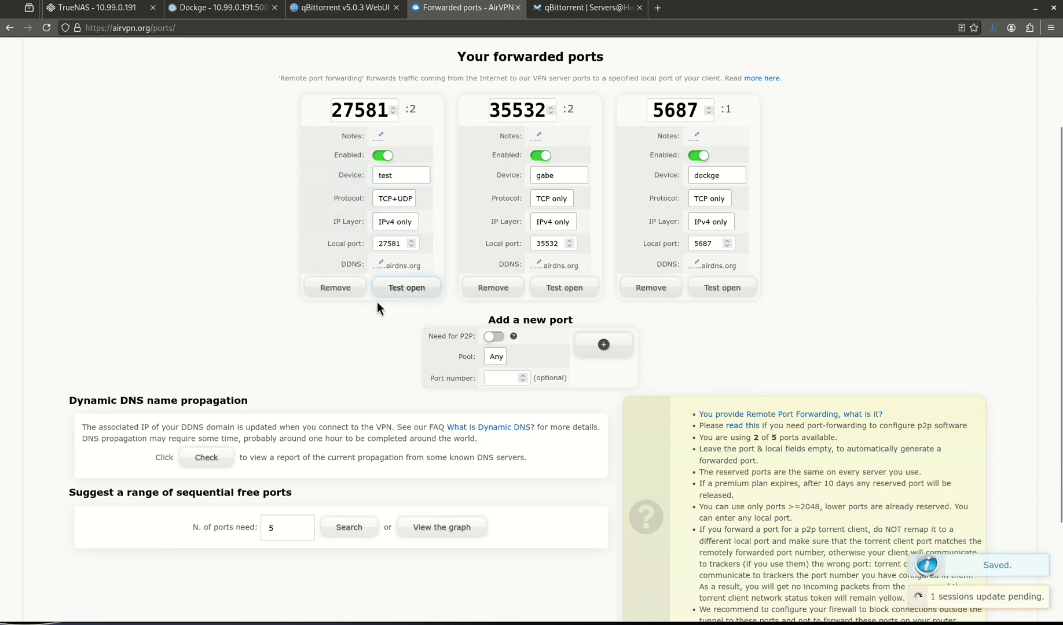
- Copy the port number 27581 from the test device's forwarded port entry
click(371, 110)
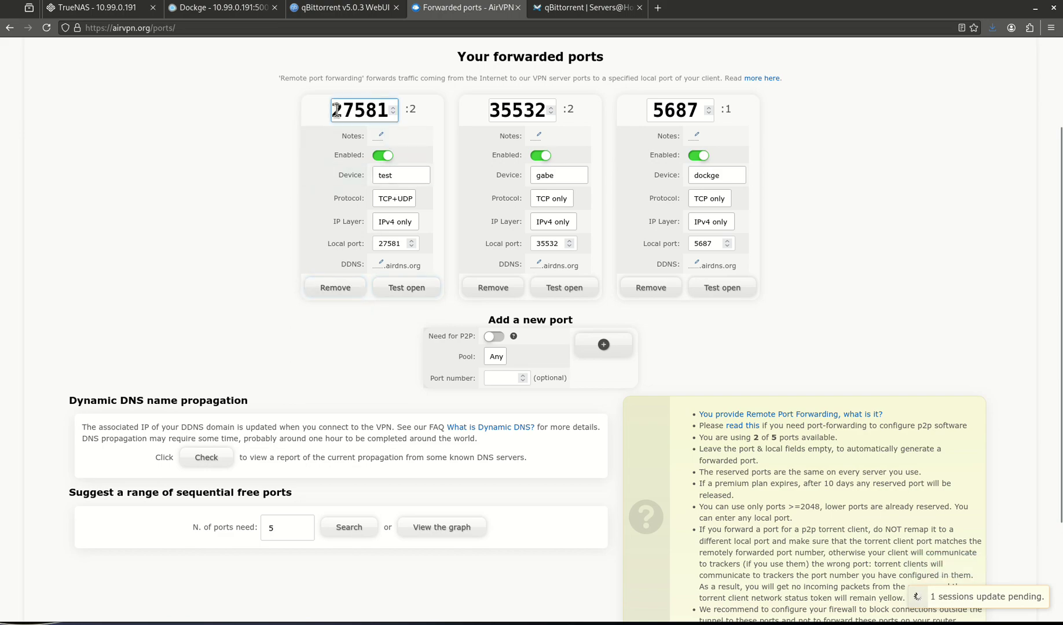
drag(332, 110, 393, 113)
right_click(393, 112)
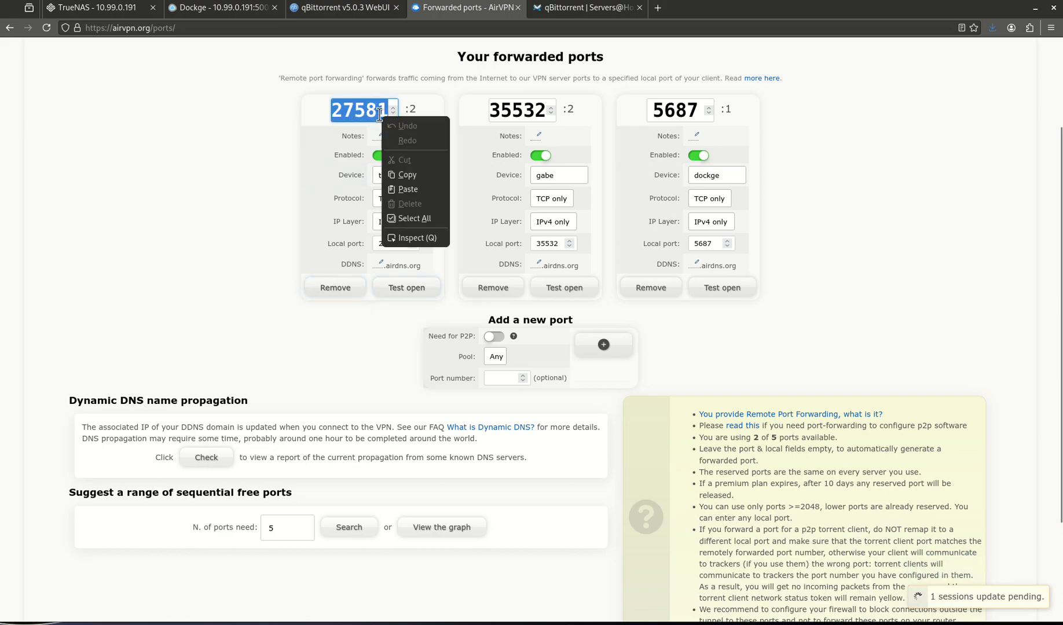
click(412, 175)
- Switch to the qBittorrent WebUI, replace the listening port for incoming connections with the copied port 27581 and save the options
click(316, 15)
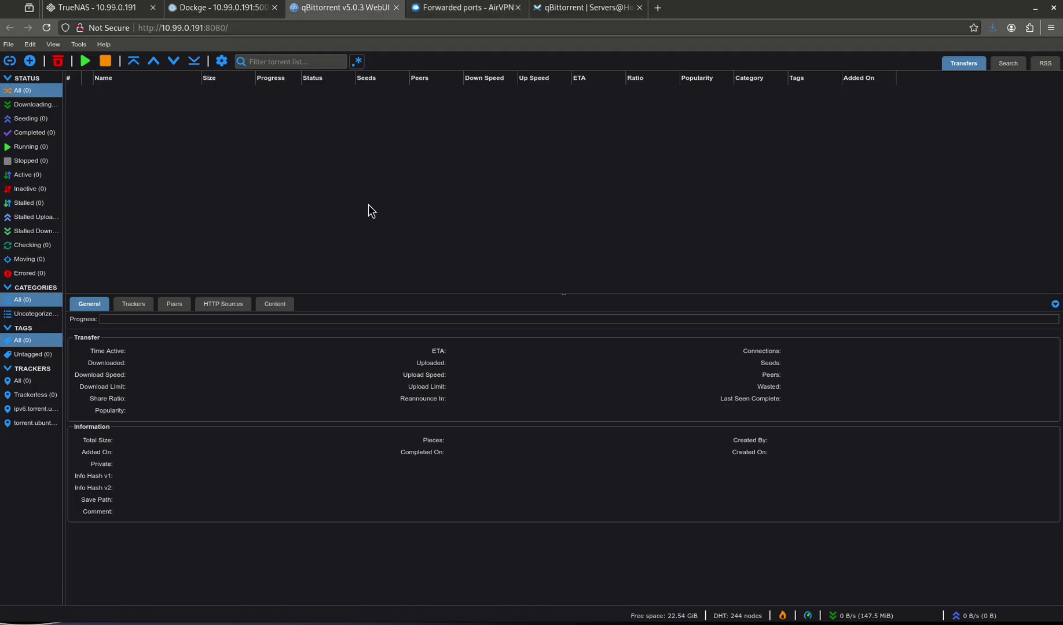
click(221, 60)
click(464, 59)
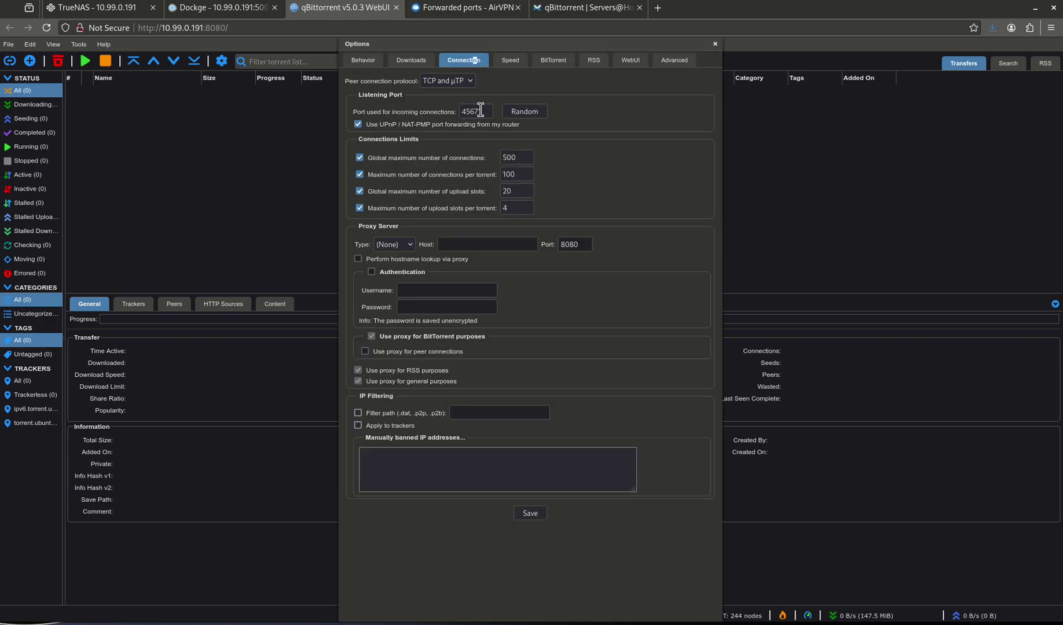
drag(480, 111, 452, 111)
click(533, 515)
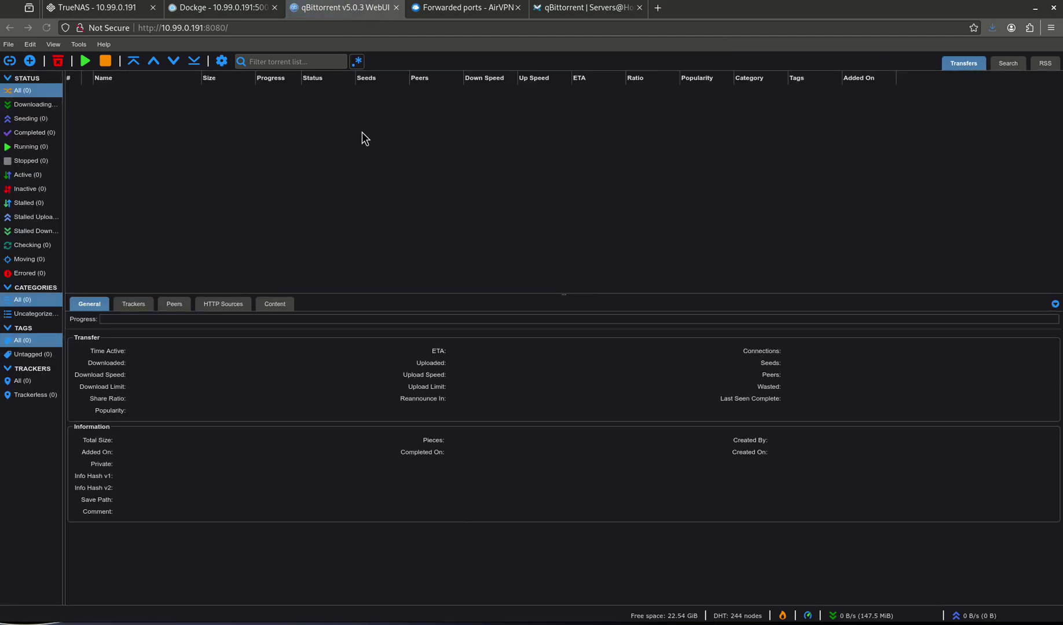
- Run AirVPN's open test on forwarded port 27581 and examine the TCP and UDP routes to the test device
click(463, 7)
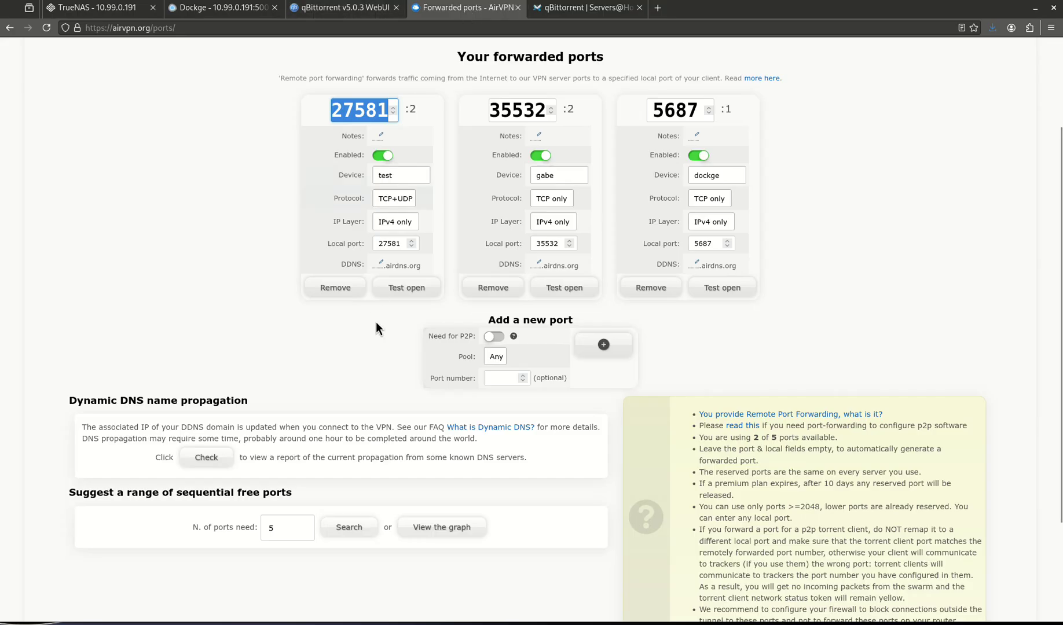
drag(393, 292, 381, 335)
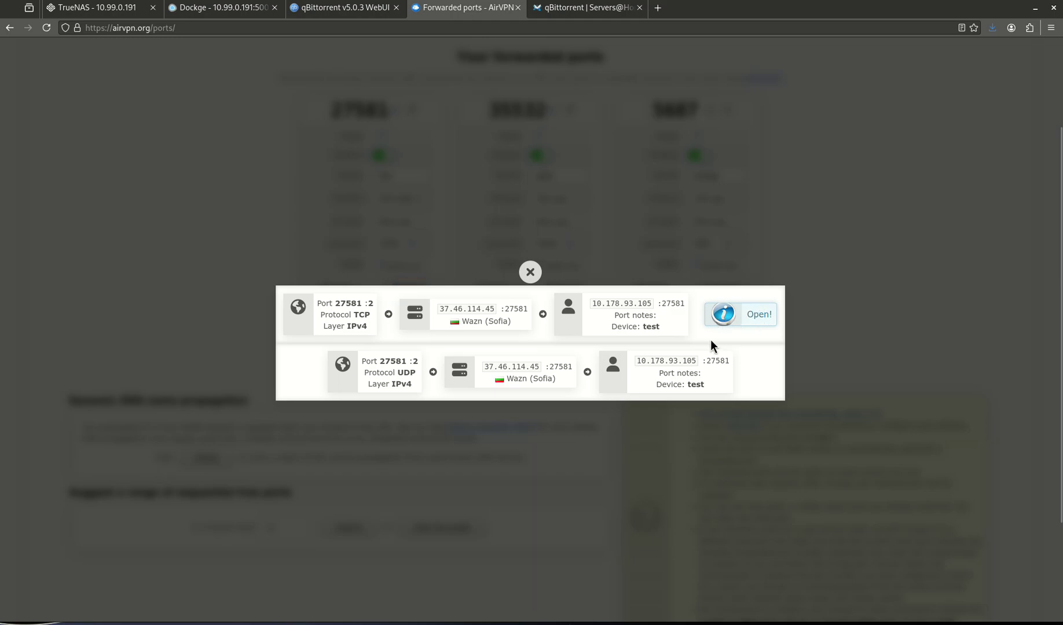
double_click(649, 327)
drag(483, 367, 543, 368)
click(543, 367)
drag(461, 321, 503, 324)
click(508, 336)
click(530, 272)
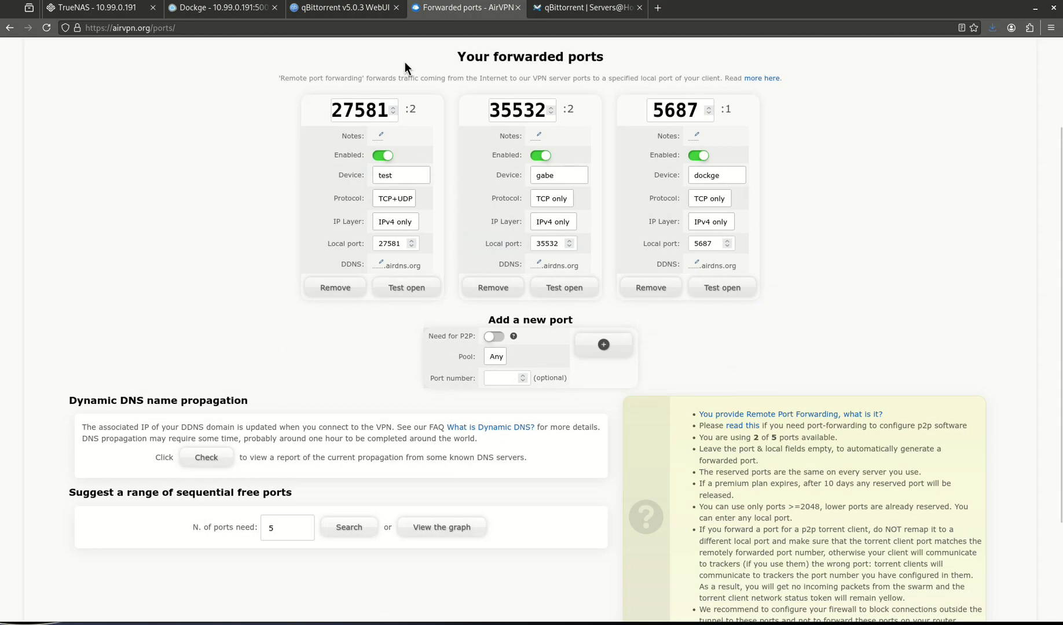
- Check qBittorrent's connection status and review the VPN port forwarding settings in the qbit2 stack's compose.yaml in Dockge
click(345, 10)
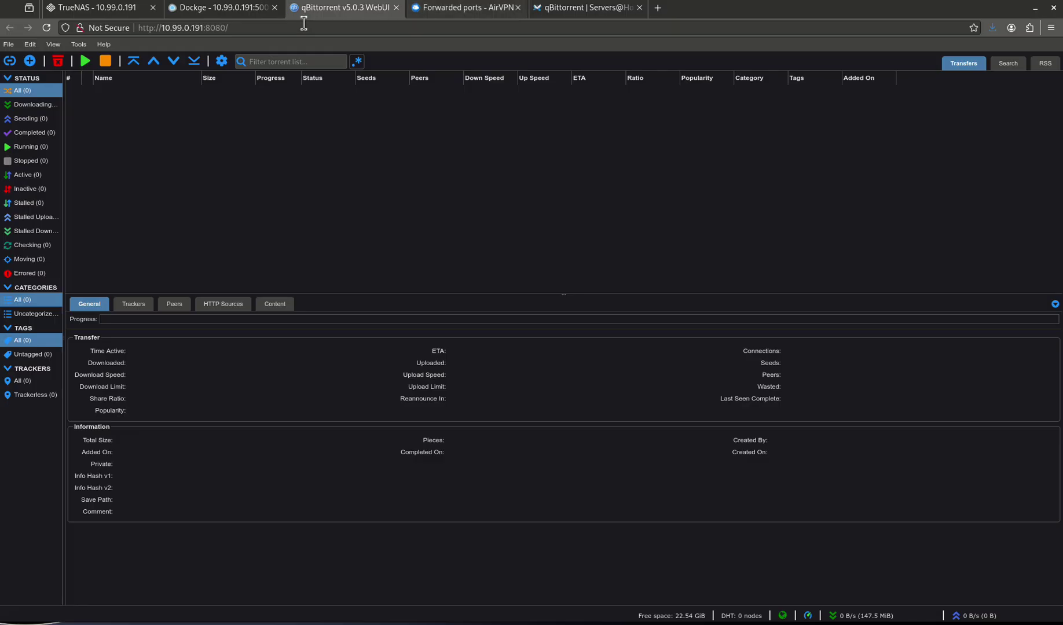
click(211, 11)
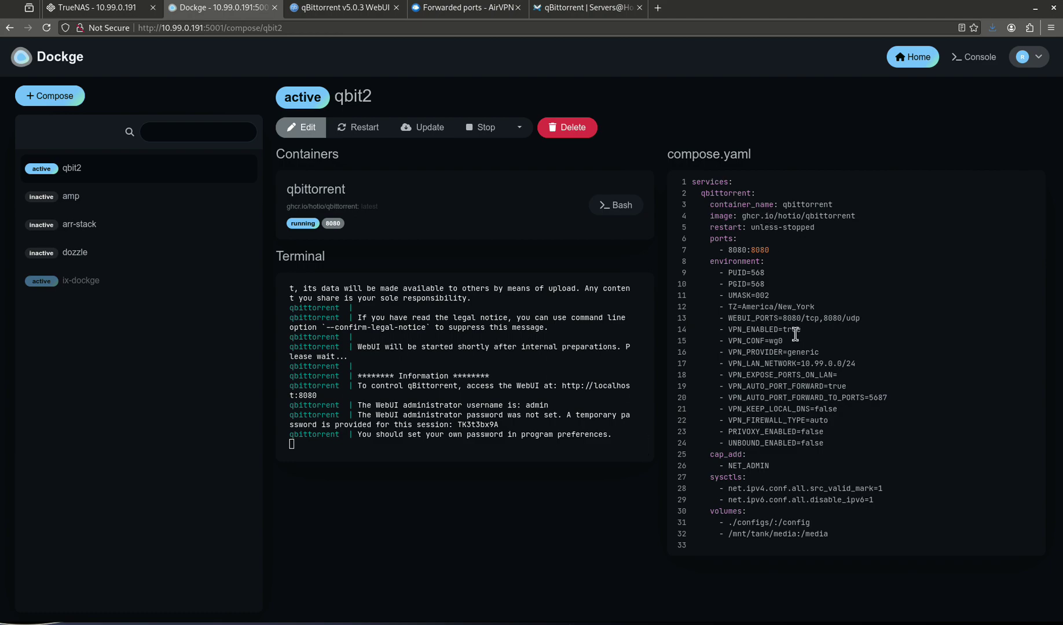
click(341, 7)
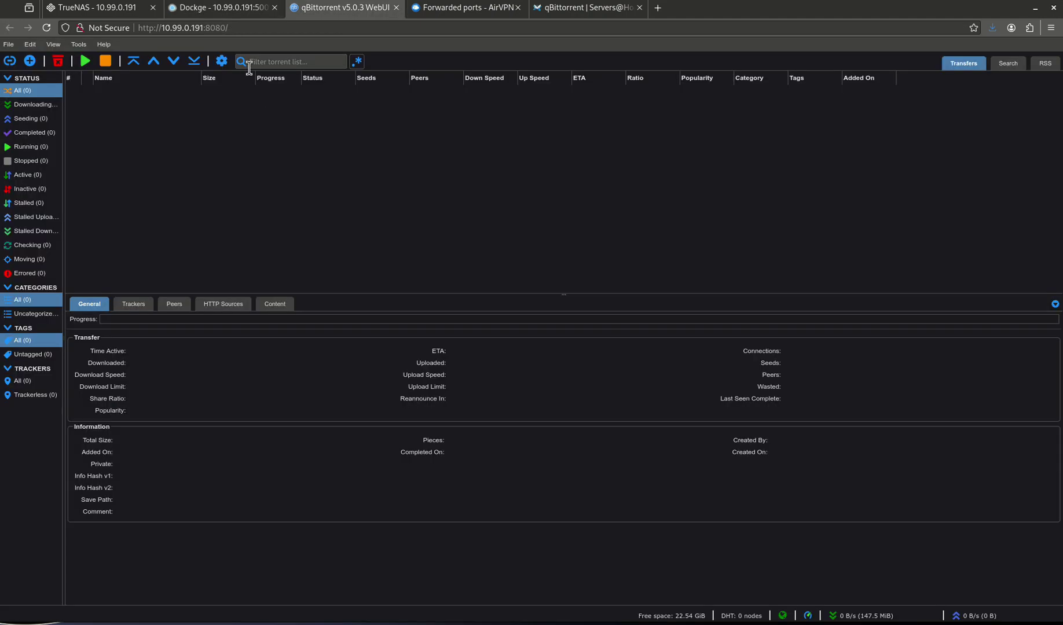